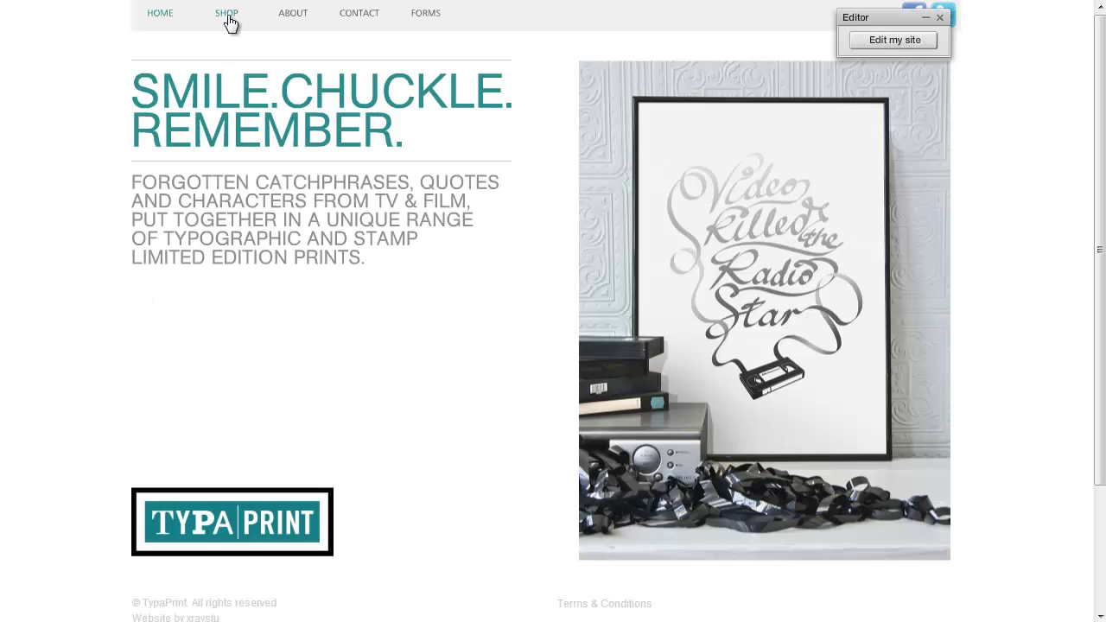
Look through the current site's Shop, product detail, About, Contact and Forms pages
left_click(229, 18)
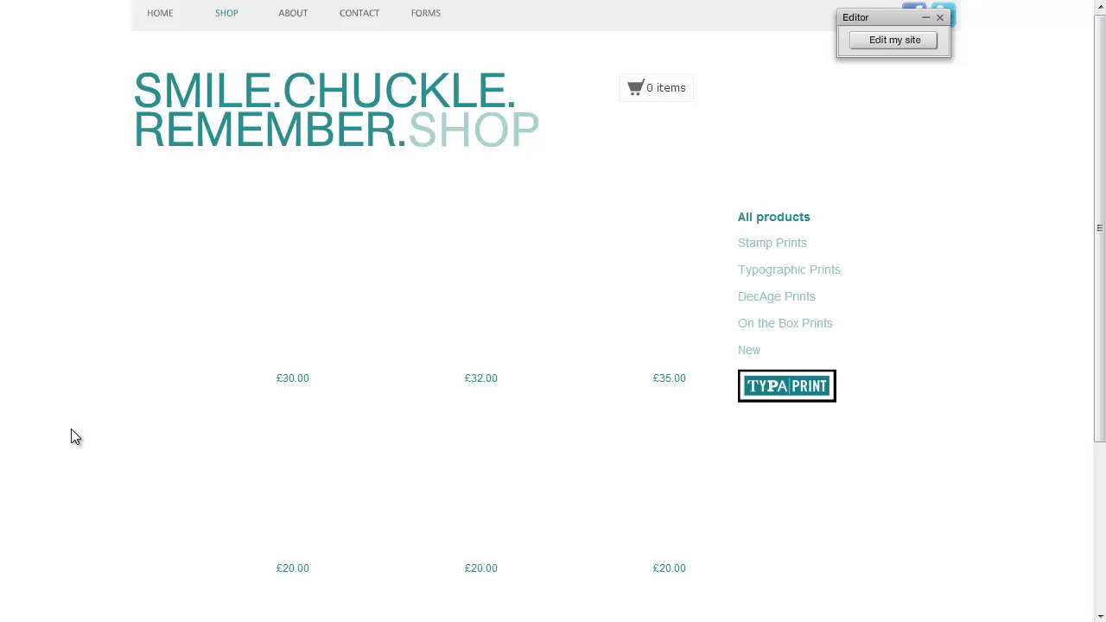
left_click(226, 316)
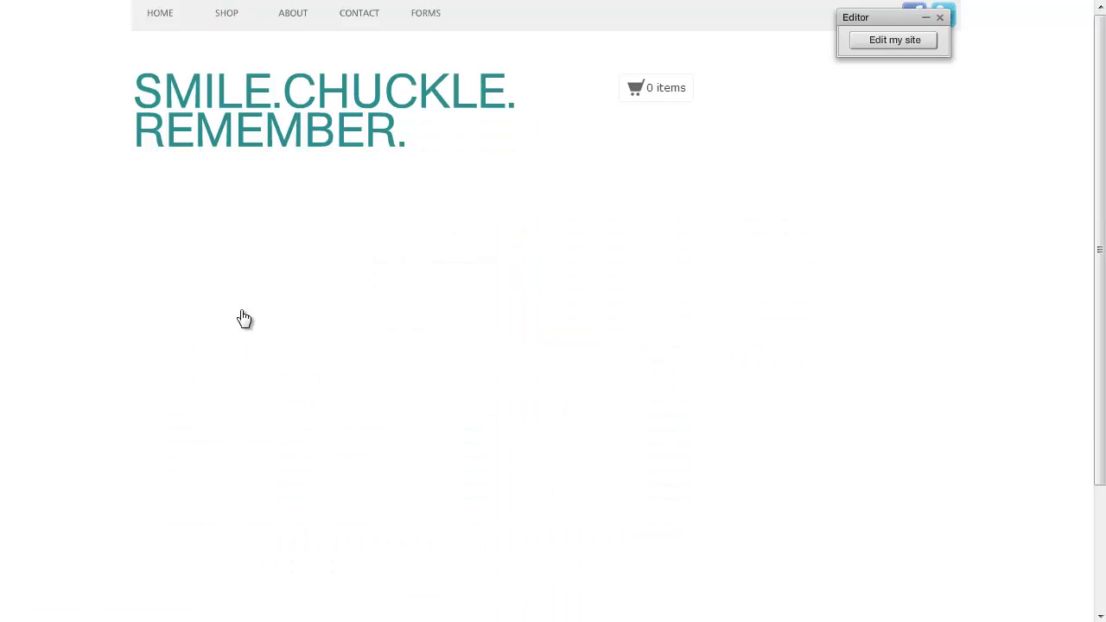
left_click_drag(1097, 207, 358, 64)
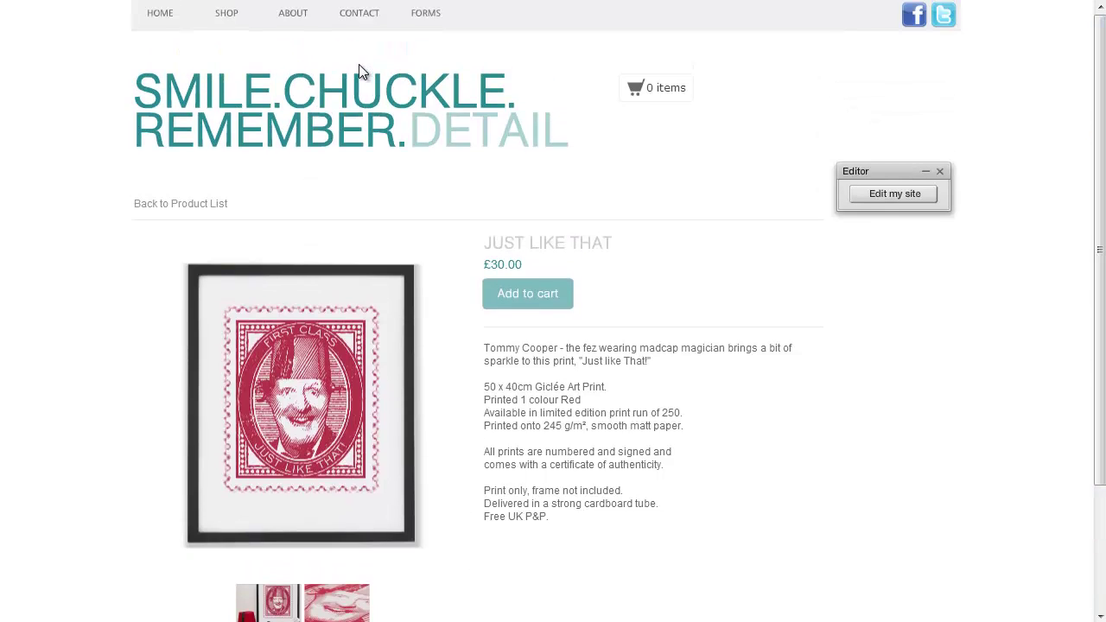
left_click(294, 15)
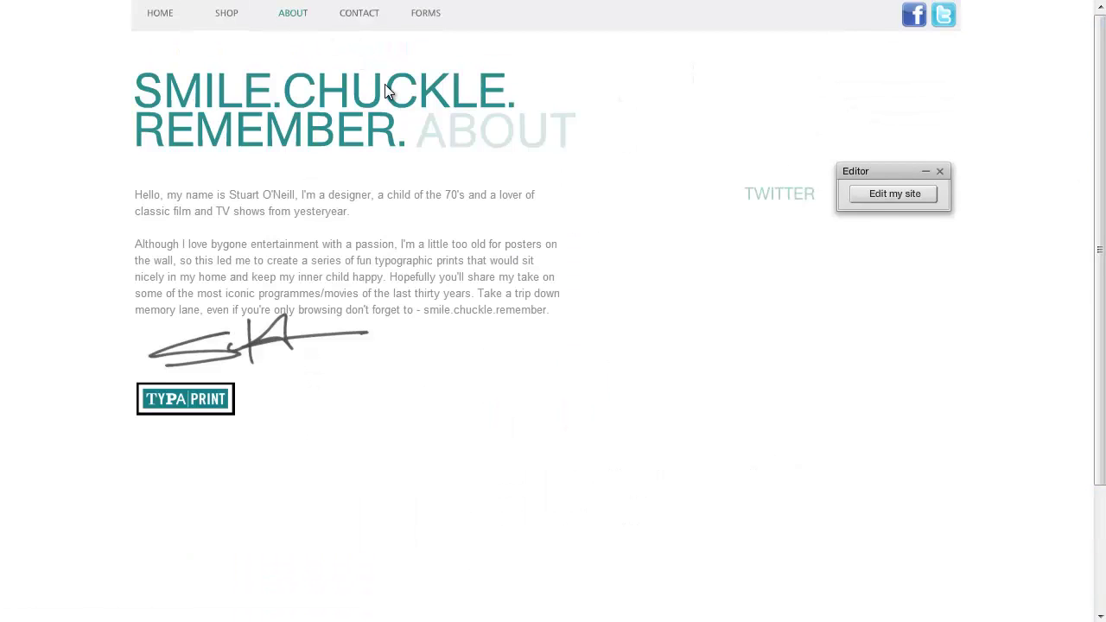
left_click(361, 19)
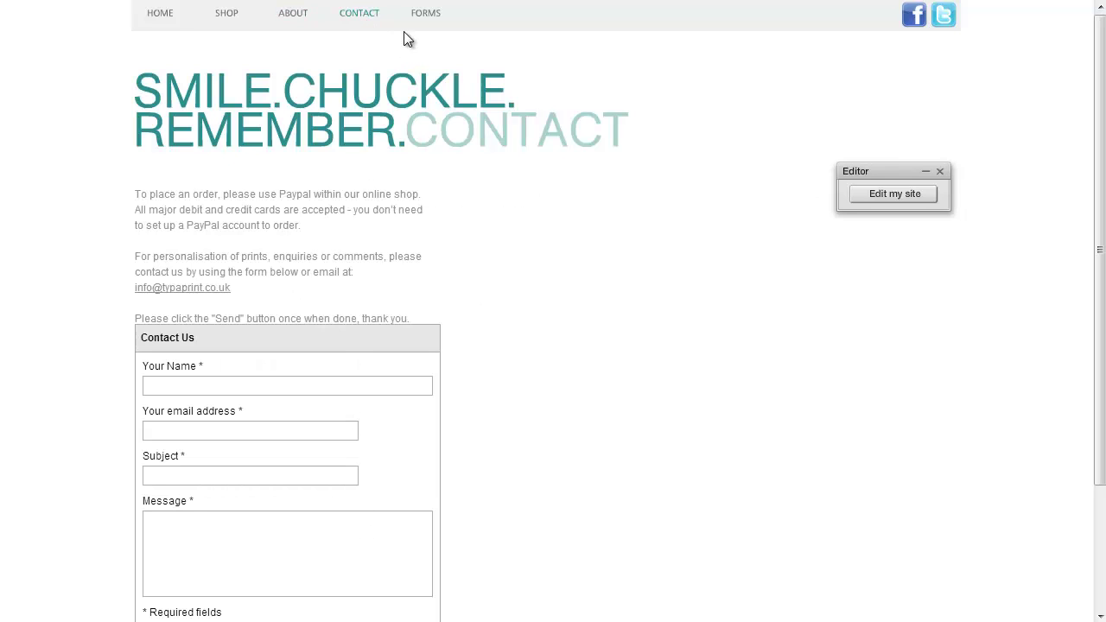
left_click(423, 18)
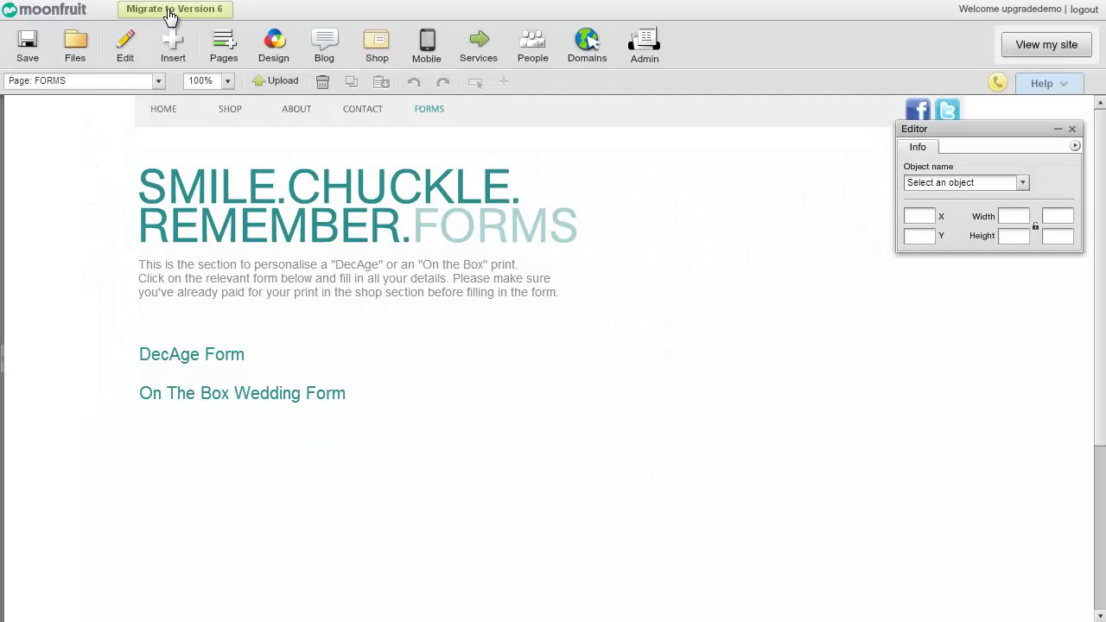
Start the migration to Version 6, consult the unsupported features list and continue to the site preview
left_click(170, 17)
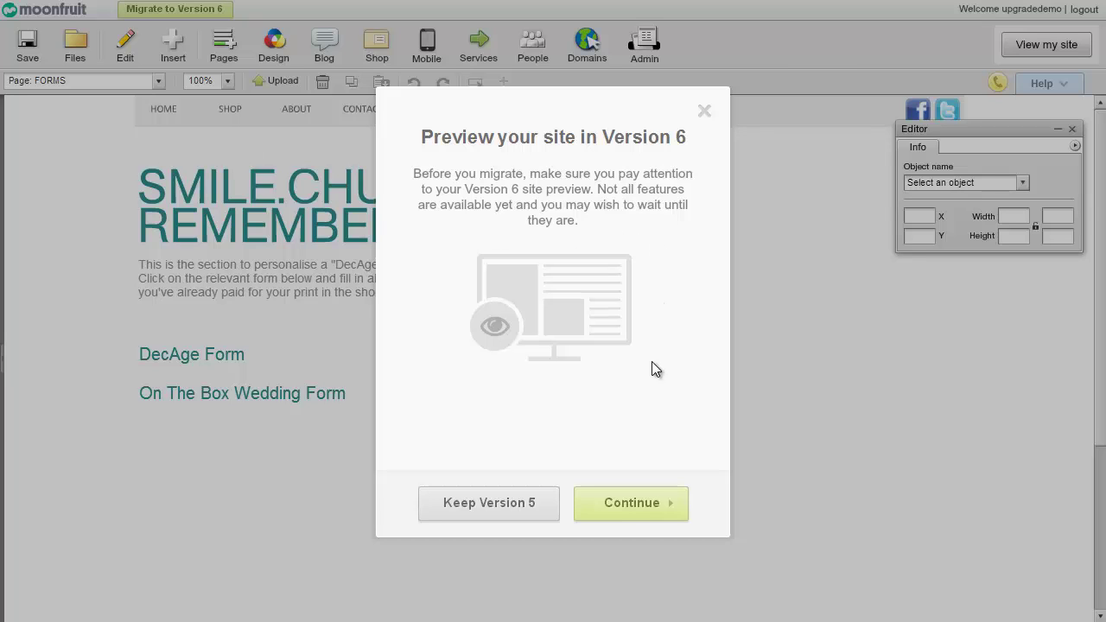
left_click(628, 507)
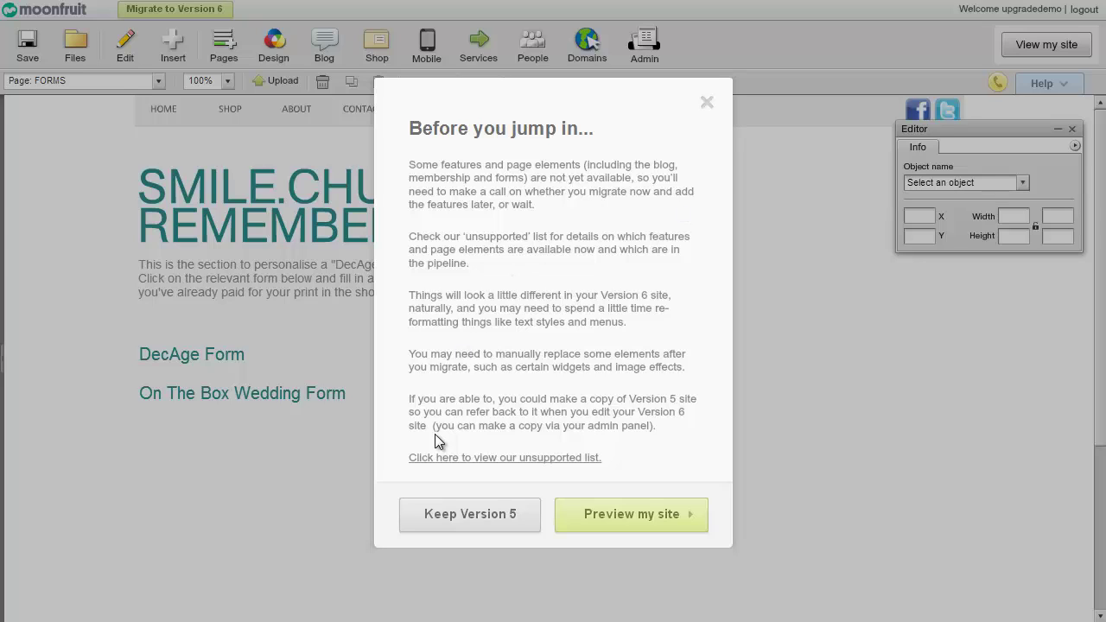
left_click(544, 458)
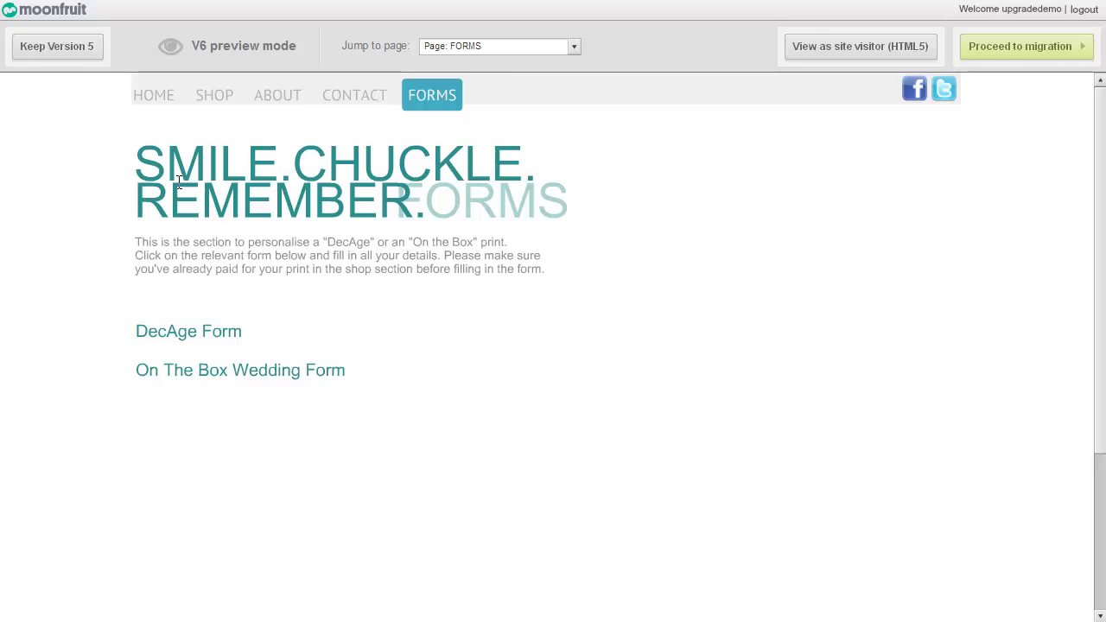
Examine the Home page, the Shop product catalog and the product detail view in the Version 6 preview
left_click(153, 97)
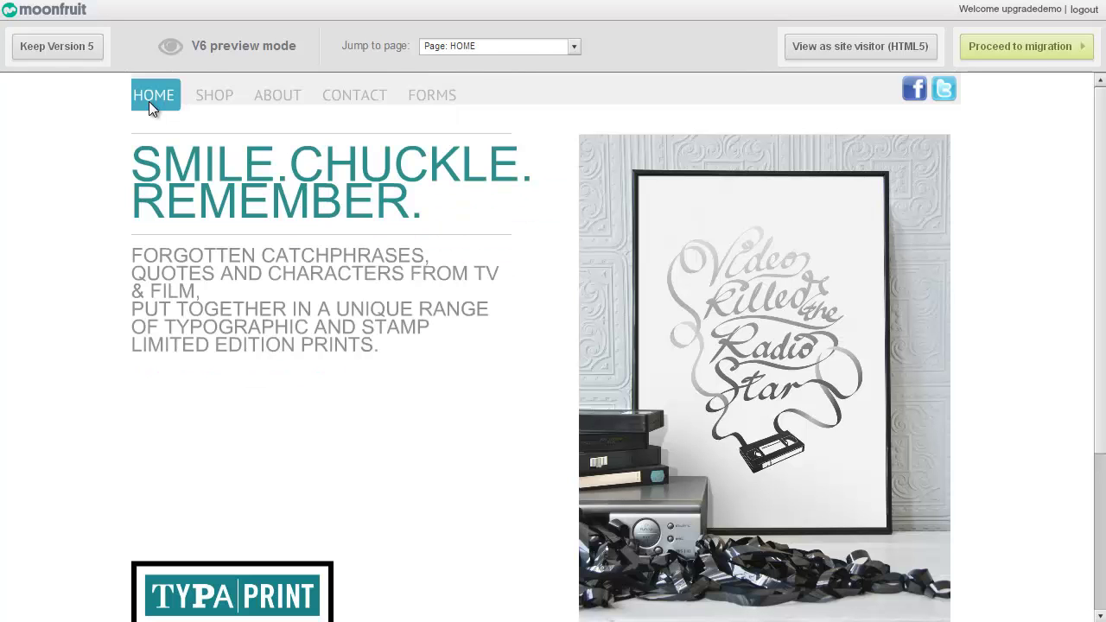
left_click(216, 99)
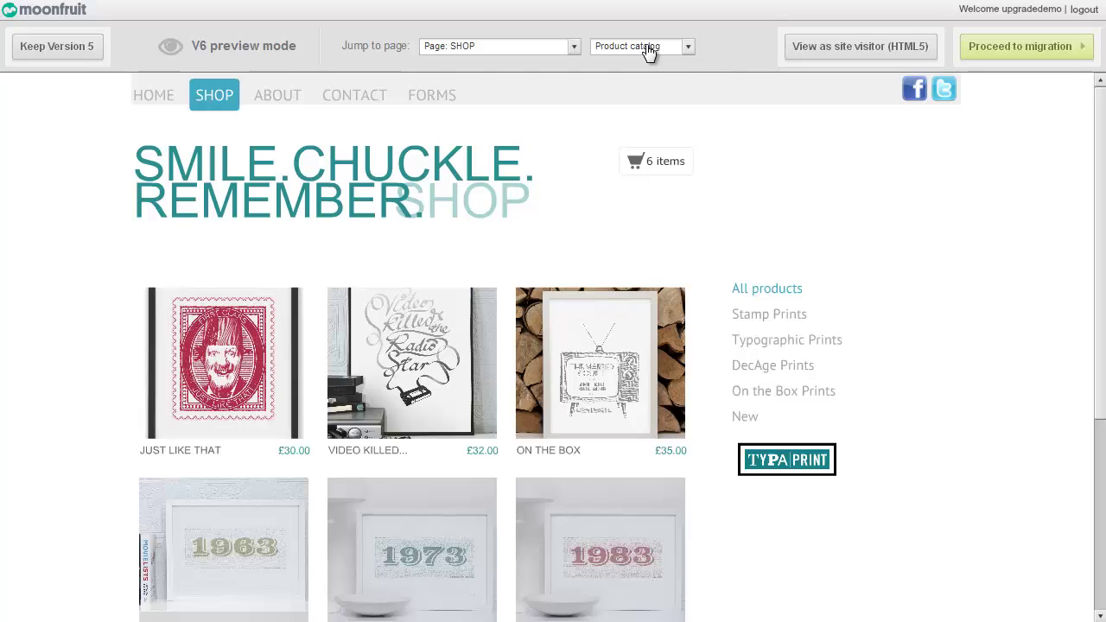
left_click(648, 49)
left_click(639, 82)
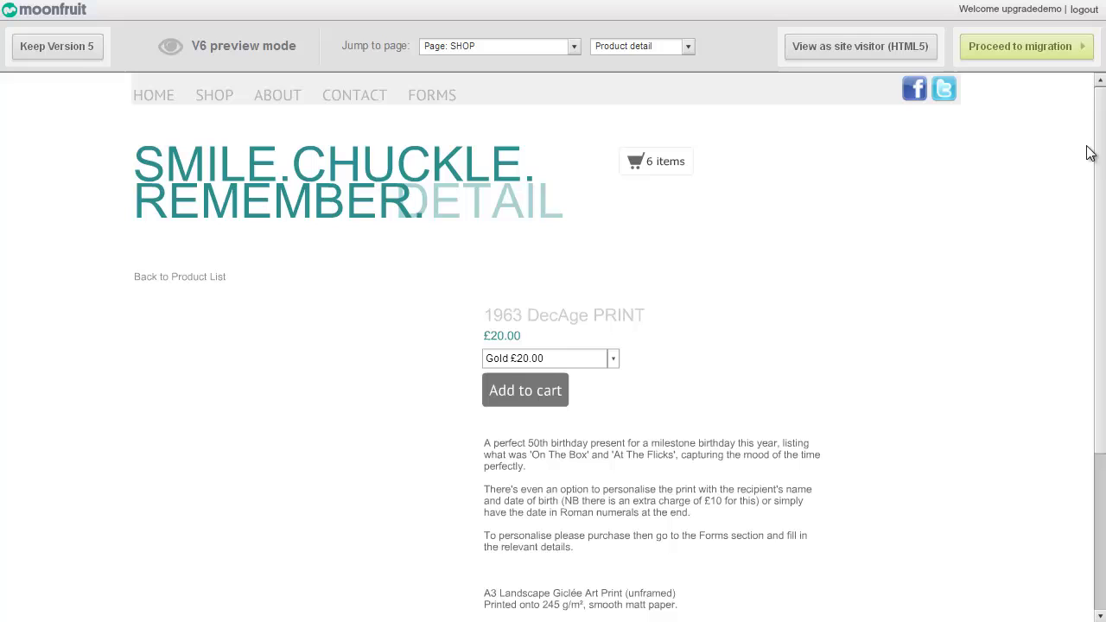
scroll(1088, 152, "down", 2)
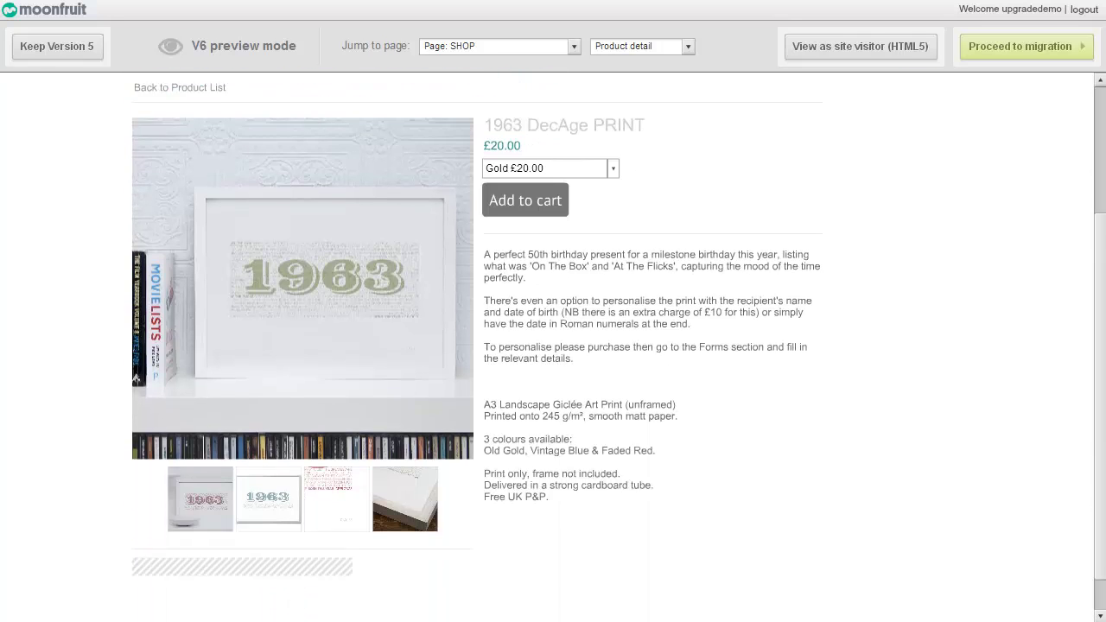
scroll(553, 345, "down", 1)
scroll(1088, 118, "up", 3)
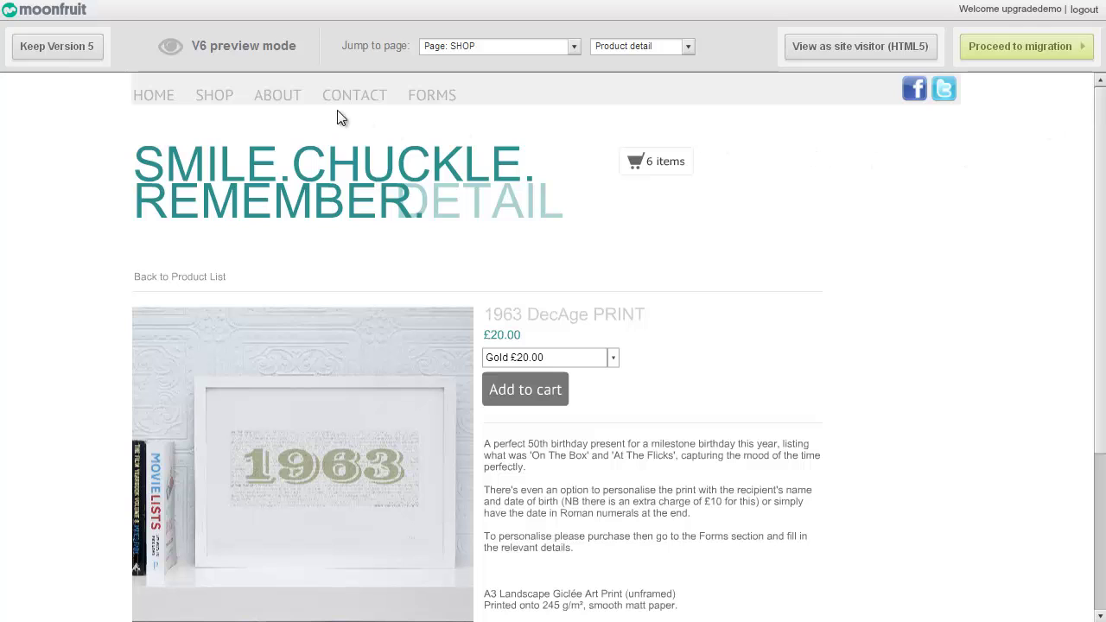
Examine the Contact, Forms and Home pages in the Version 6 preview
left_click(343, 100)
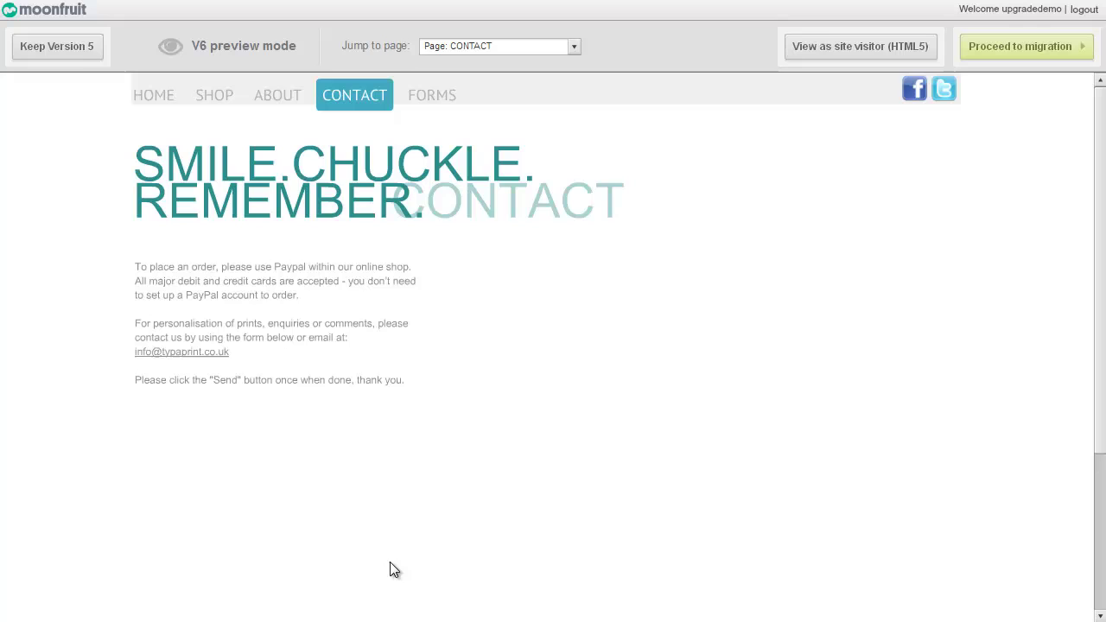
left_click(451, 95)
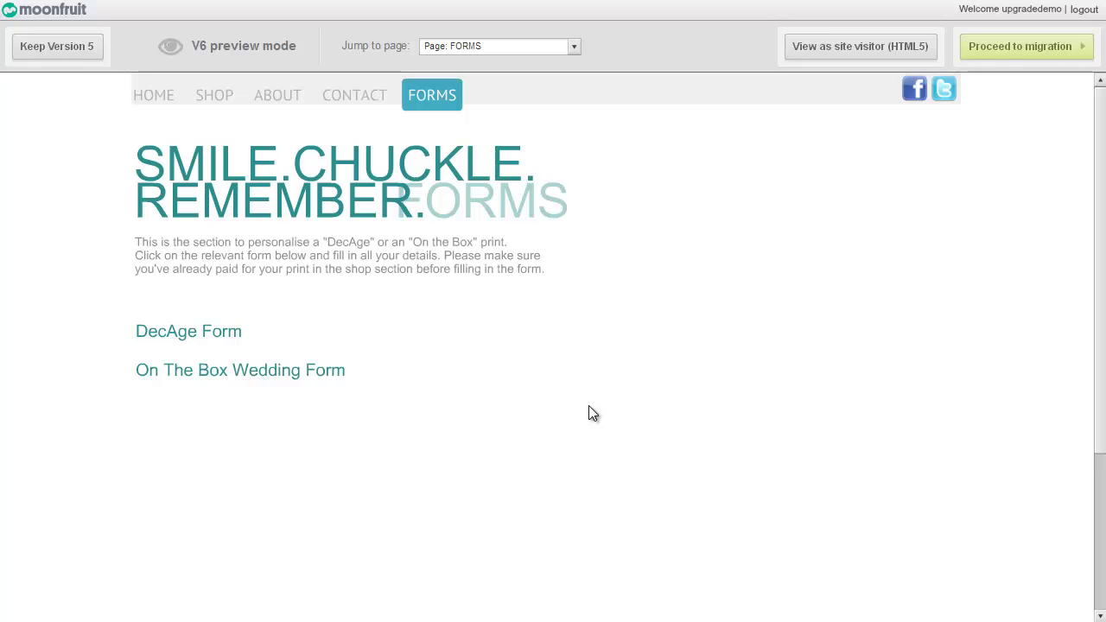
left_click(147, 102)
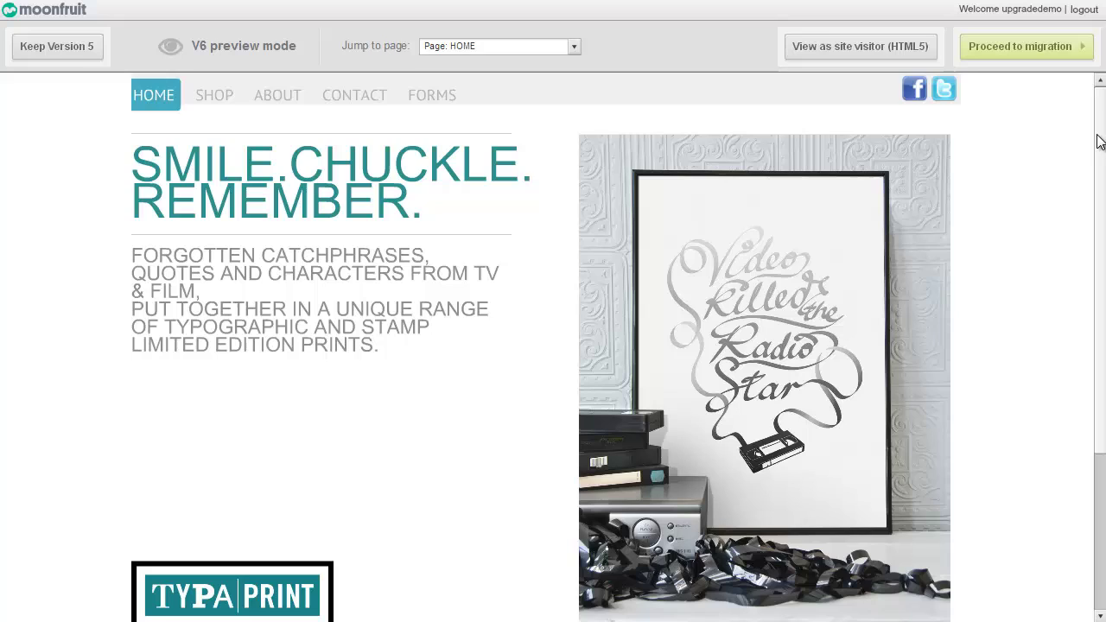
scroll(1086, 123, "down", 3)
scroll(1085, 124, "up", 3)
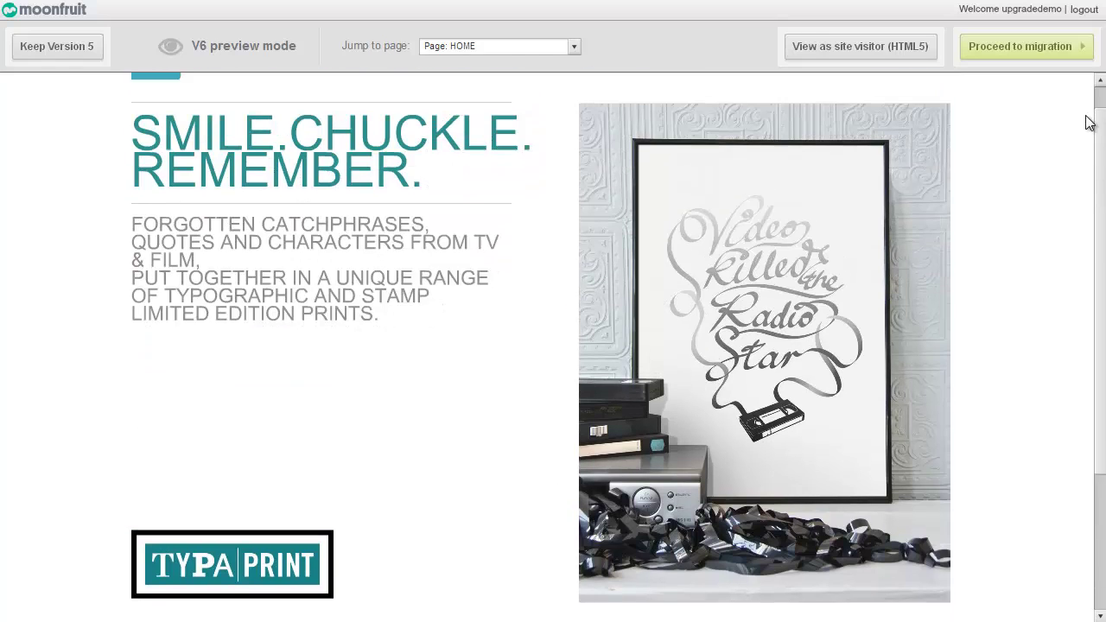
Preview the site as an HTML5 visitor and check the Shop, About, Contact, Forms and Home pages
left_click(812, 45)
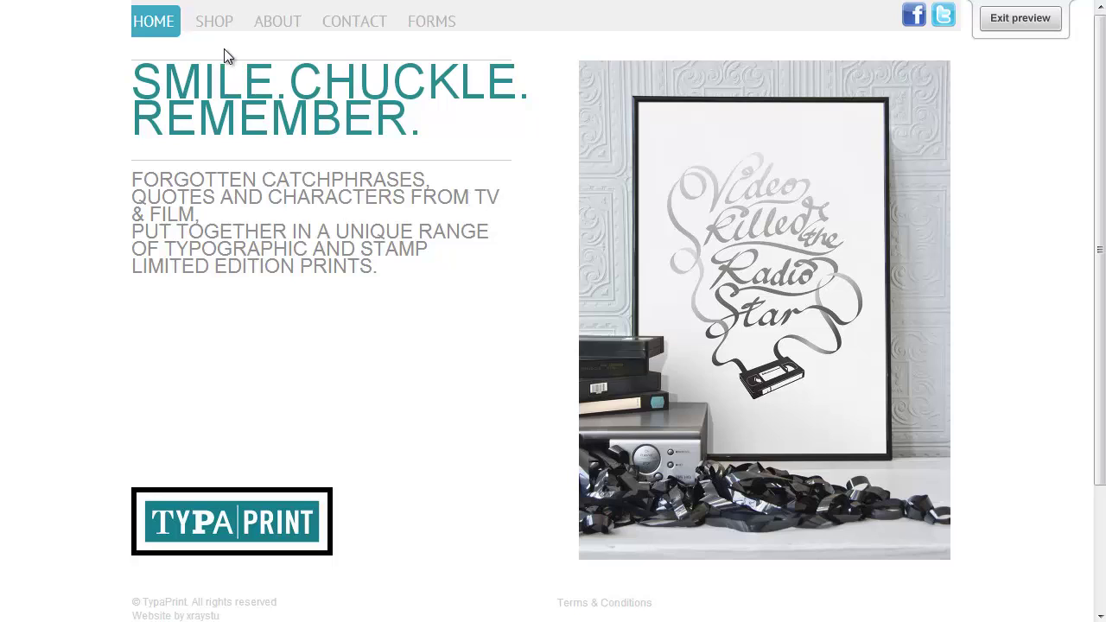
left_click(223, 26)
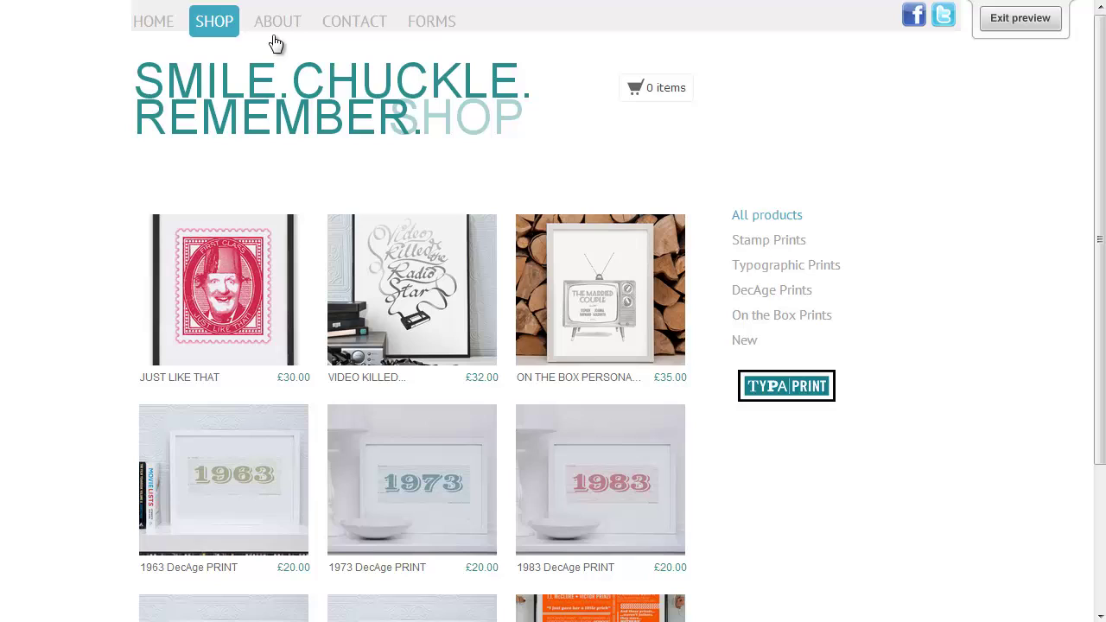
left_click(286, 31)
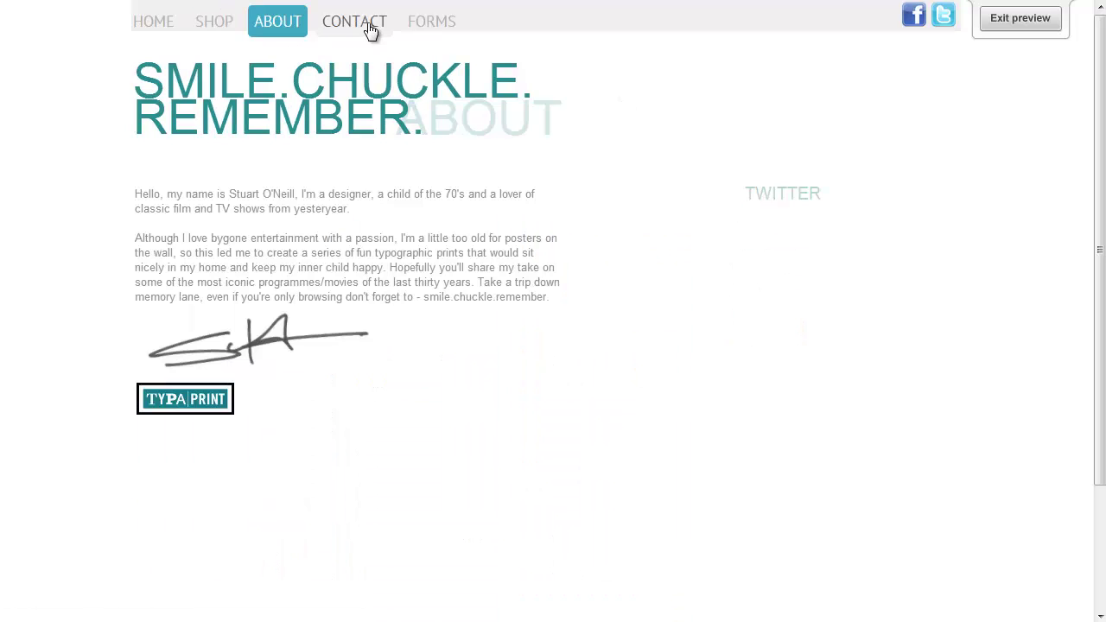
left_click(370, 29)
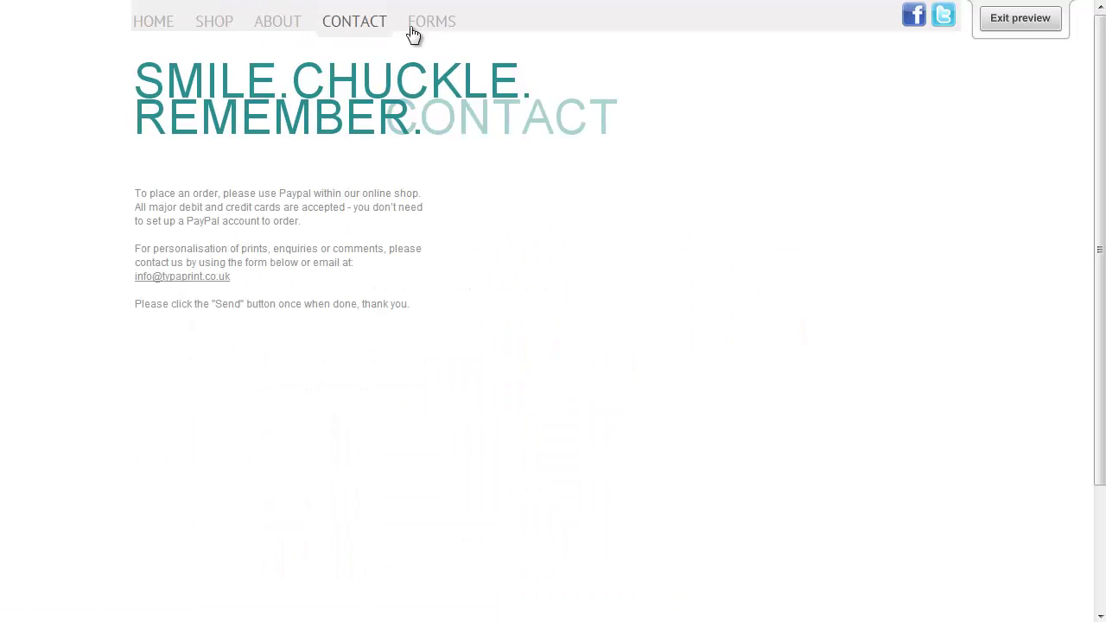
left_click(451, 27)
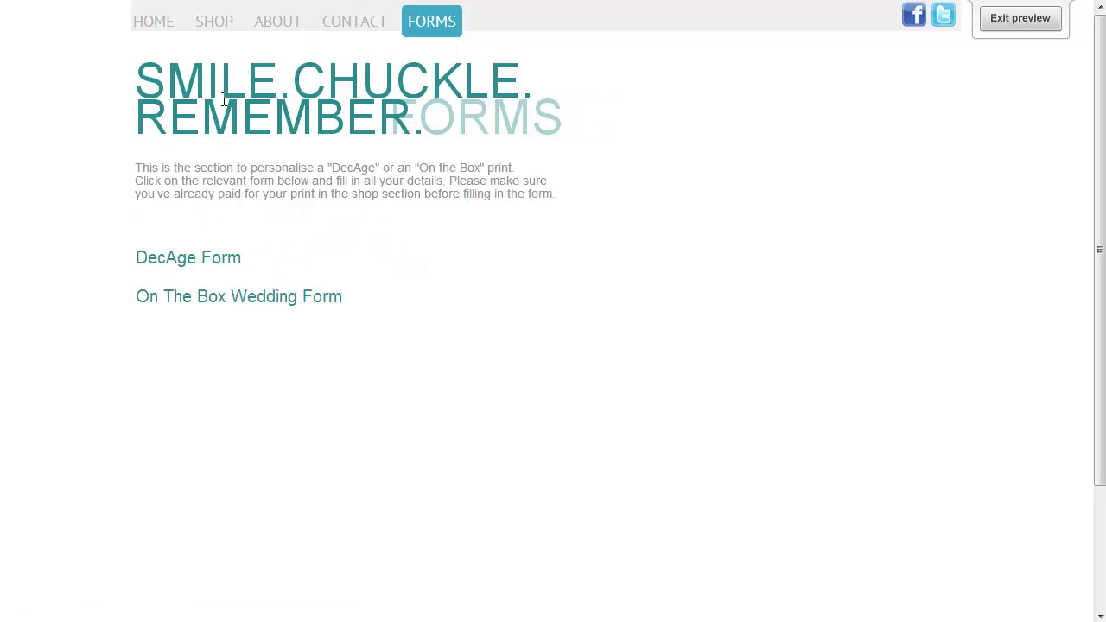
left_click(155, 33)
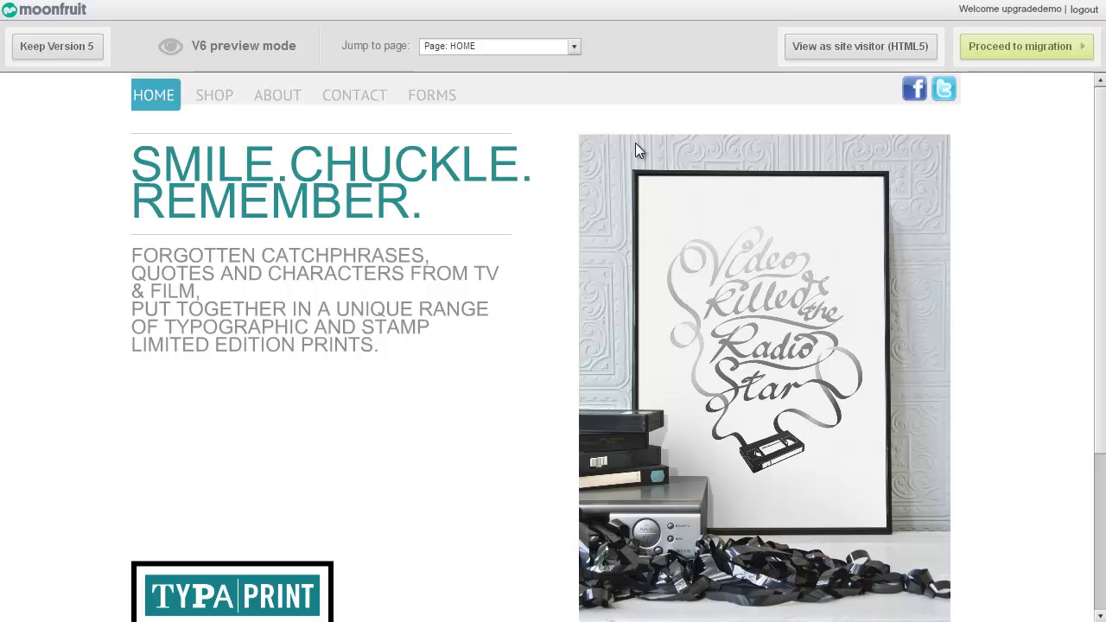
Proceed with the migration and confirm moving the website to Version 6
left_click(1012, 55)
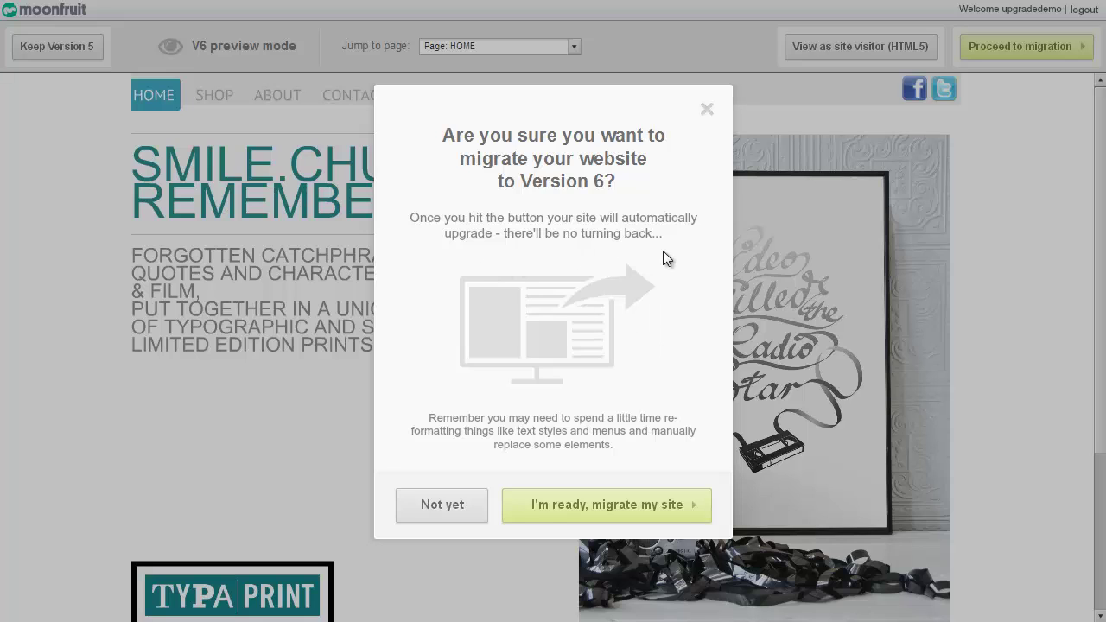
left_click(633, 504)
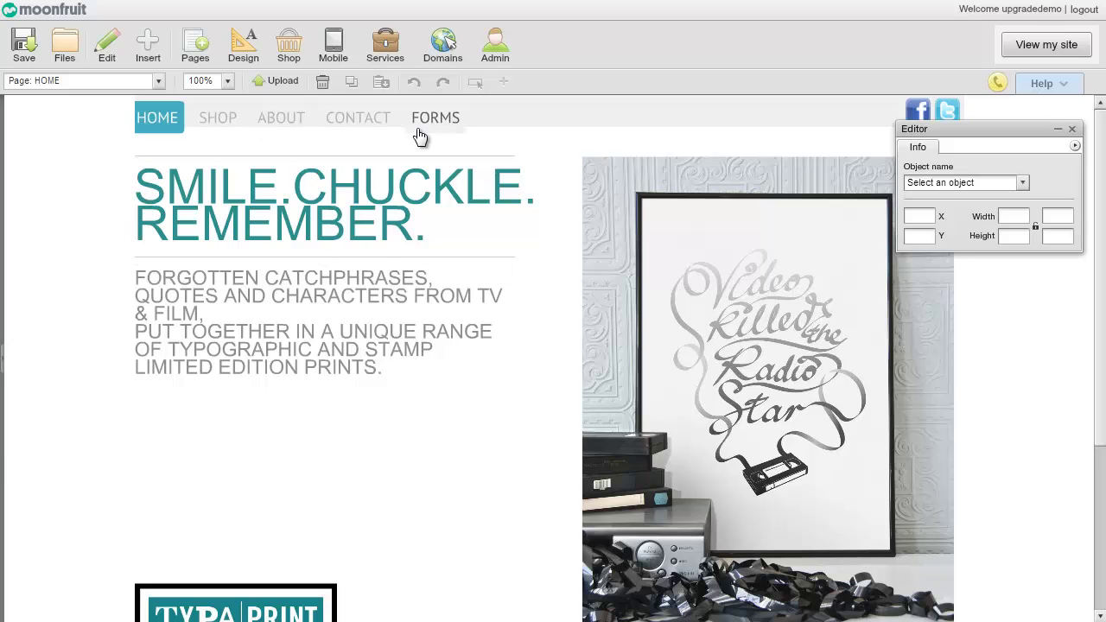
Delete the rounded corner horizontal navigation menu from the Page Master
left_click(122, 81)
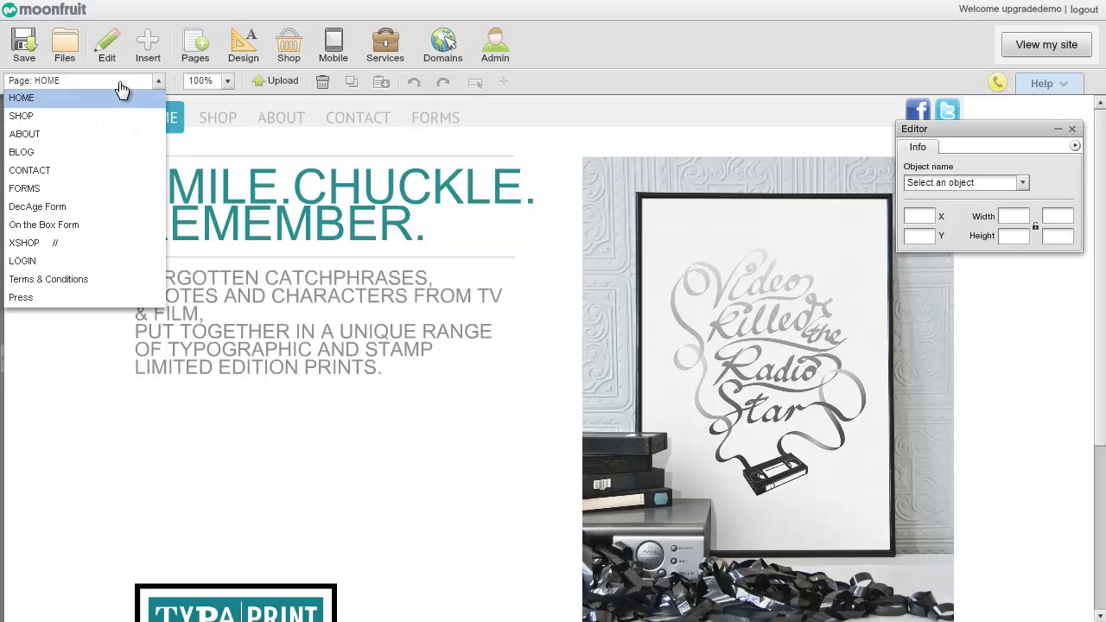
left_click(194, 47)
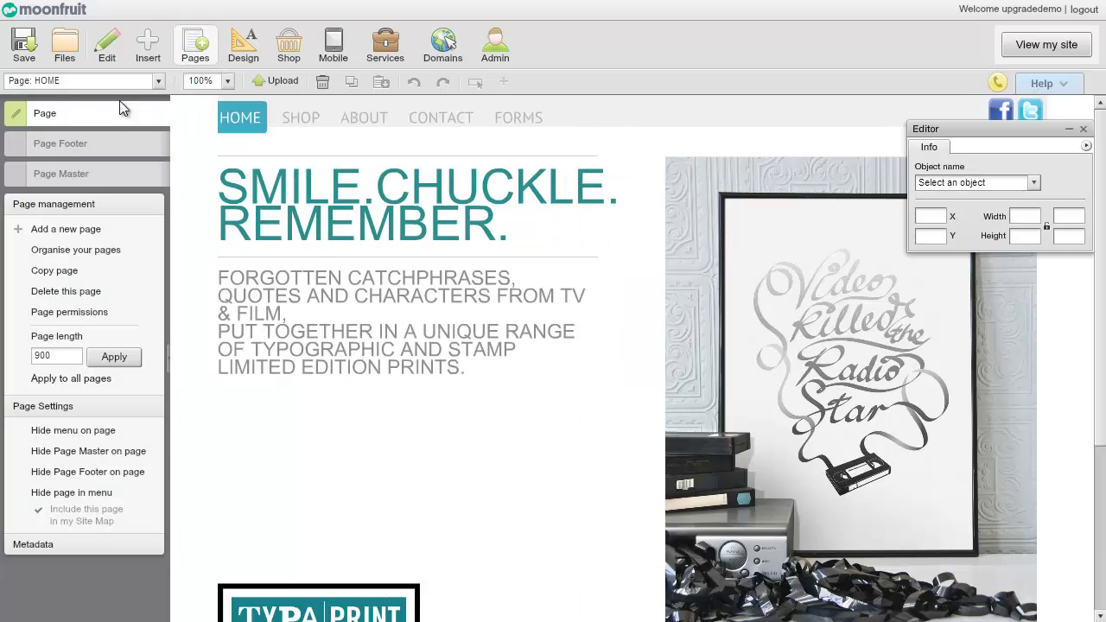
left_click(85, 182)
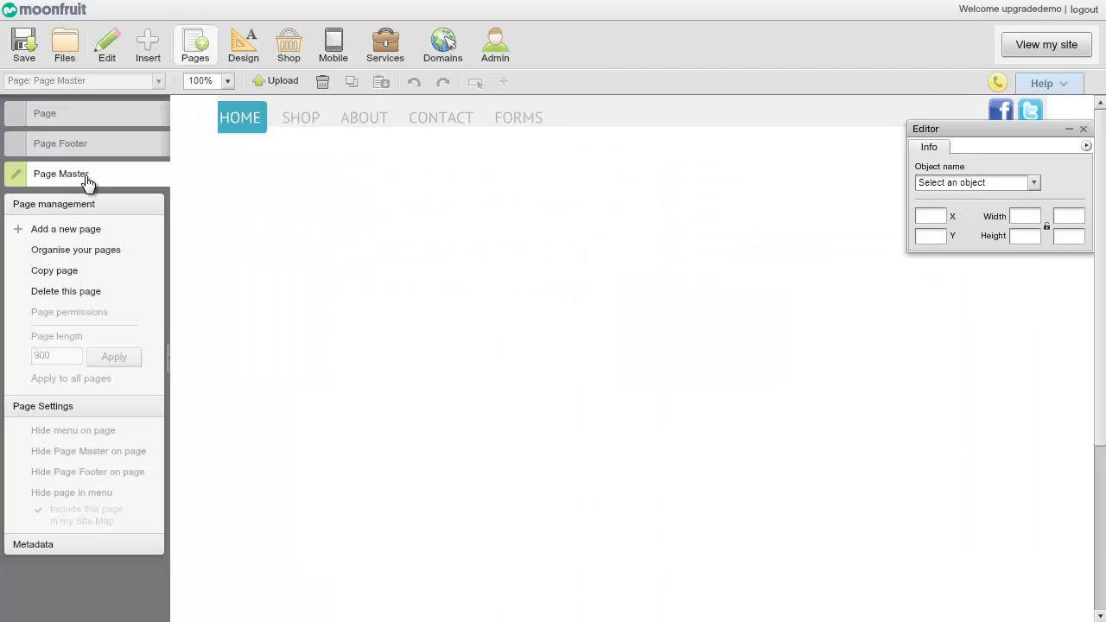
left_click(248, 130)
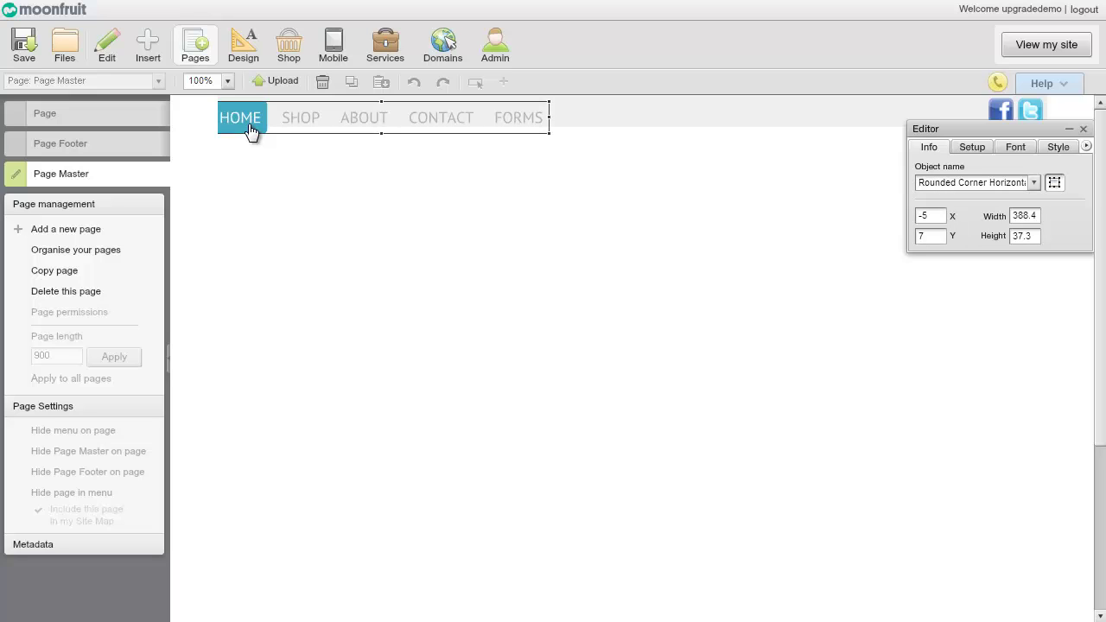
key("Delete")
left_click(590, 309)
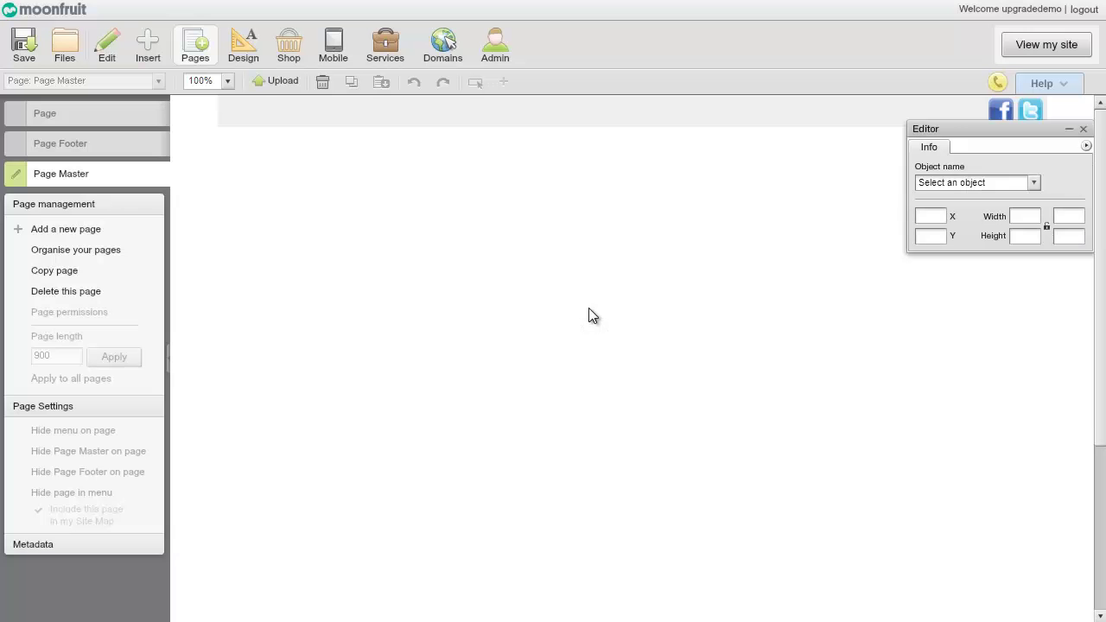
Insert the Text Horizontal menu from the library into the Page Master and move it onto the grey header bar, about X 3, Y -3
left_click(65, 54)
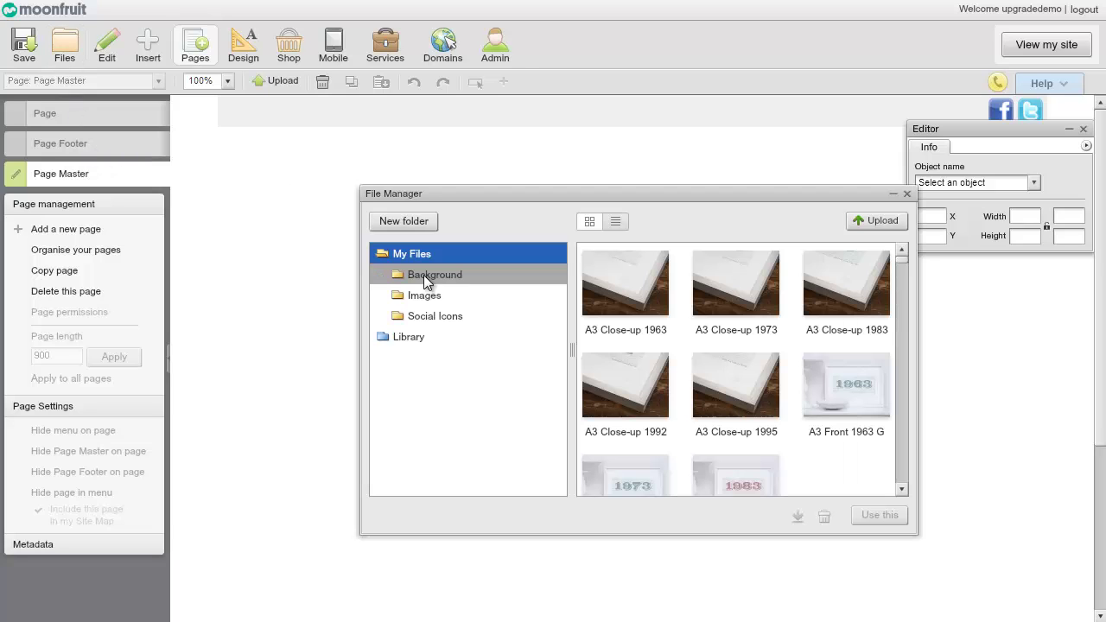
left_click(411, 338)
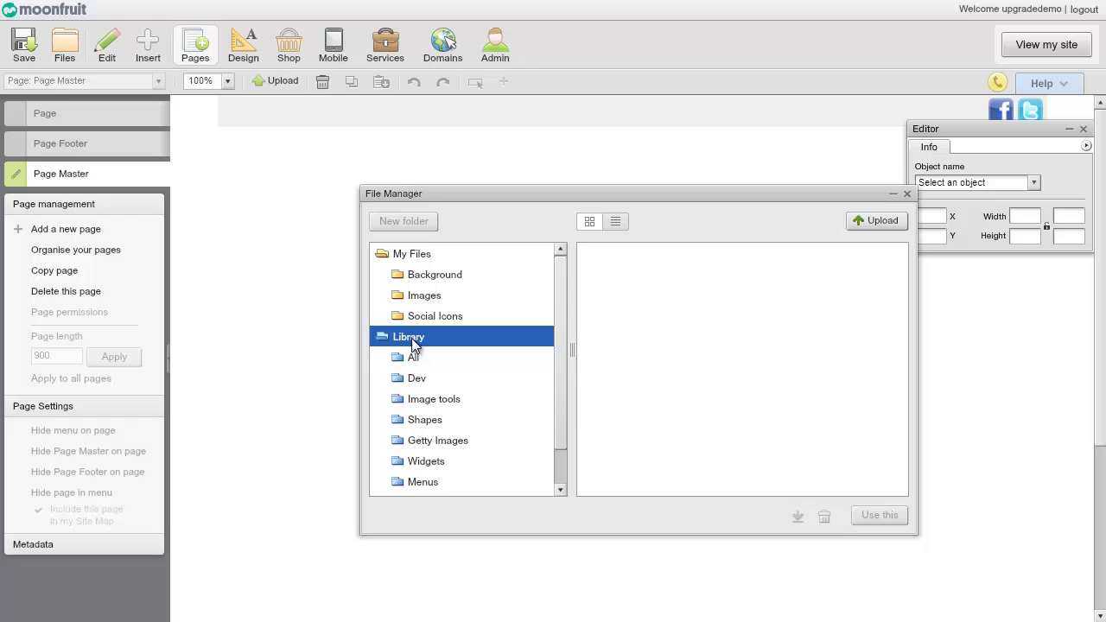
scroll(544, 397, "down", 1)
left_click(442, 443)
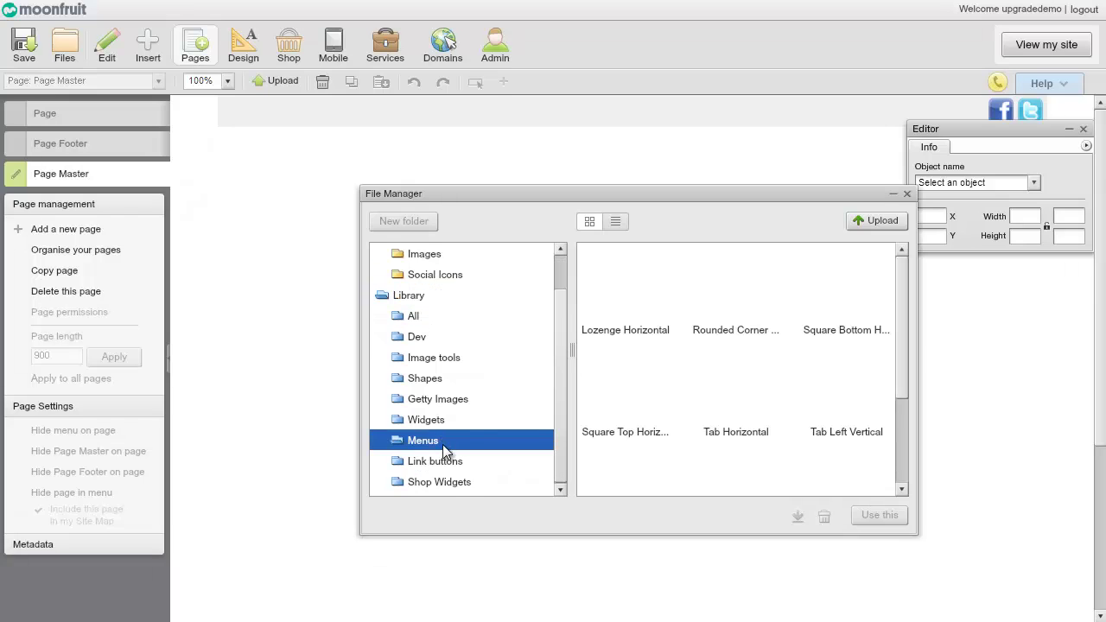
left_click_drag(899, 327, 901, 378)
left_click(739, 392)
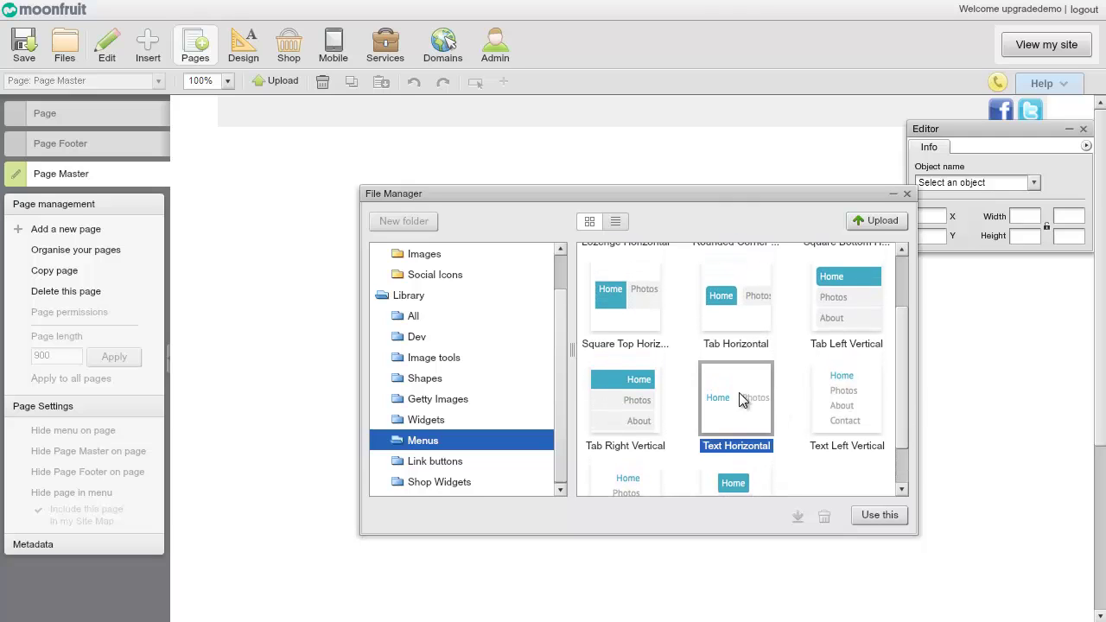
left_click(869, 513)
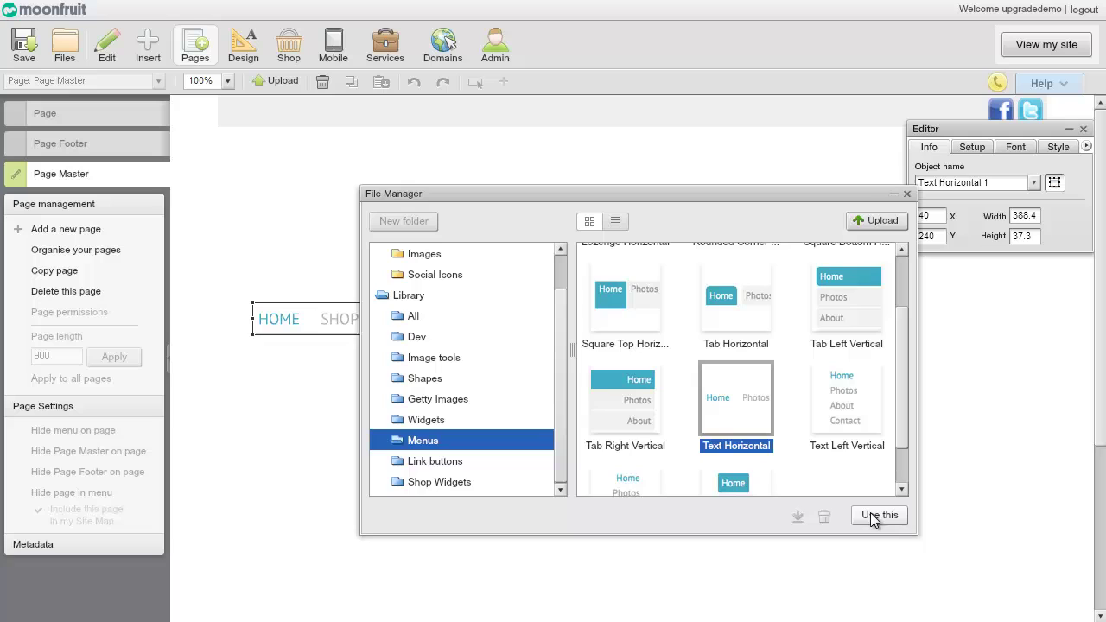
left_click(906, 193)
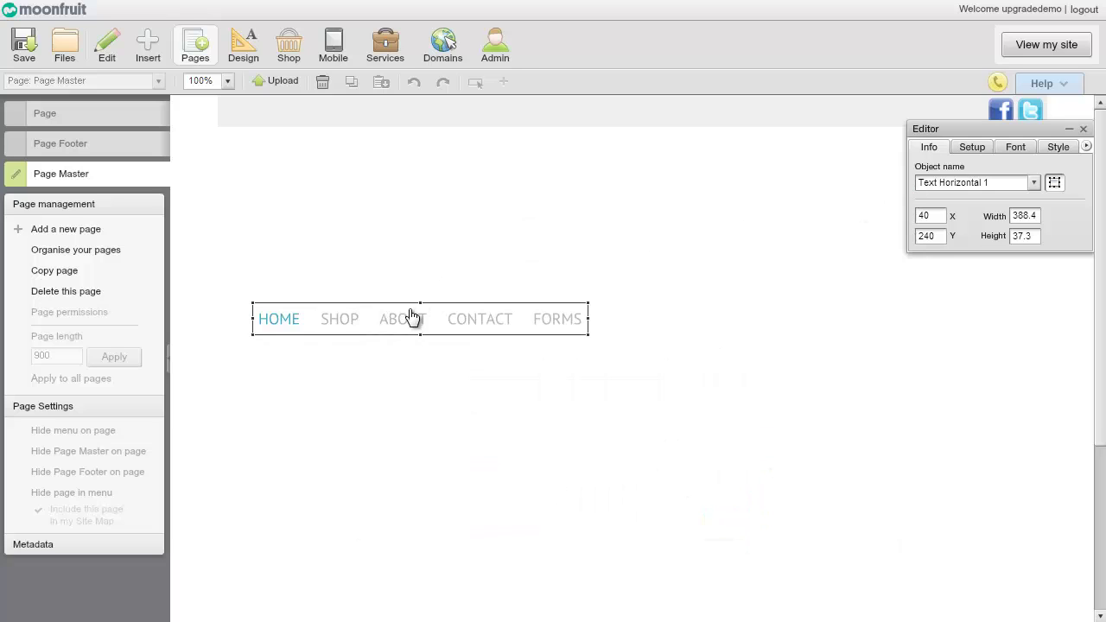
left_click_drag(413, 317, 378, 112)
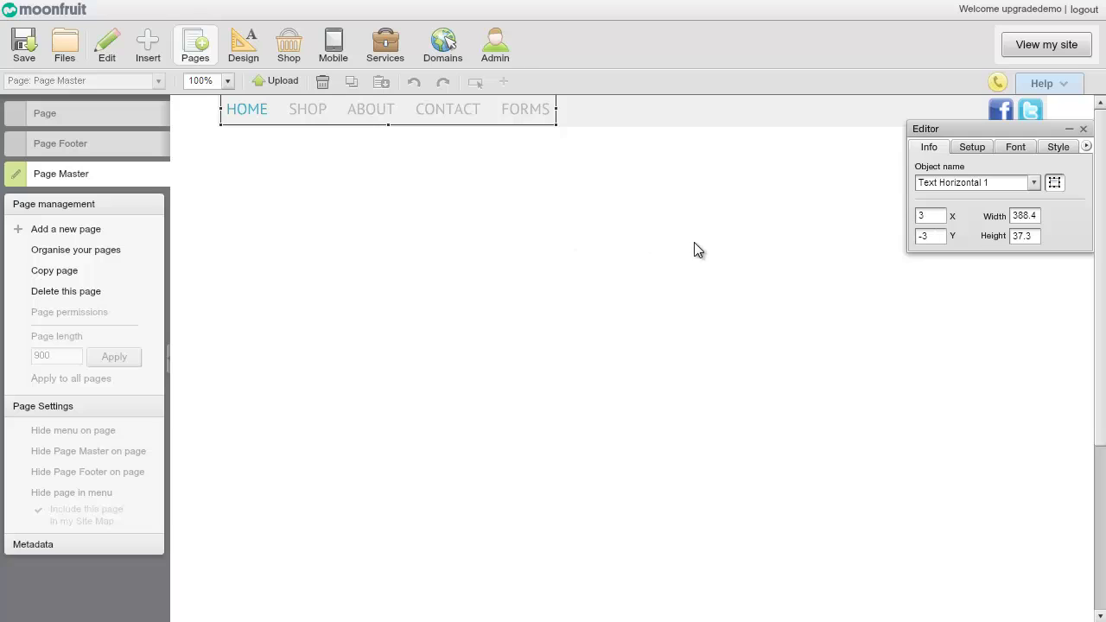
Set the new menu's gap to 25 and its font size to 12 pt
left_click(971, 148)
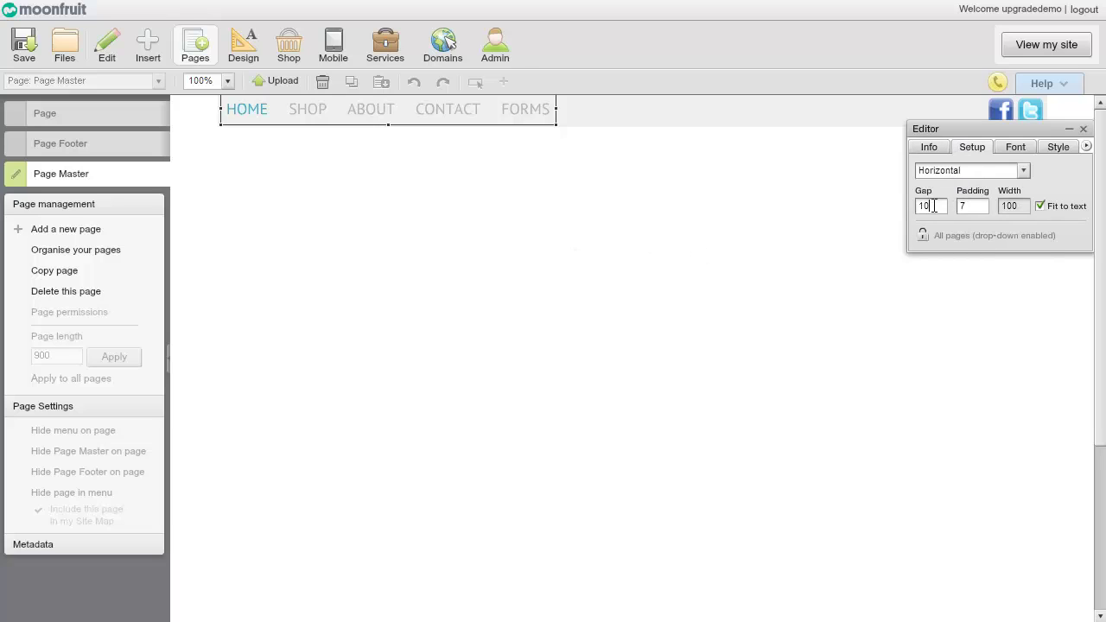
type("25")
left_click(1015, 148)
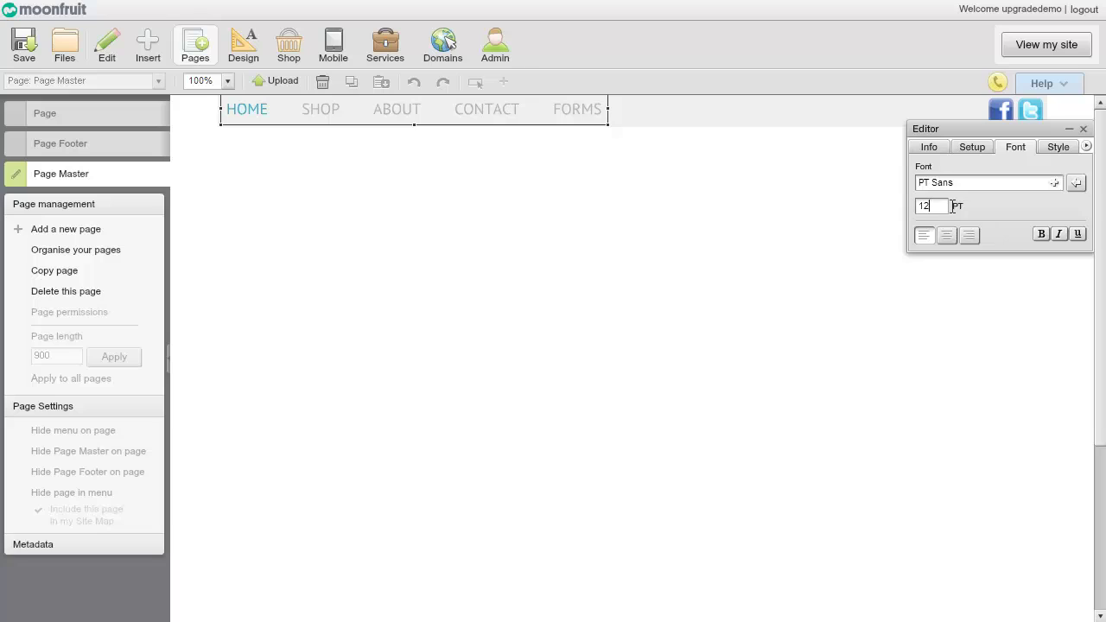
key("Return")
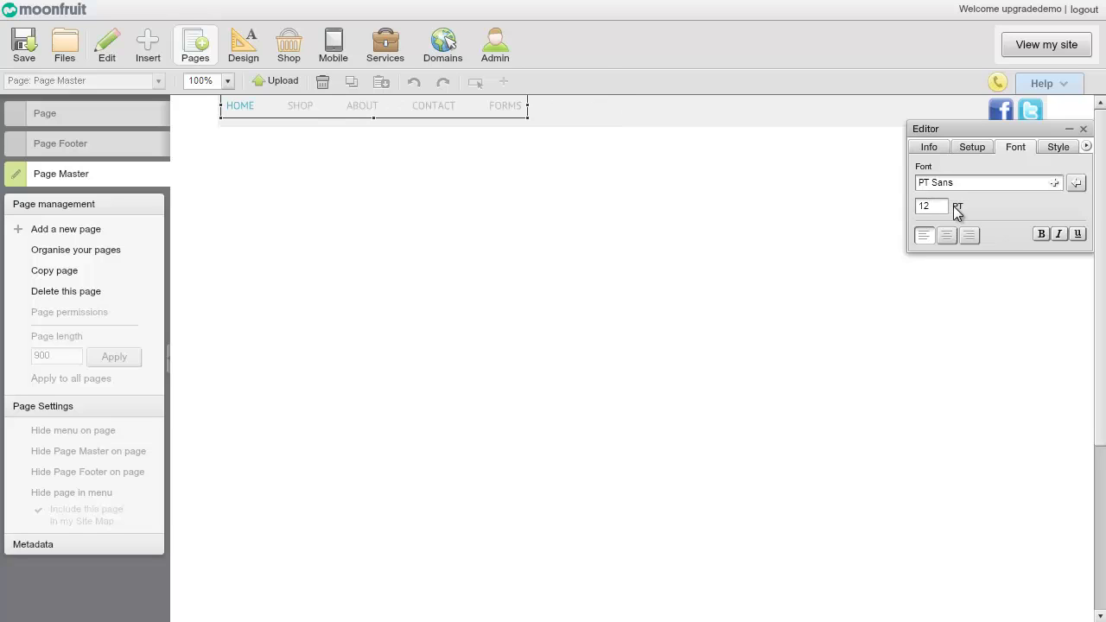
Set the menu's normal text colour to #8f8e8e
left_click(1057, 149)
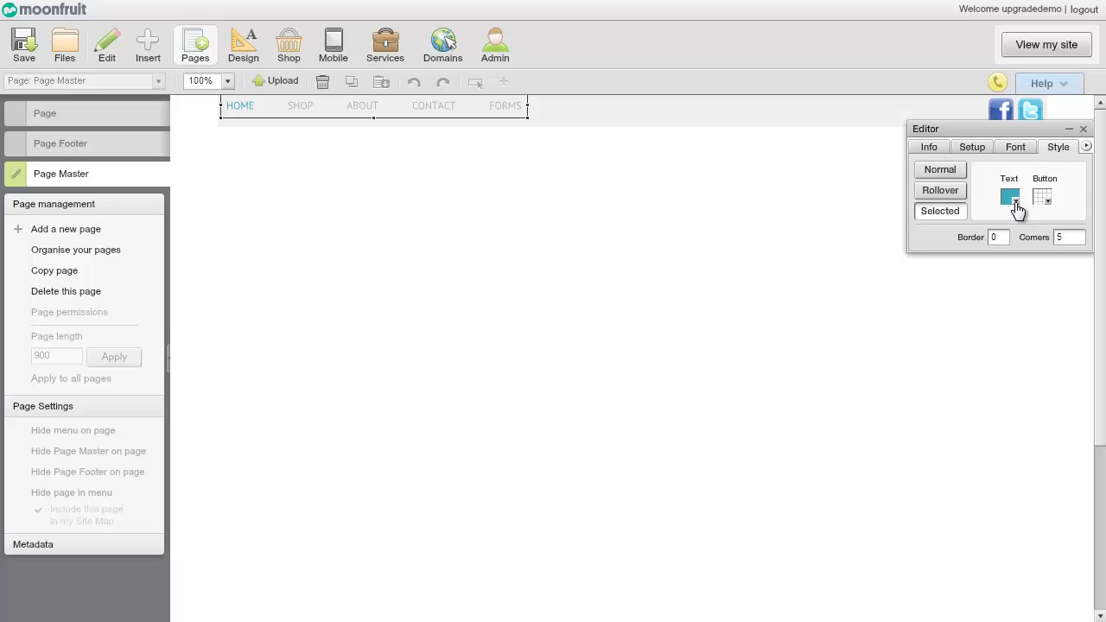
left_click(946, 173)
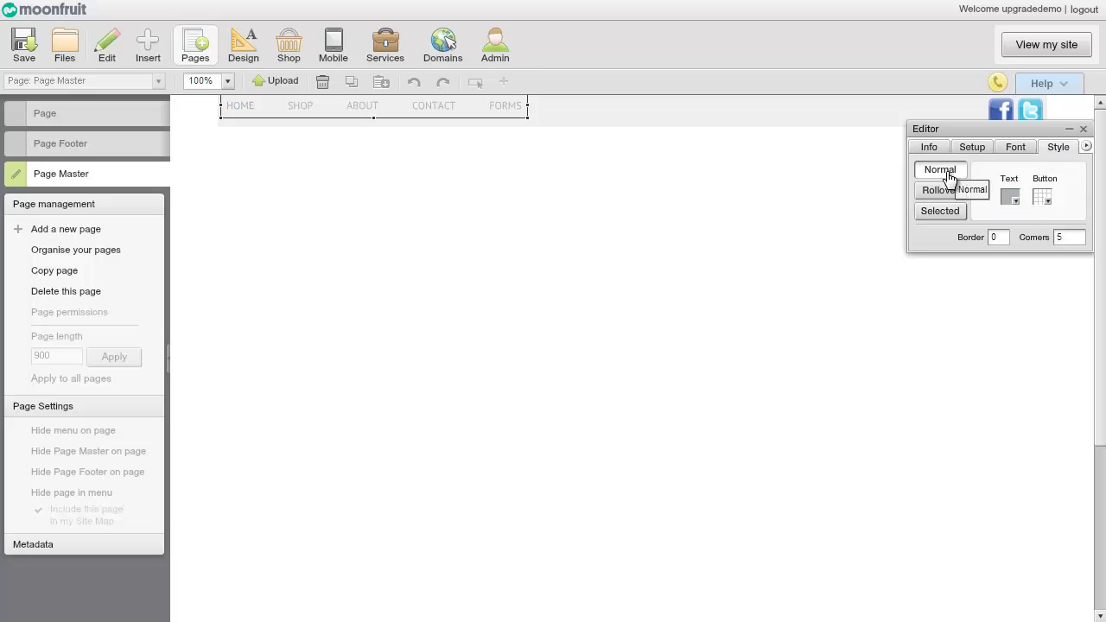
left_click(1013, 202)
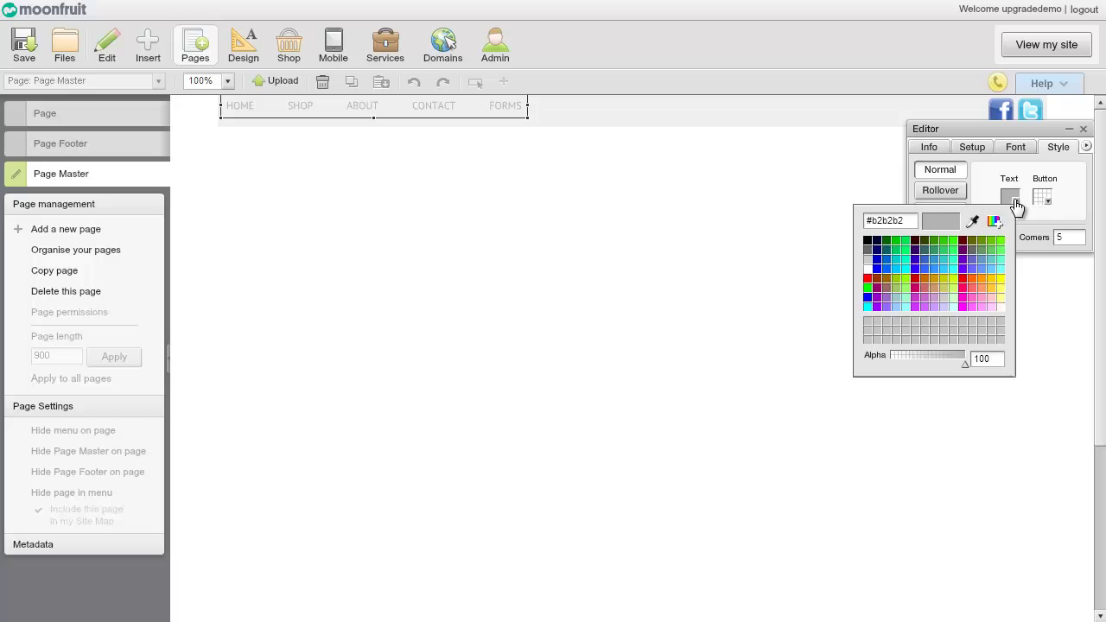
double_click(881, 220)
type("8f8e8e")
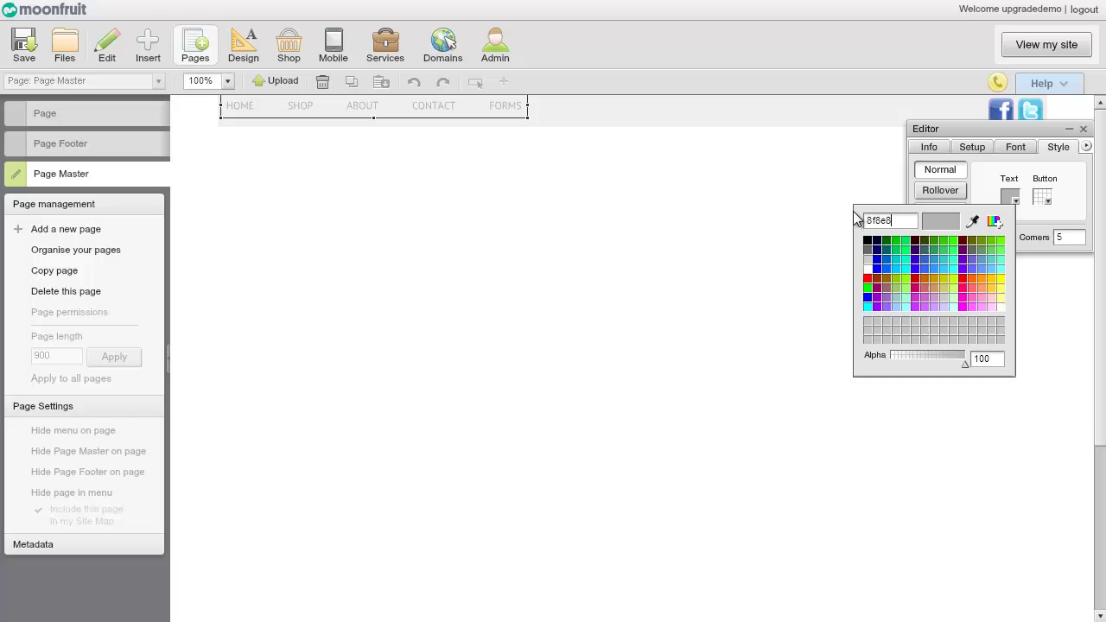
key("Return")
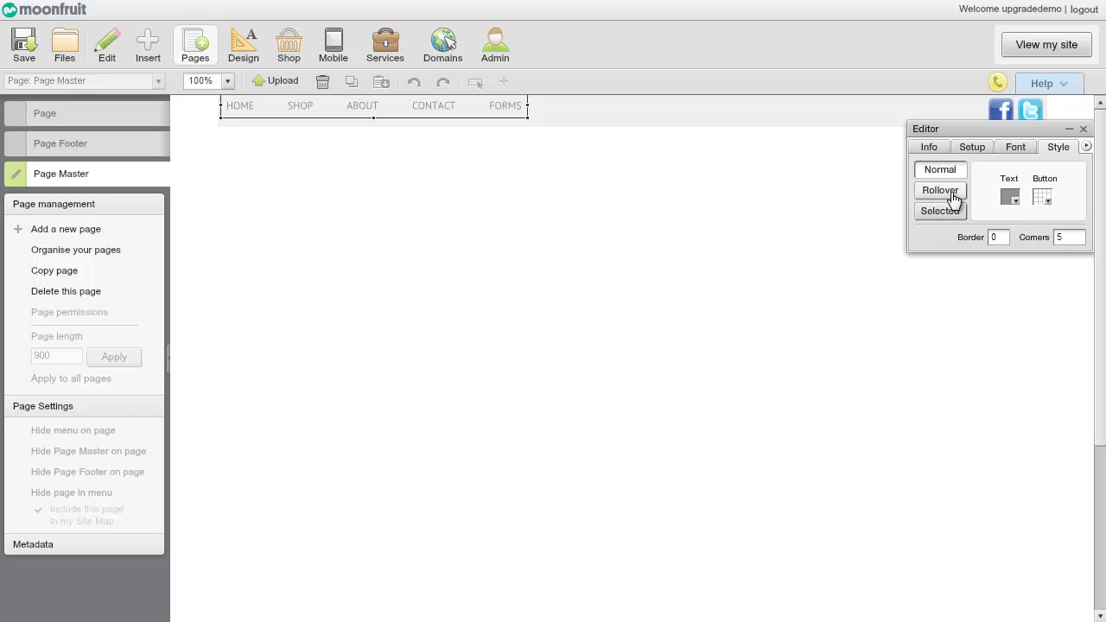
Set the menu's rollover text colour to #2a8f8f
left_click(950, 193)
left_click(1011, 201)
double_click(866, 221)
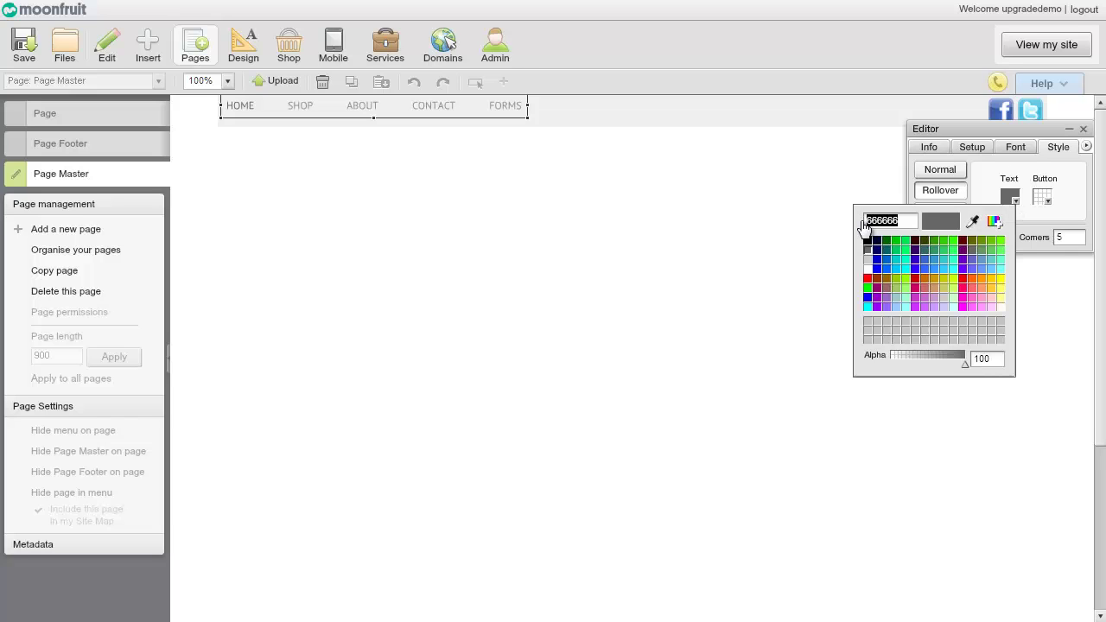
type("2a8f8f")
key("Return")
left_click(950, 195)
Set the text colour of the menu's selected state to #2a8f8f
left_click(942, 210)
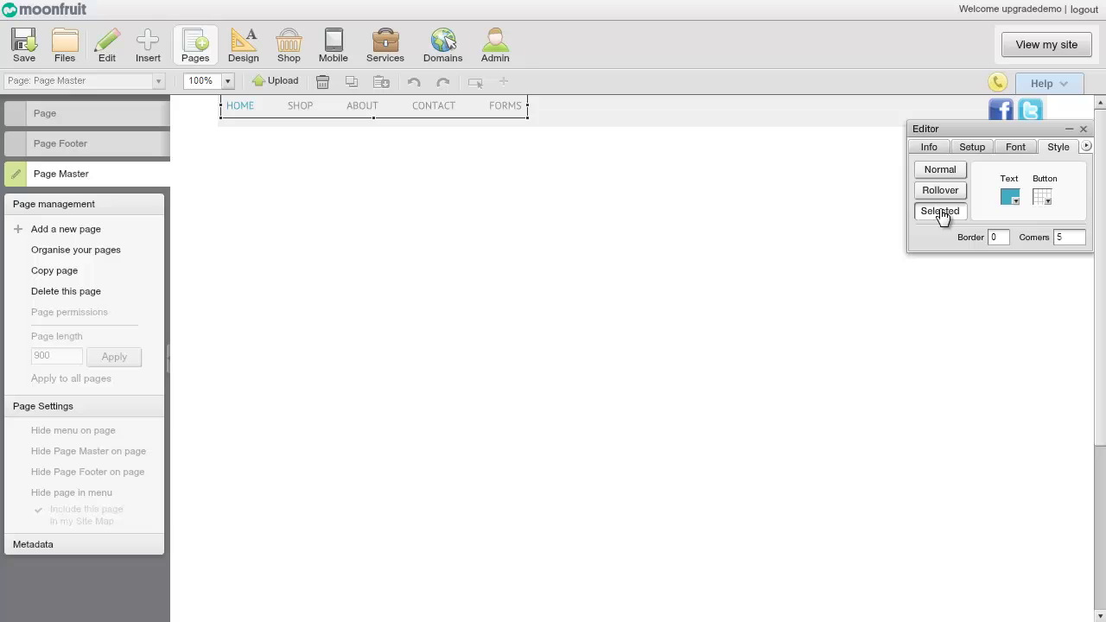
left_click(1011, 198)
left_click_drag(911, 219, 862, 221)
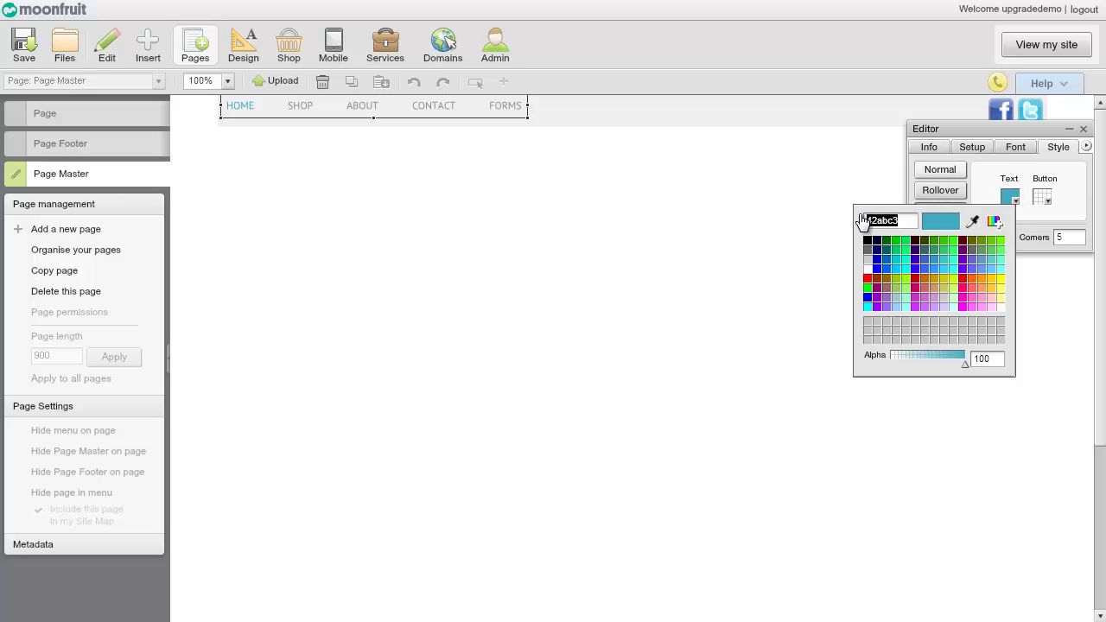
type("2a8f8f")
key("Return")
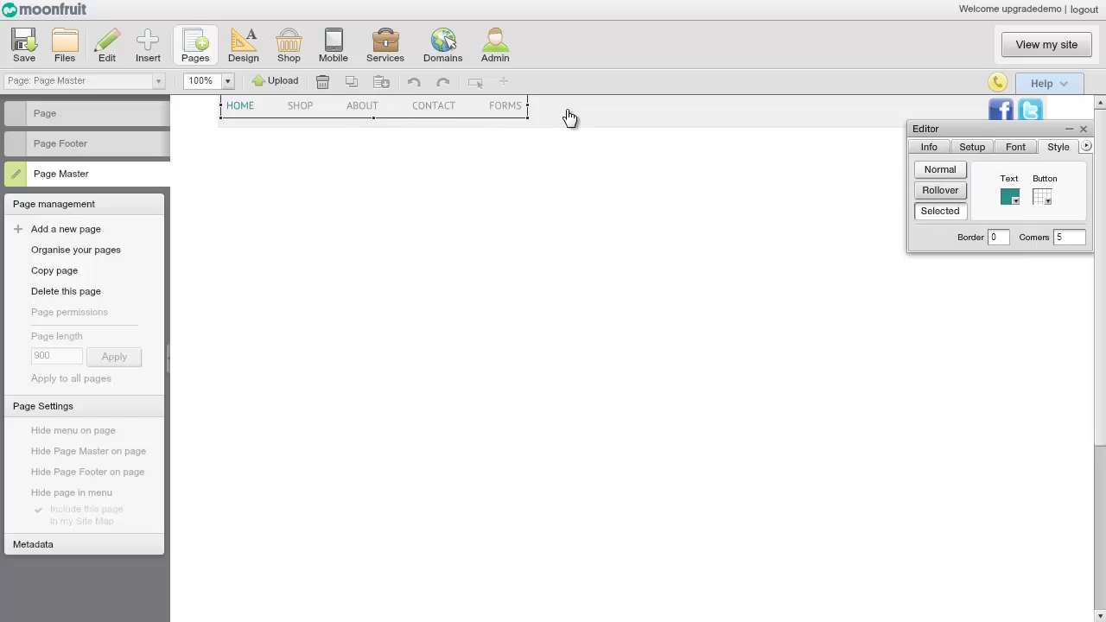
Move the menu slightly down to centre it vertically in the grey header bar and save the site
left_click(517, 153)
left_click(413, 120)
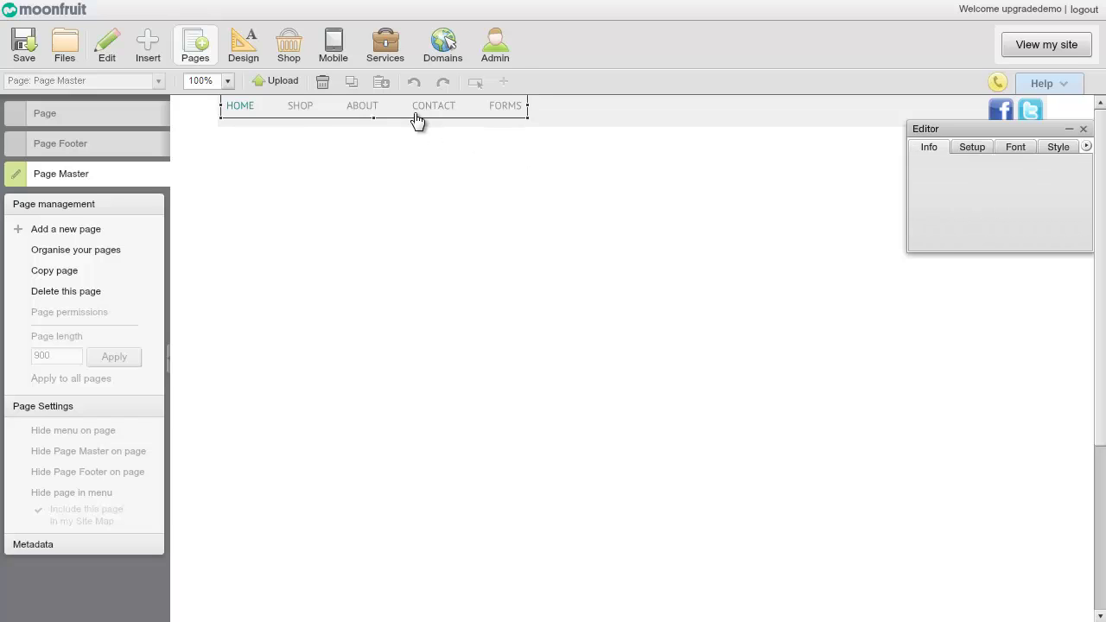
left_click(432, 180)
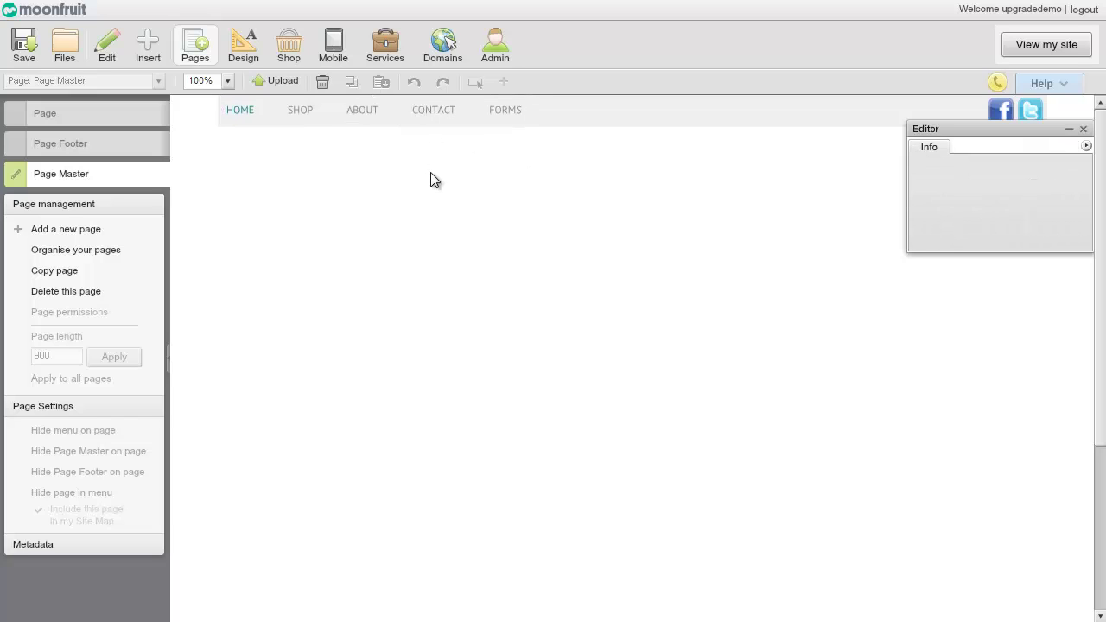
left_click(21, 43)
Remove the line breaks before "PUT TOGETHER" and "OF TYPOGRAPHIC" in the Home page's grey intro text, and save the site
left_click(62, 115)
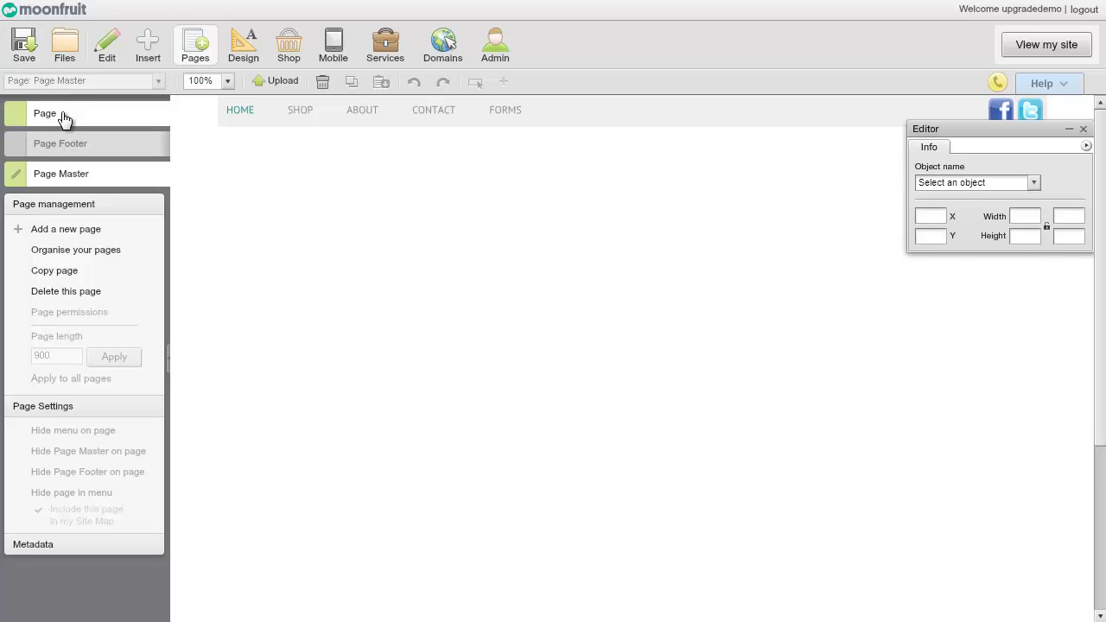
left_click(302, 327)
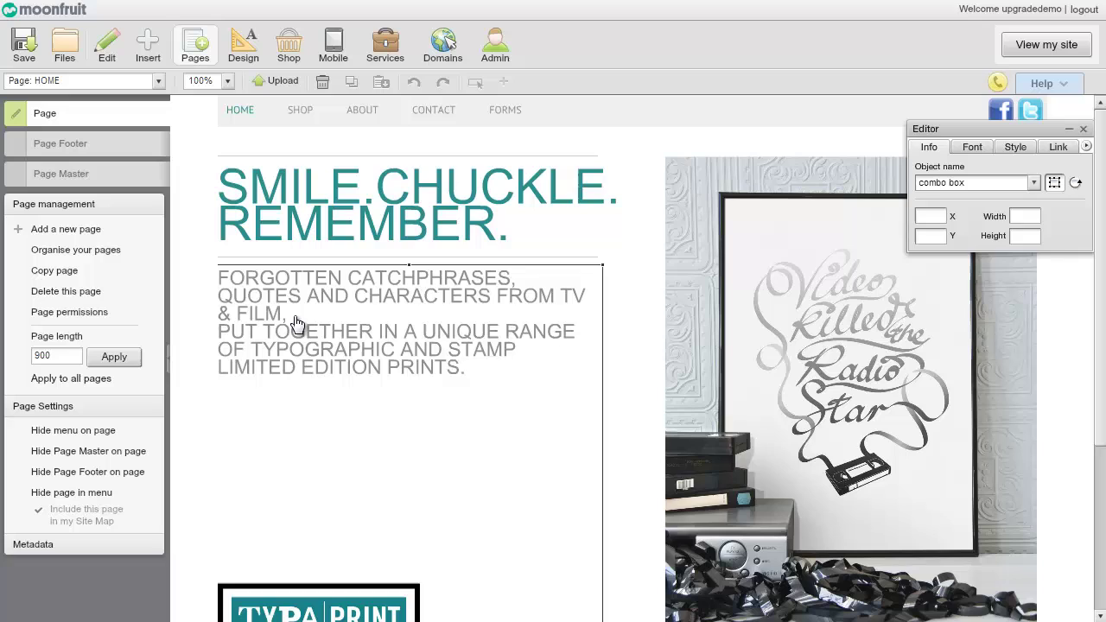
key("Delete")
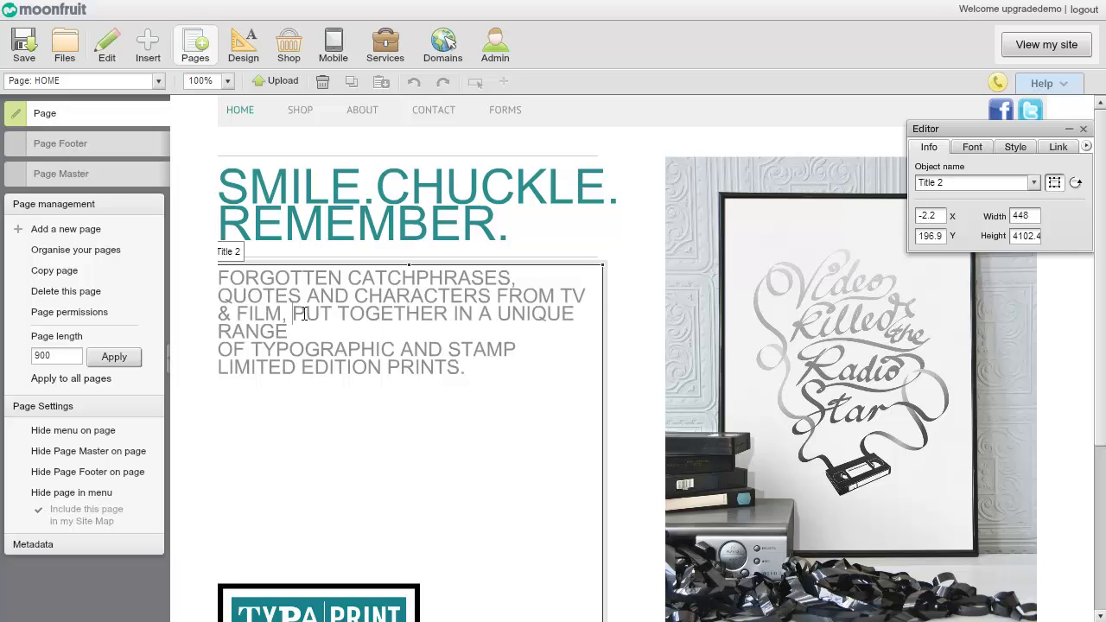
key("Delete")
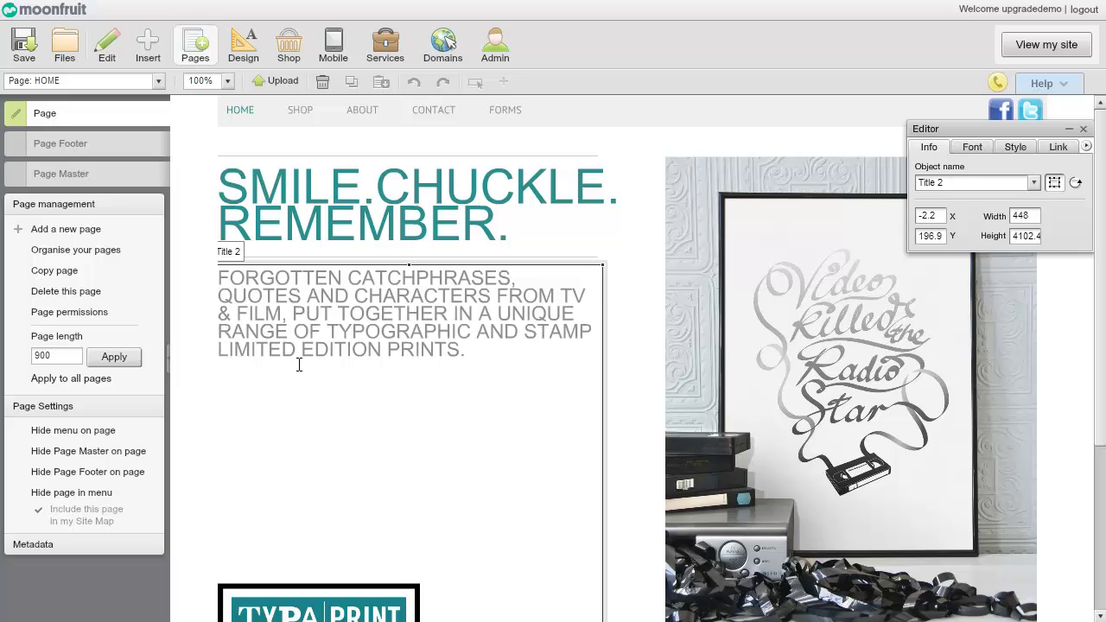
left_click(24, 39)
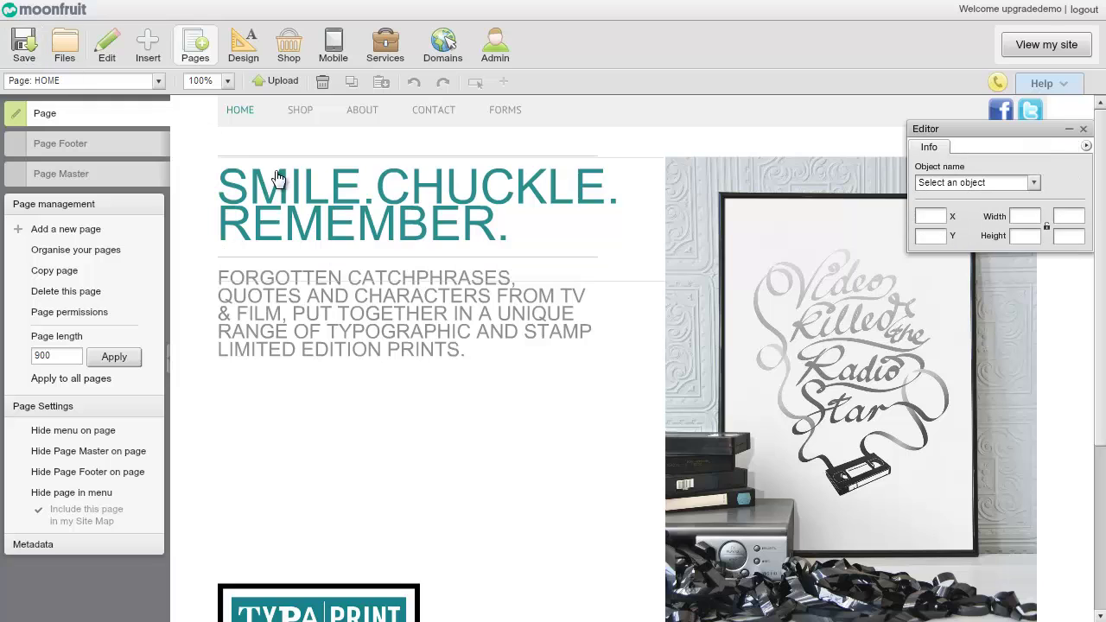
Add the word "SHOP" after "REMEMBER." in the Shop page's large title
left_click(300, 110)
left_click(514, 229)
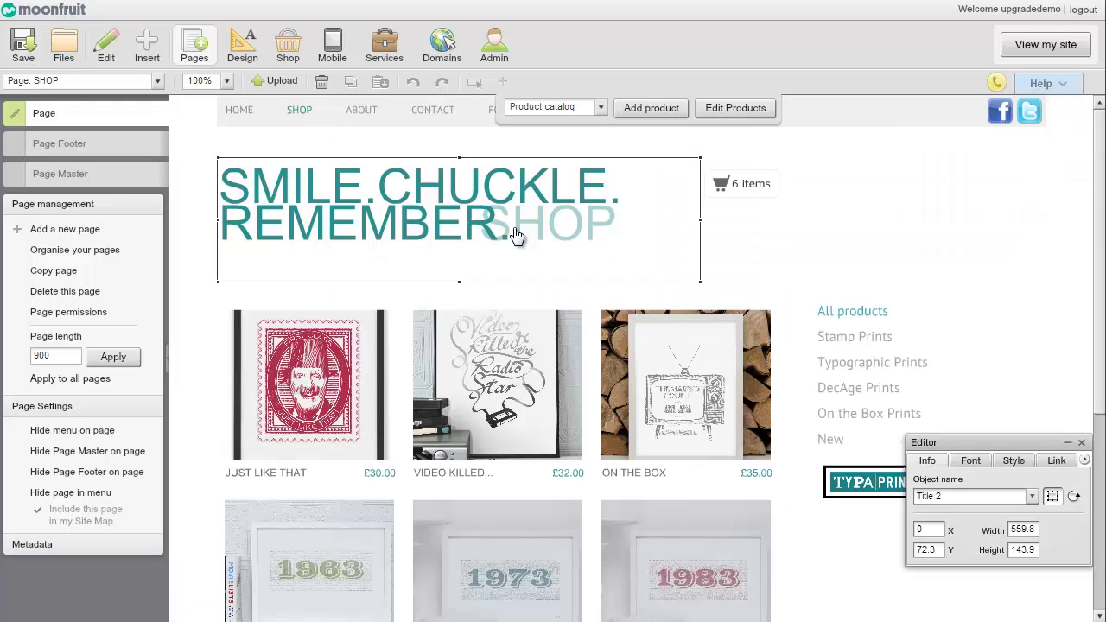
left_click(514, 229)
type("SHOP")
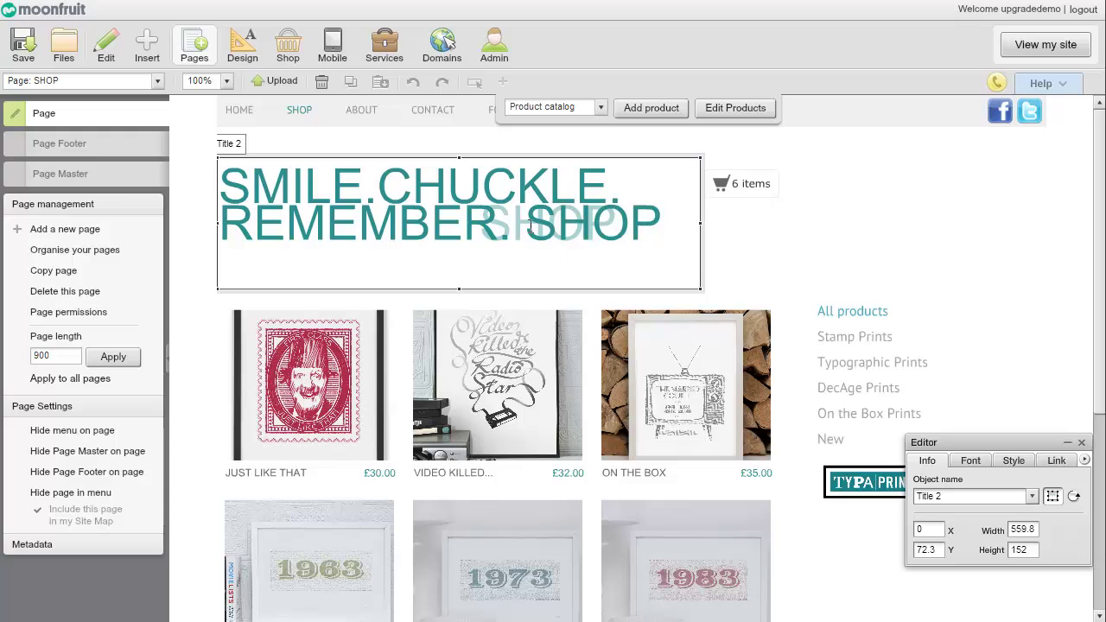
Set the text colour of the word "SHOP" in the Shop page's title to #92c2c2
left_click_drag(525, 225, 658, 228)
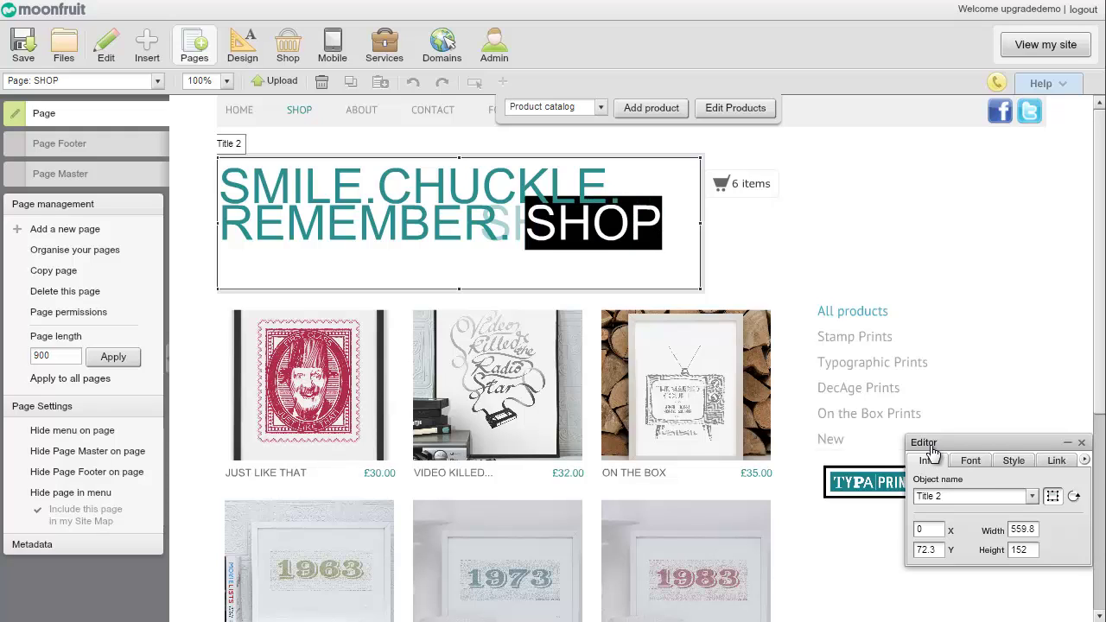
left_click(970, 461)
left_click(984, 522)
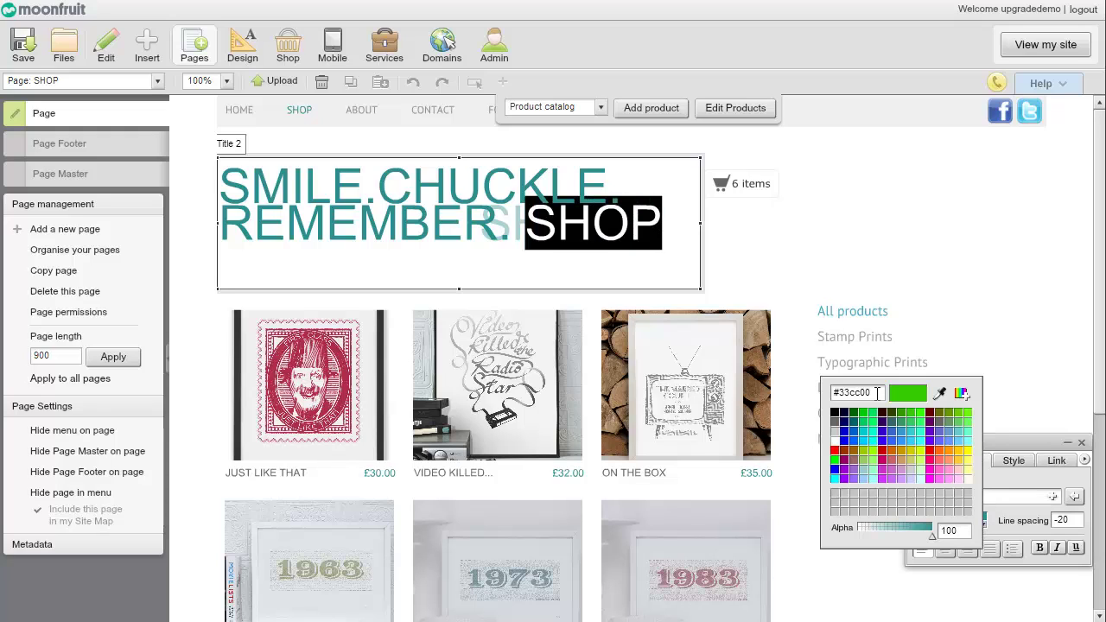
key("ctrl+a")
type("#2a8f8f")
key("Return")
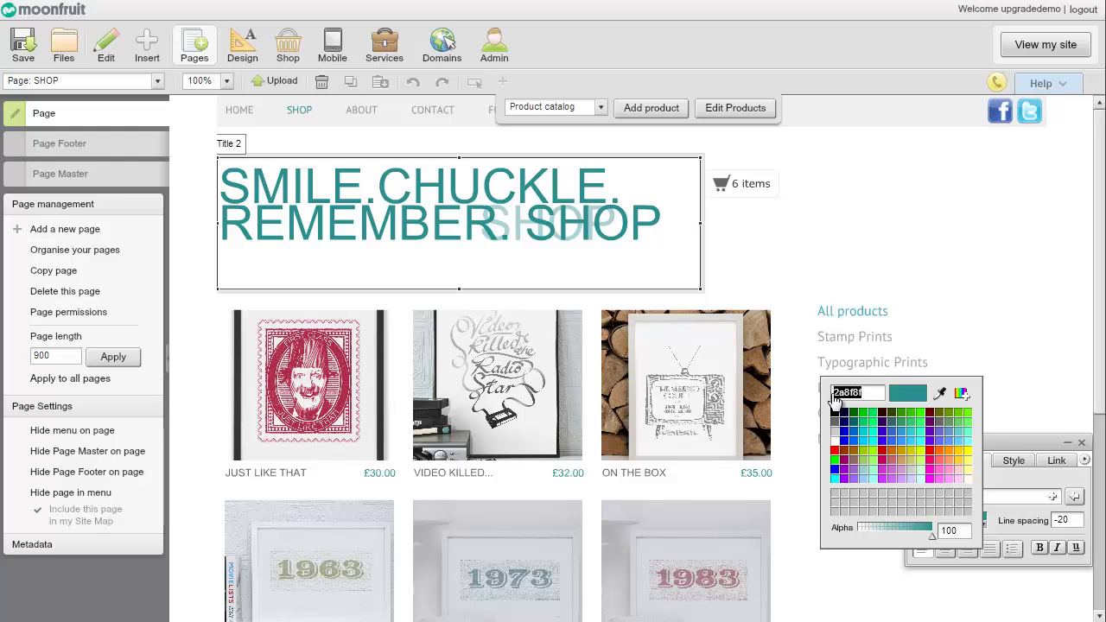
type("92c2c2")
left_click(962, 394)
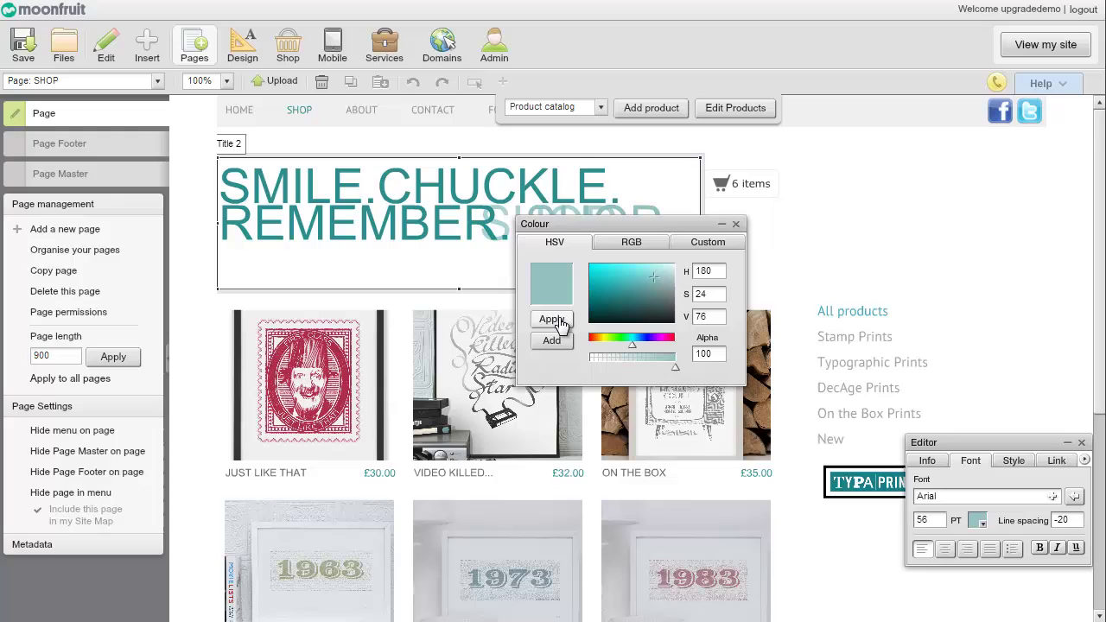
left_click(552, 319)
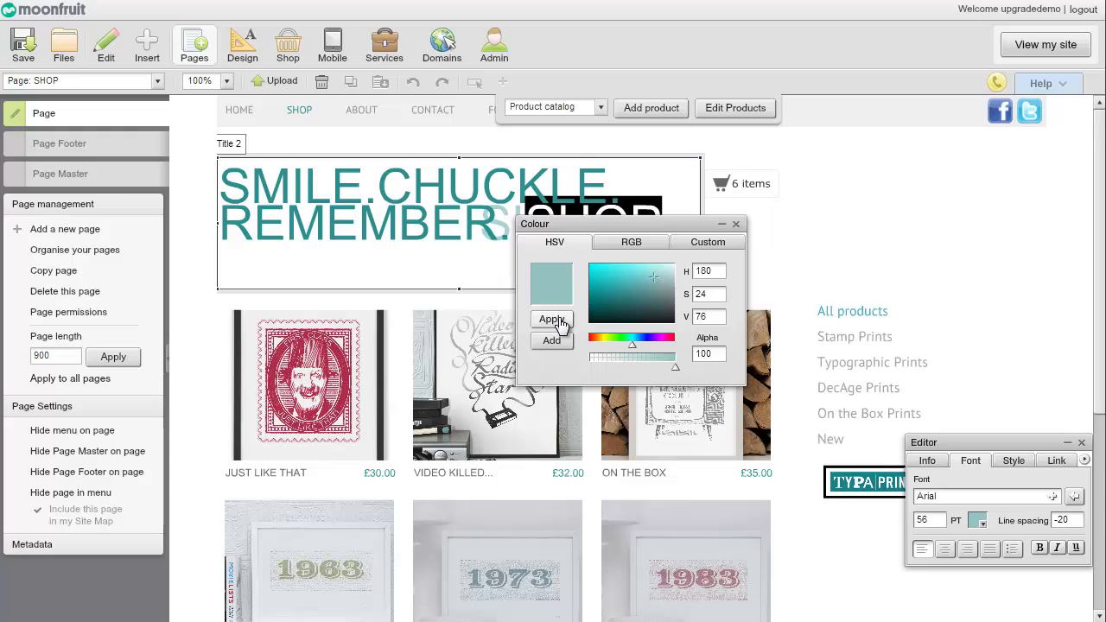
left_click(735, 224)
left_click(722, 291)
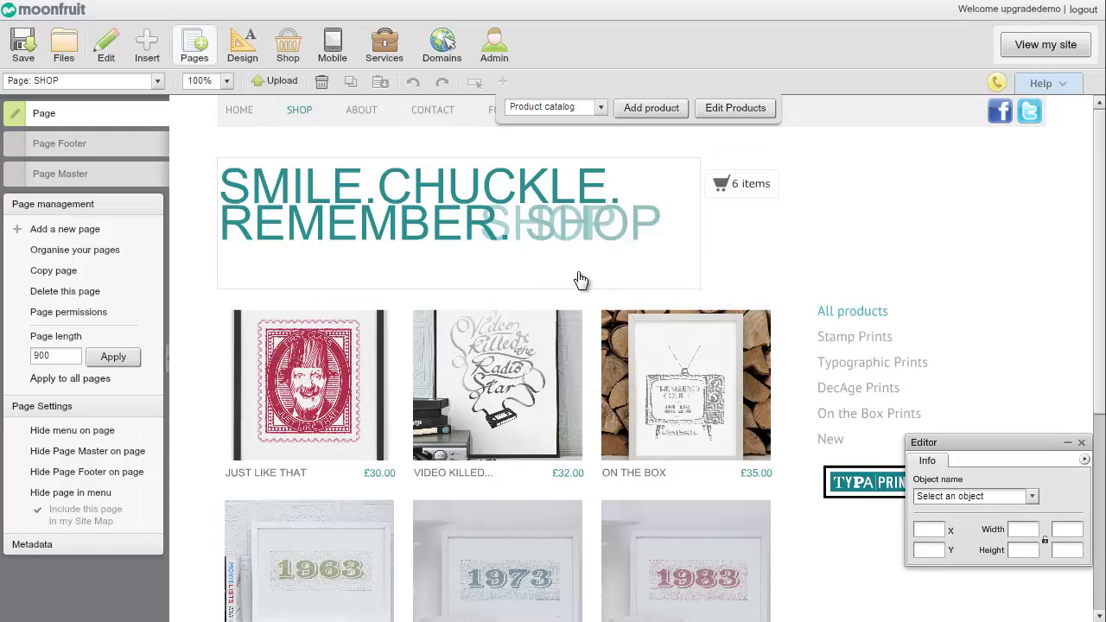
Delete the redundant Title 3 object that overlaps the large title on the Shop page
left_click(950, 498)
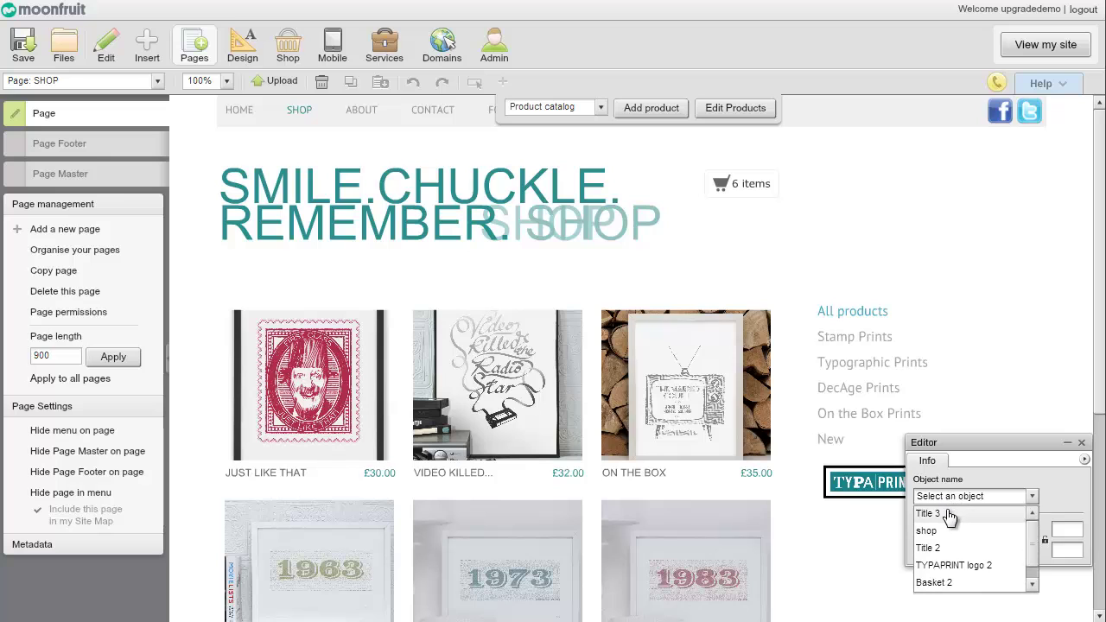
left_click(946, 511)
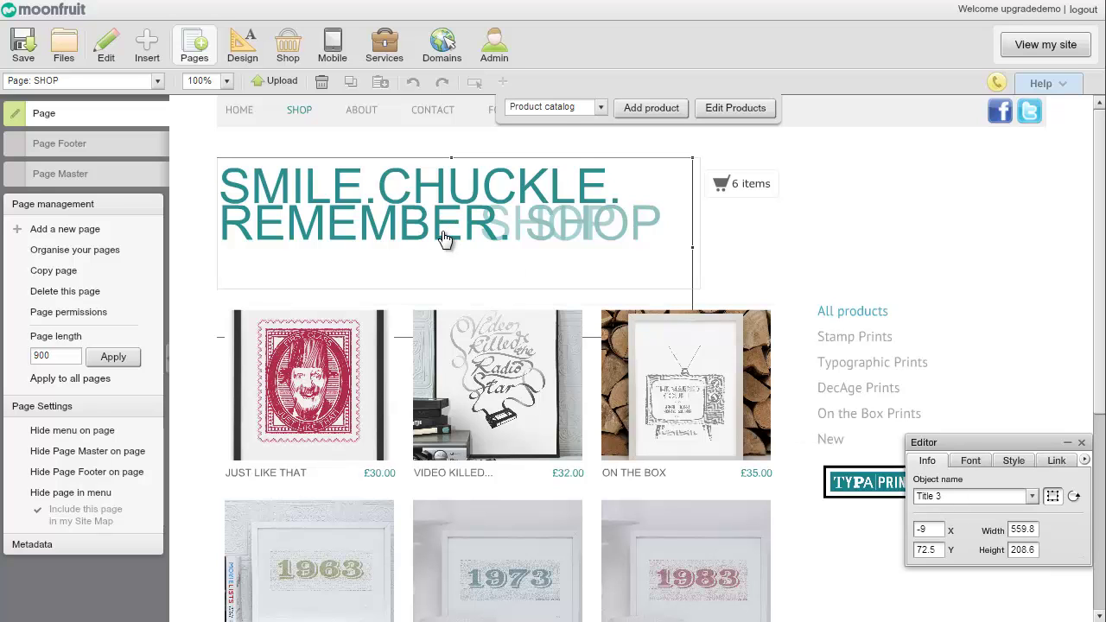
key("Delete")
key("Return")
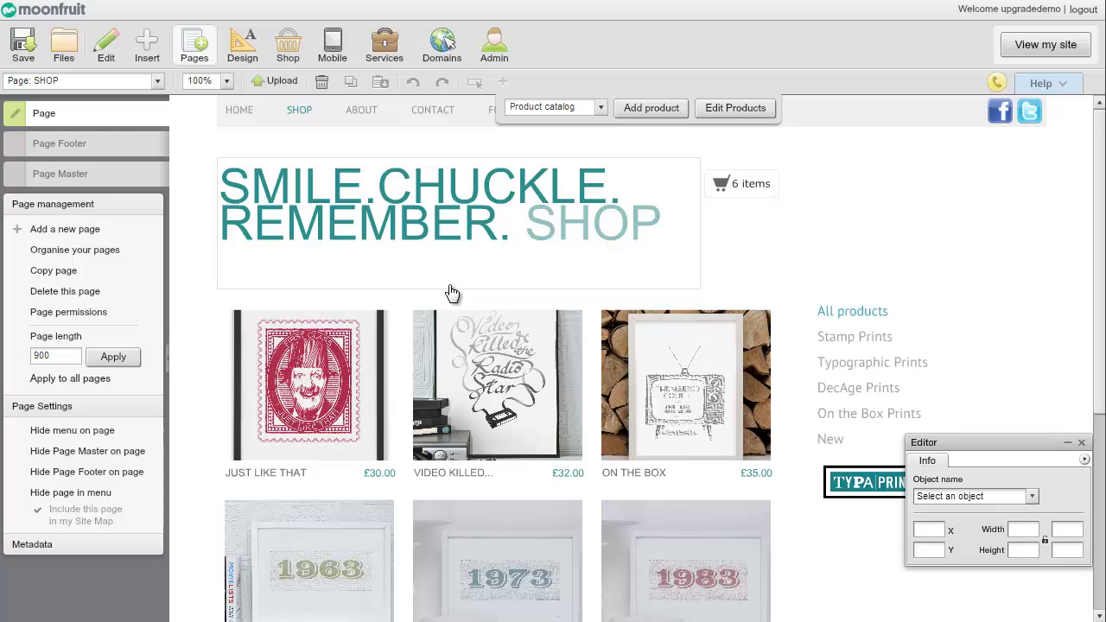
Remove the space between "REMEMBER." and "SHOP" in the Shop page's large title
left_click(536, 233)
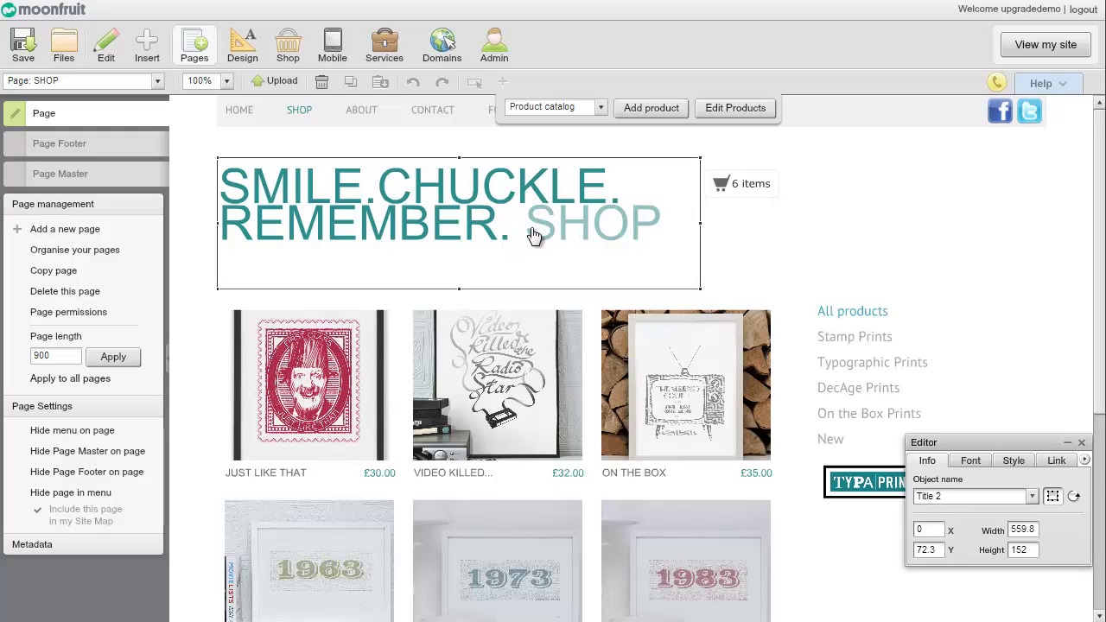
left_click(532, 228)
key("BackSpace")
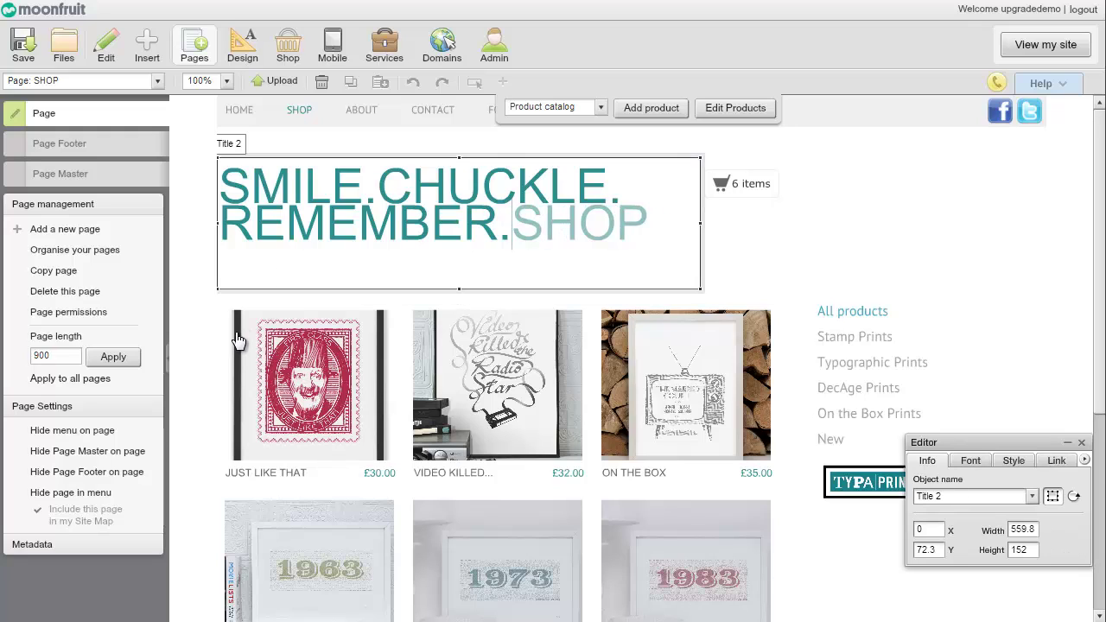
Set the Normal text colour of the product category menu to #92c2c2 and copy the colour code
left_click(862, 380)
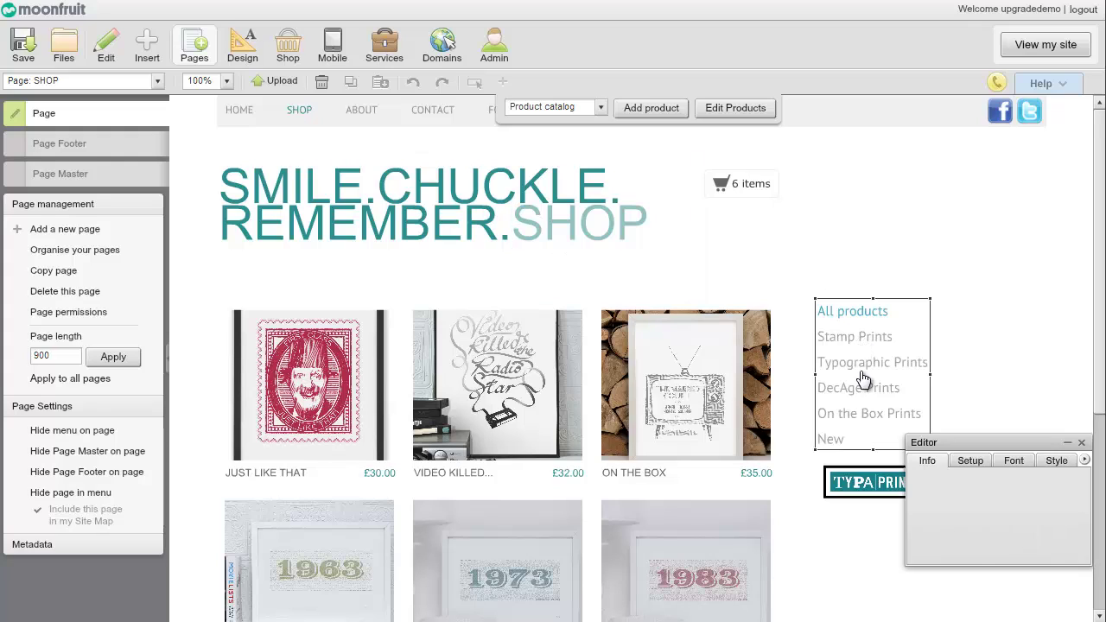
left_click(1054, 461)
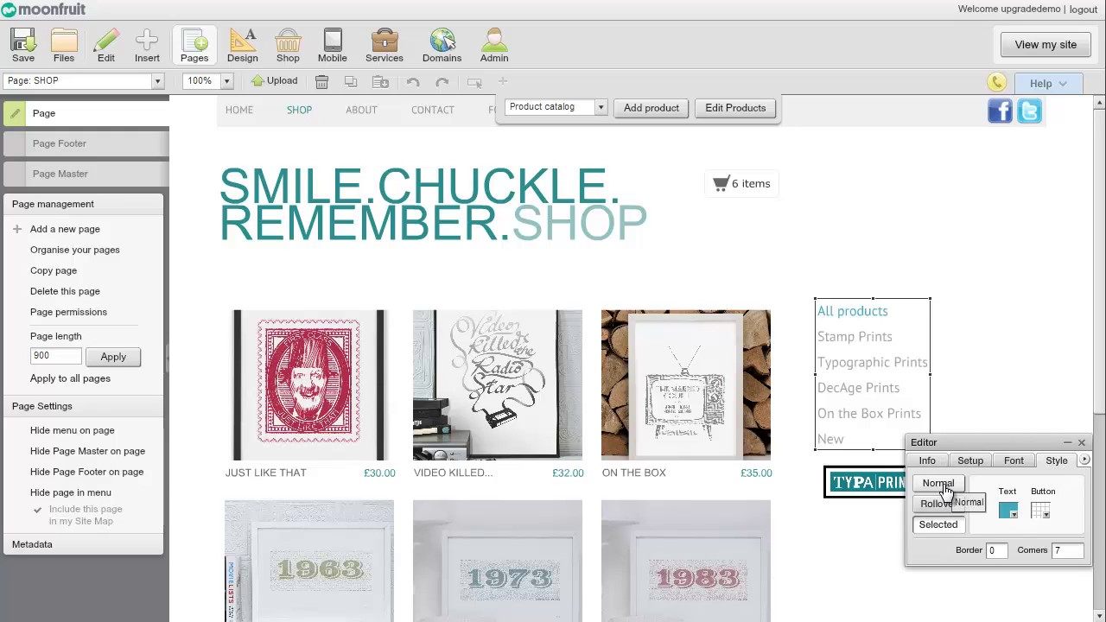
left_click(1010, 512)
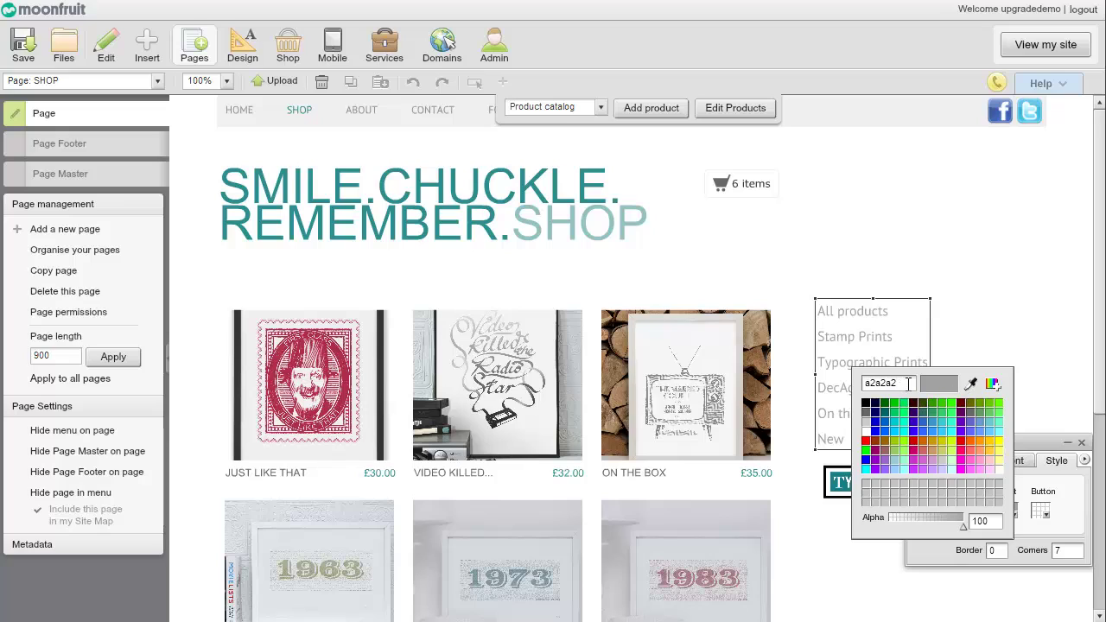
left_click_drag(907, 384, 856, 384)
type("92c2c2")
left_click_drag(900, 385, 858, 385)
key("ctrl+c")
left_click(865, 385)
type("7")
key("Return")
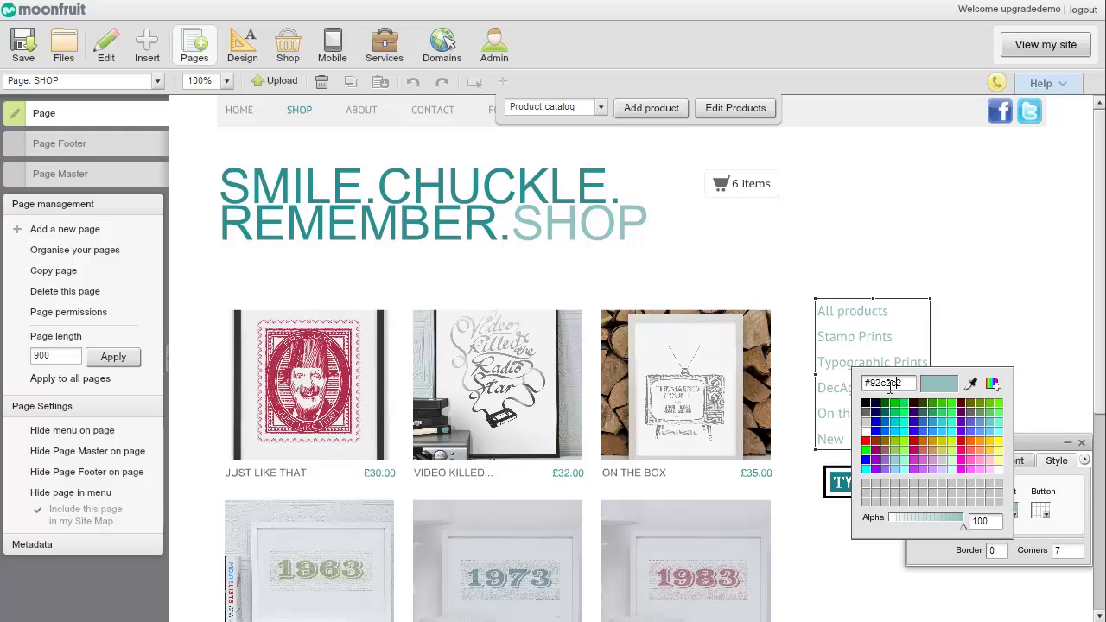
left_click_drag(912, 383, 868, 383)
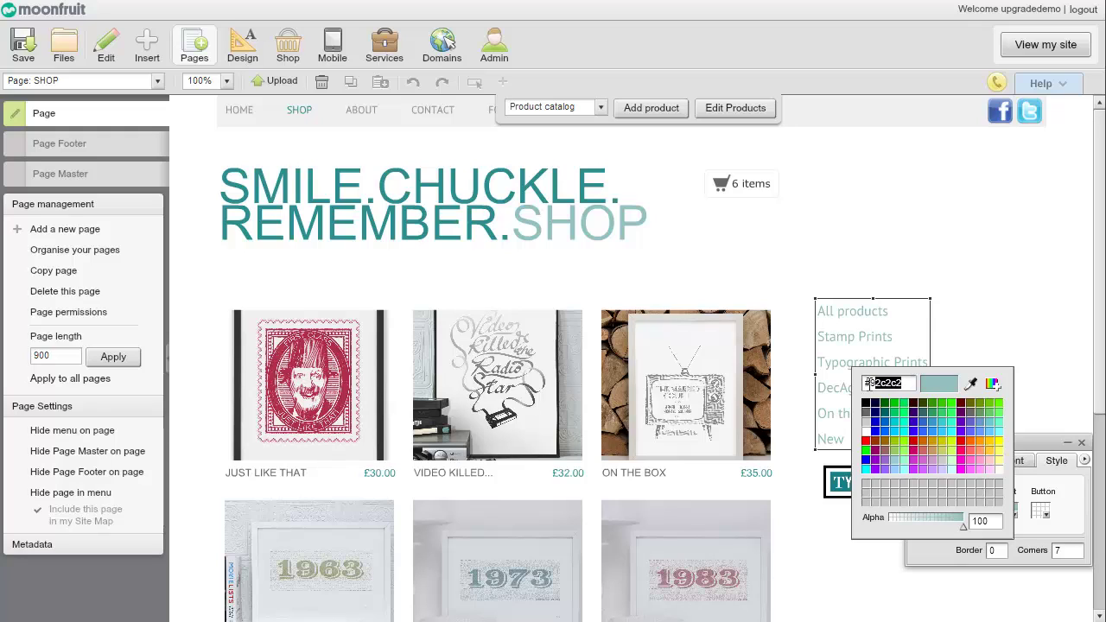
left_click(1033, 453)
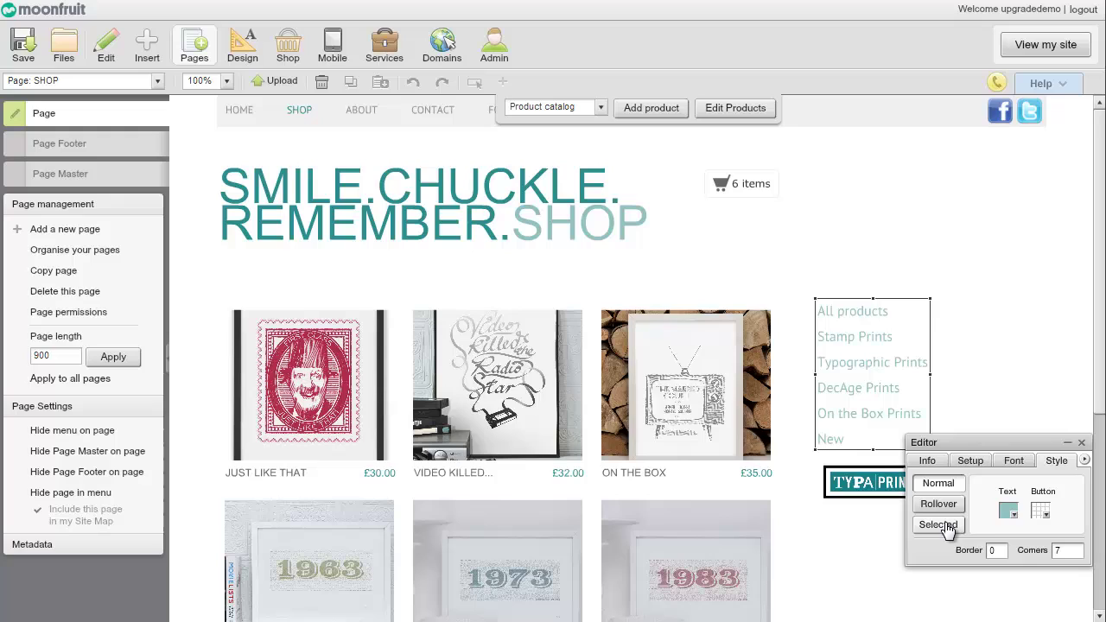
Set the Selected text colour of the product category menu to #2a8f8f
left_click(950, 525)
left_click(1009, 513)
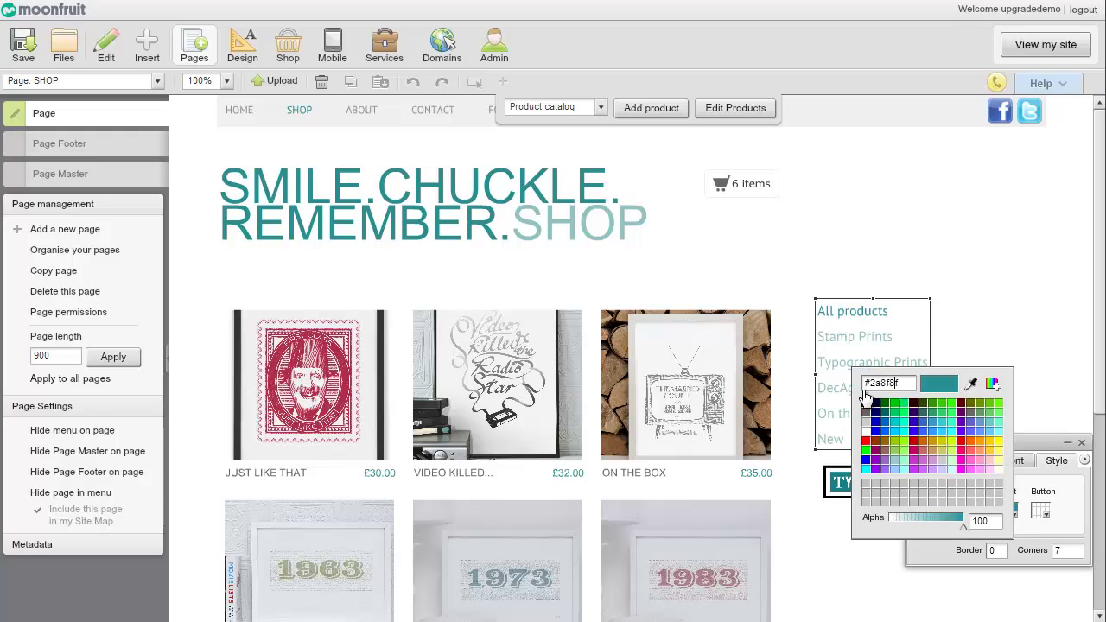
left_click(1038, 452)
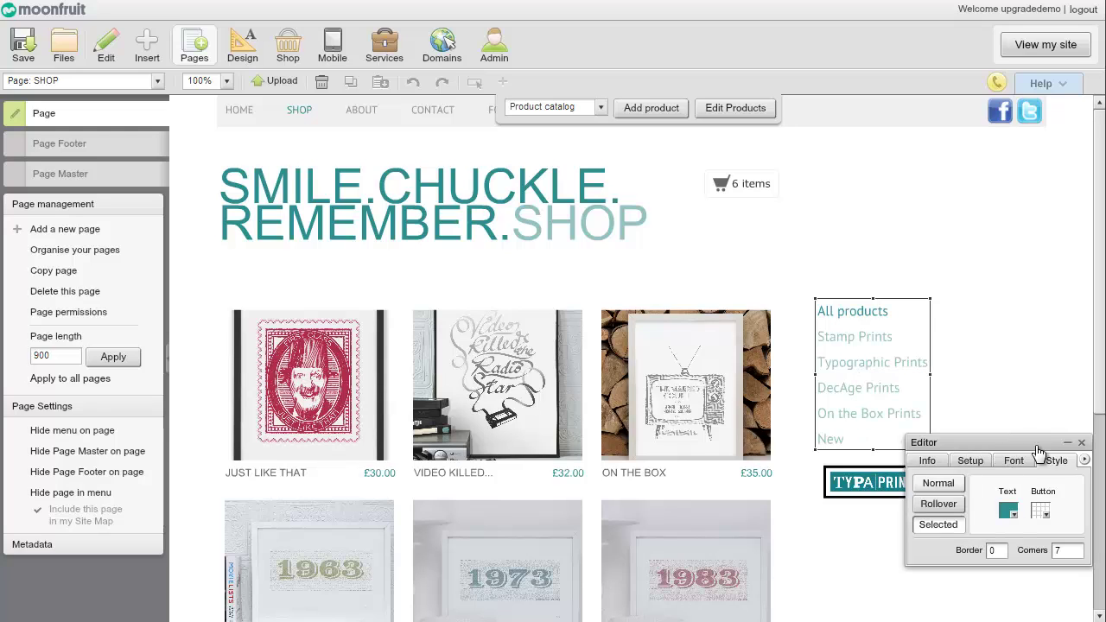
left_click(983, 339)
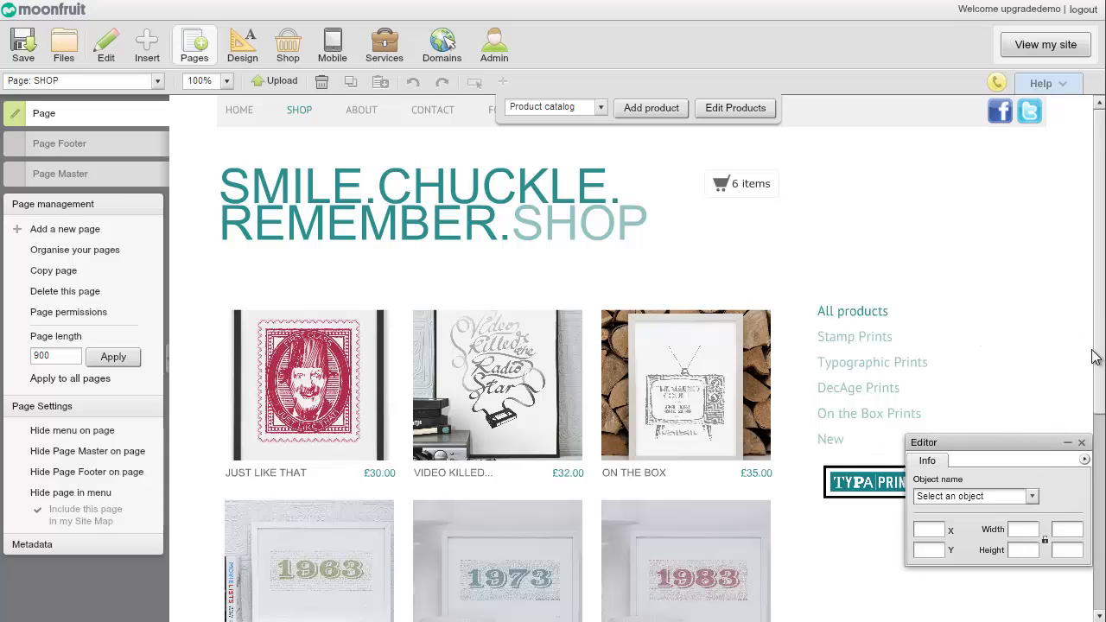
Open the shop's Product detail view, saving the changes, and place "DETAIL" directly after "REMEMBER." in its large title
scroll(1101, 401, "down", 5)
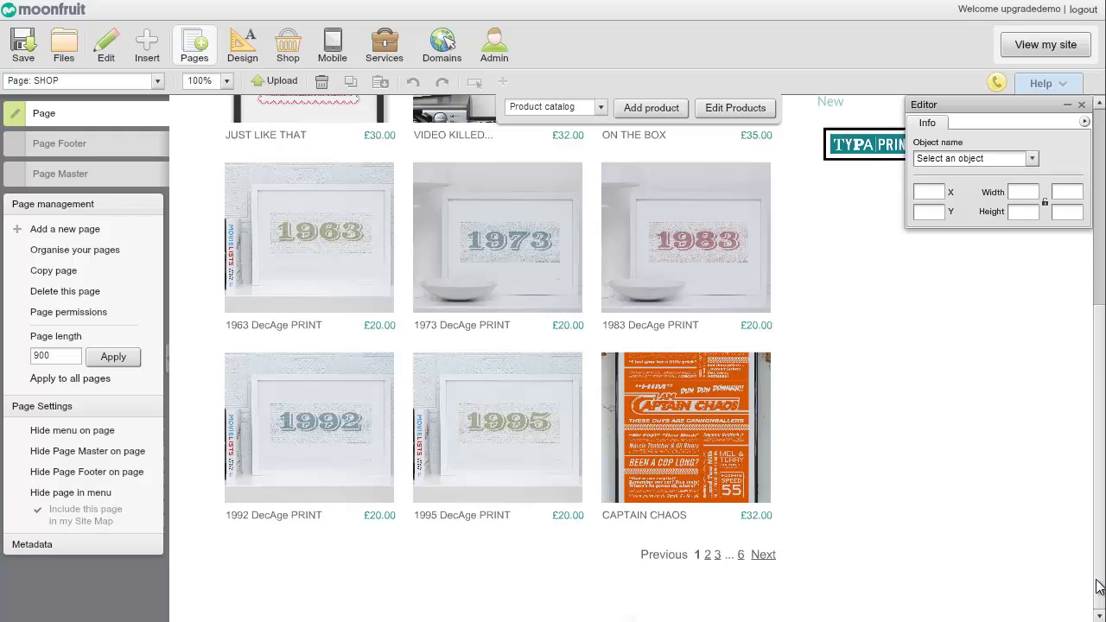
scroll(1093, 316, "up", 5)
left_click(545, 143)
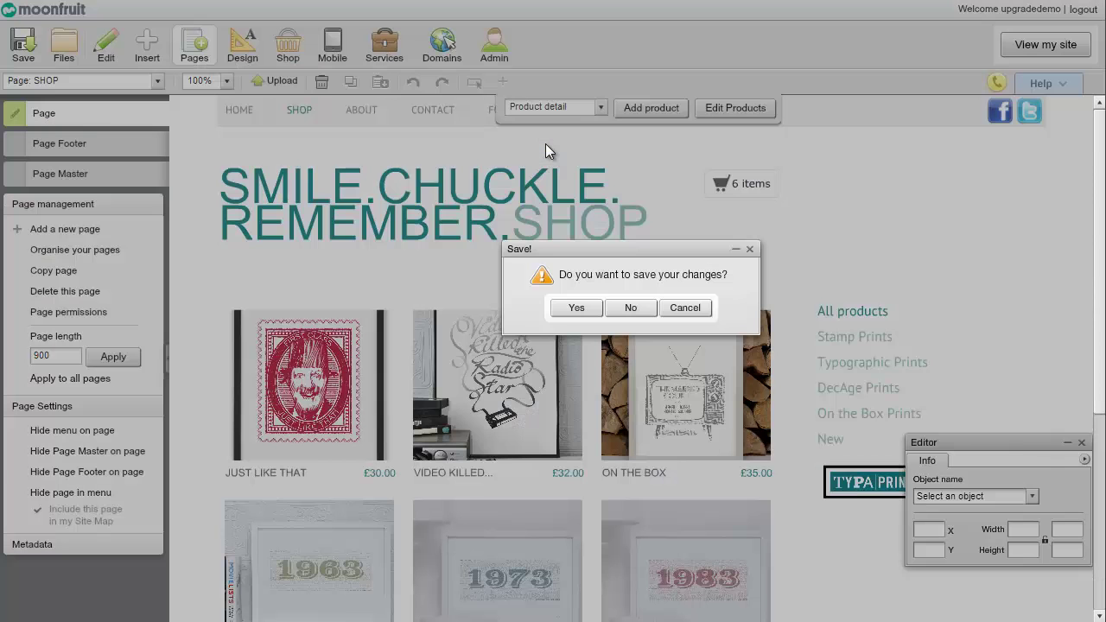
left_click(573, 309)
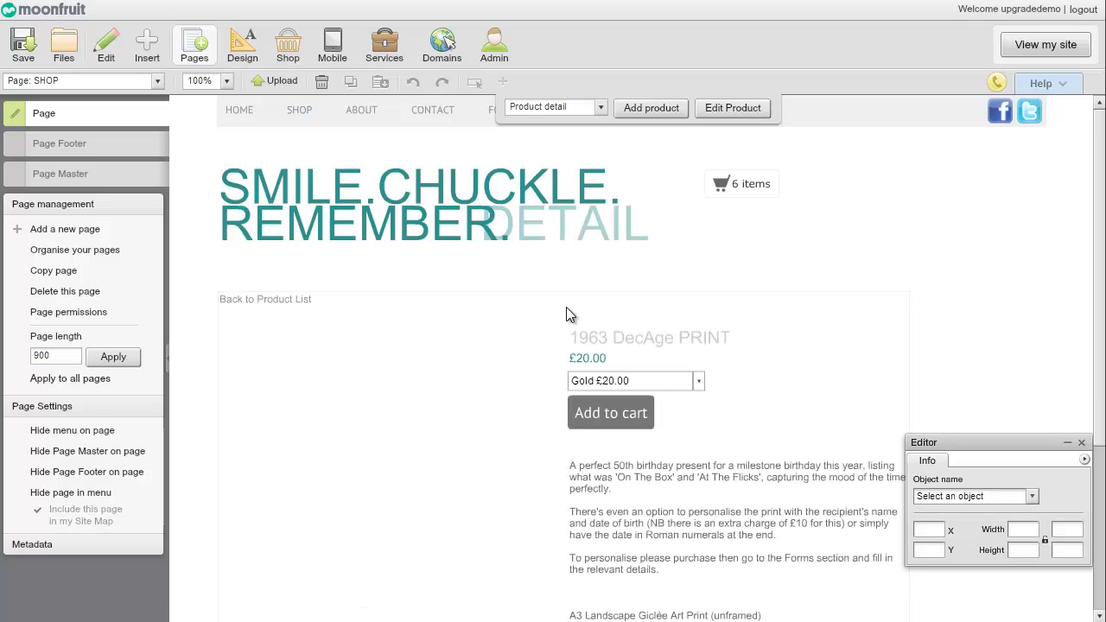
left_click(475, 261)
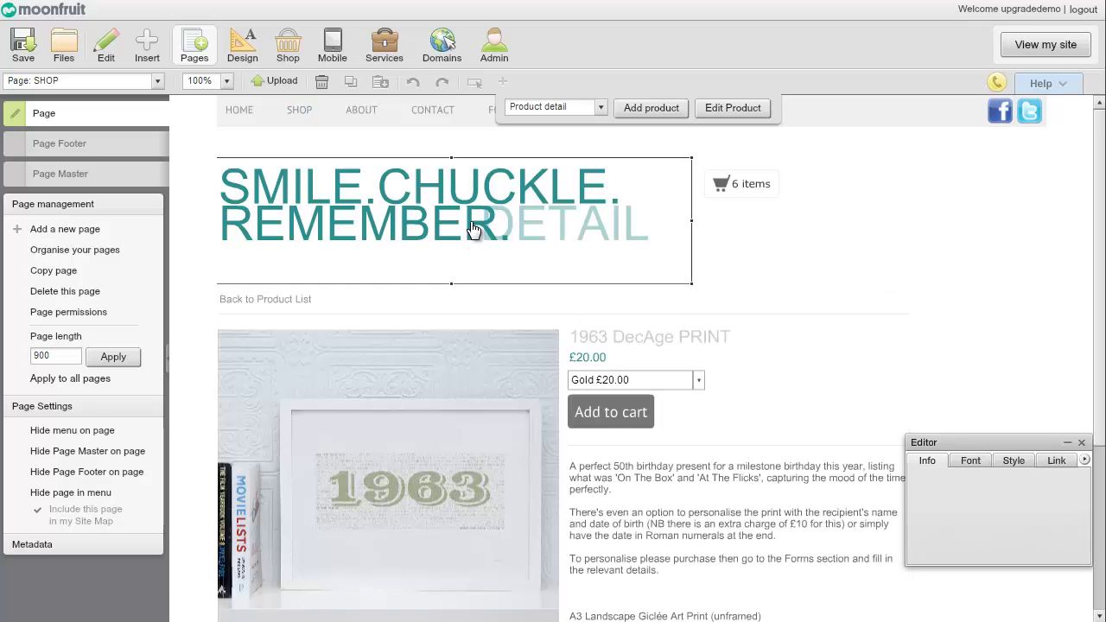
Set the Normal button colour of the product detail's "Add to cart" button to #92c2c2
left_click(601, 417)
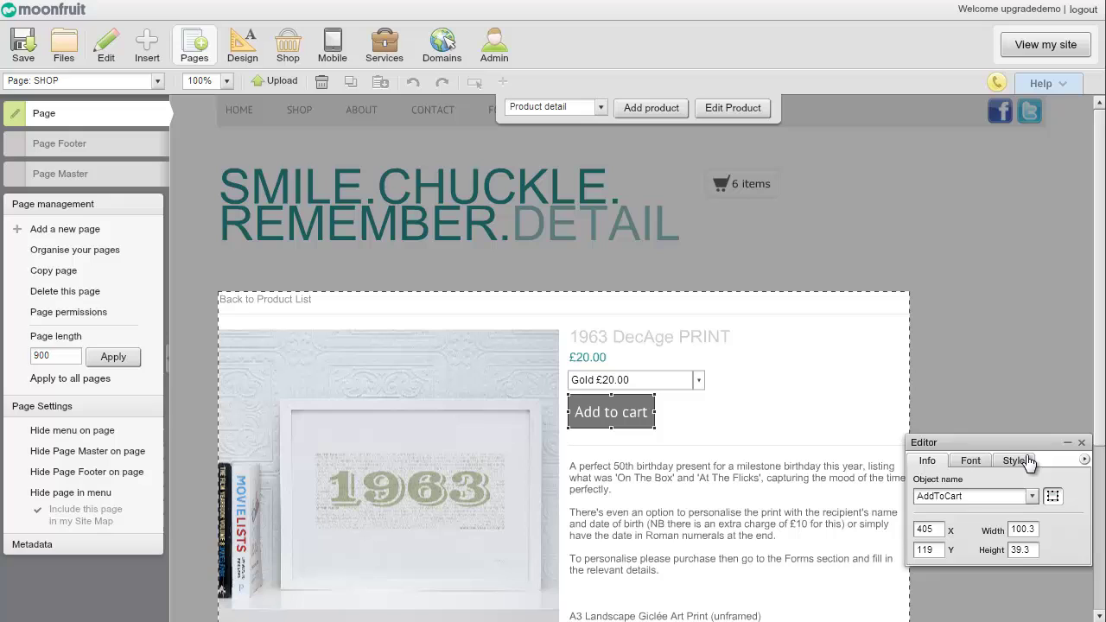
left_click(1013, 460)
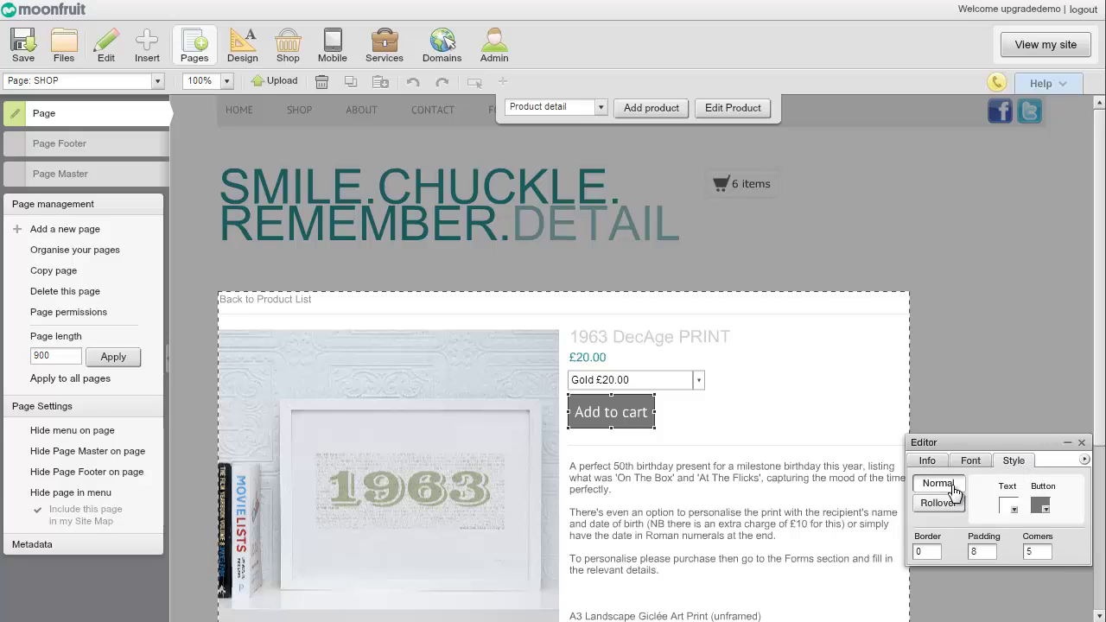
left_click(1044, 509)
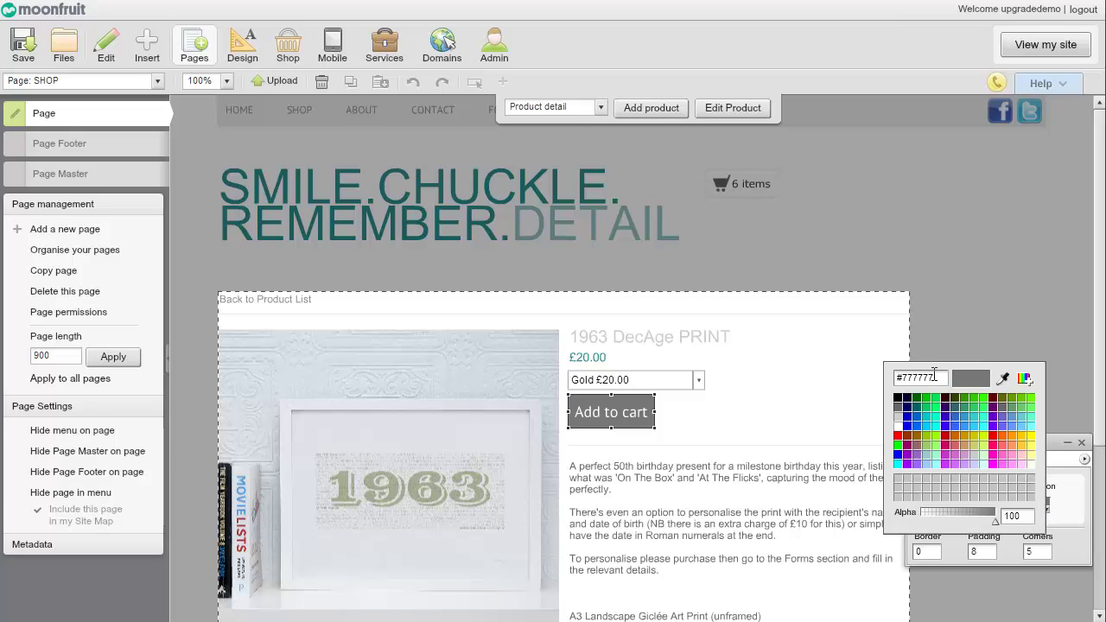
left_click_drag(935, 379, 896, 380)
key("ctrl+v")
key("Return")
left_click(931, 335)
Open the shop's Shopping cart view, saving the changes, and place "BASKET" in #92c2c2 directly after "REMEMBER." in its large title
scroll(935, 342, "down", 1)
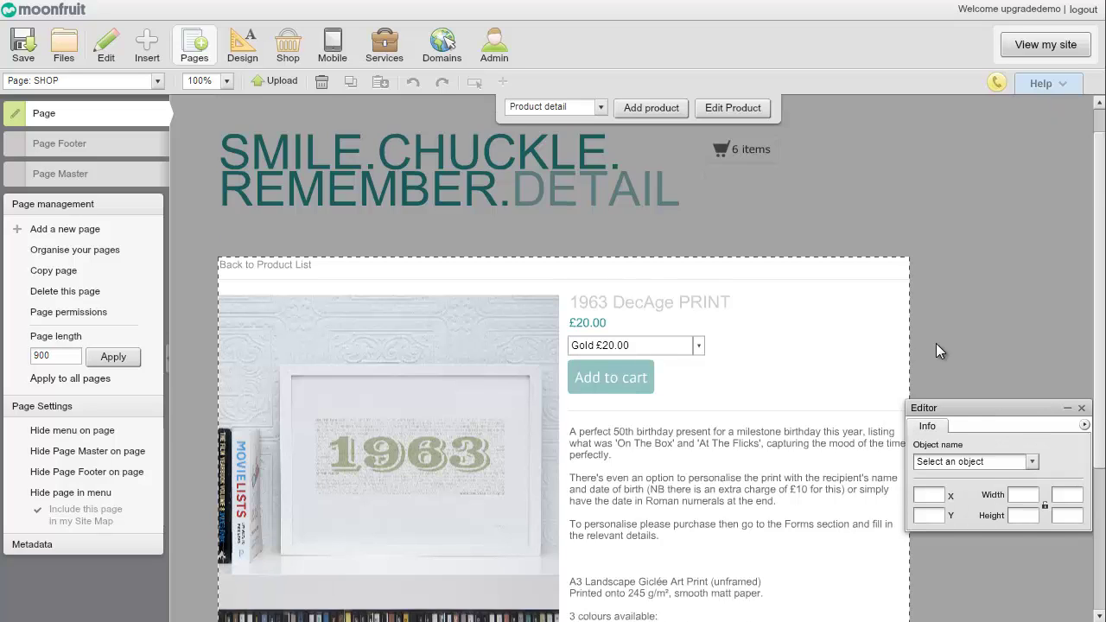
scroll(935, 343, "down", 3)
scroll(937, 343, "up", 4)
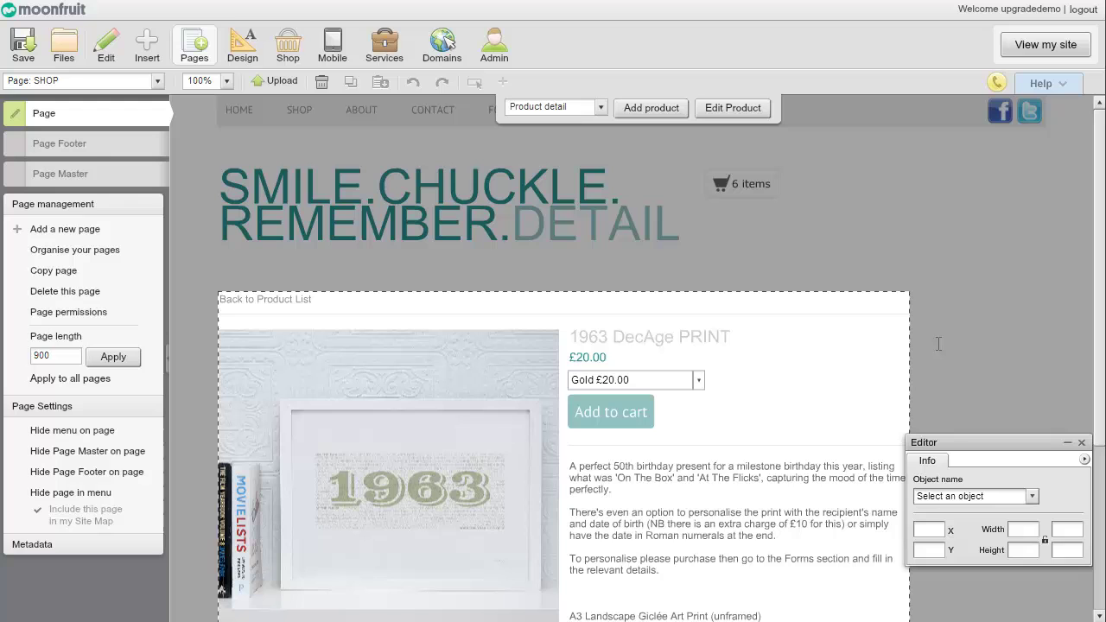
left_click(574, 112)
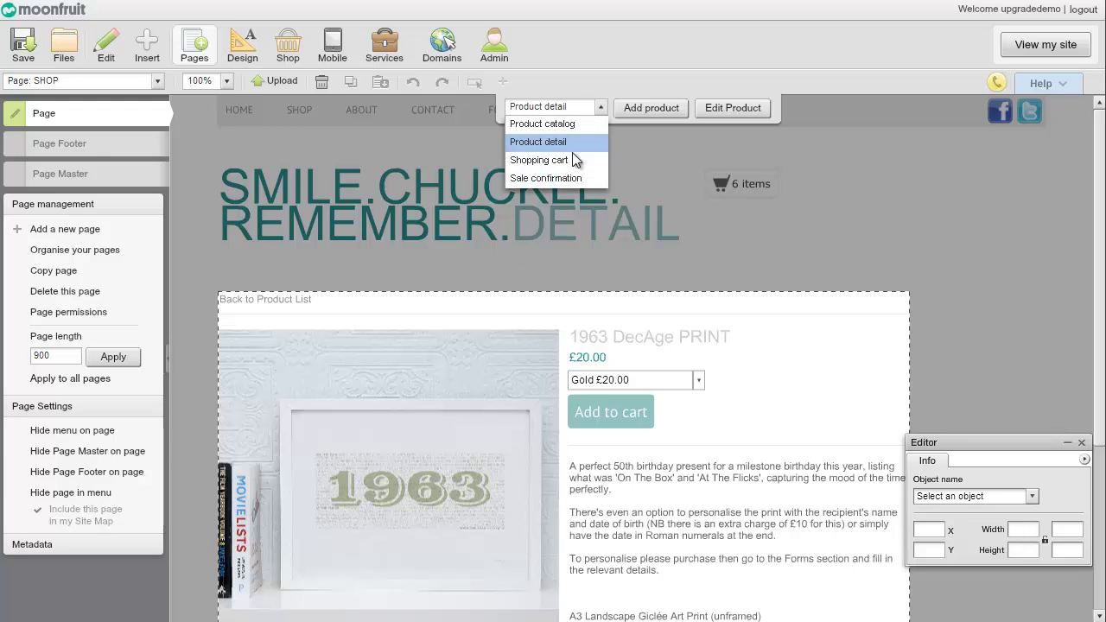
left_click(572, 158)
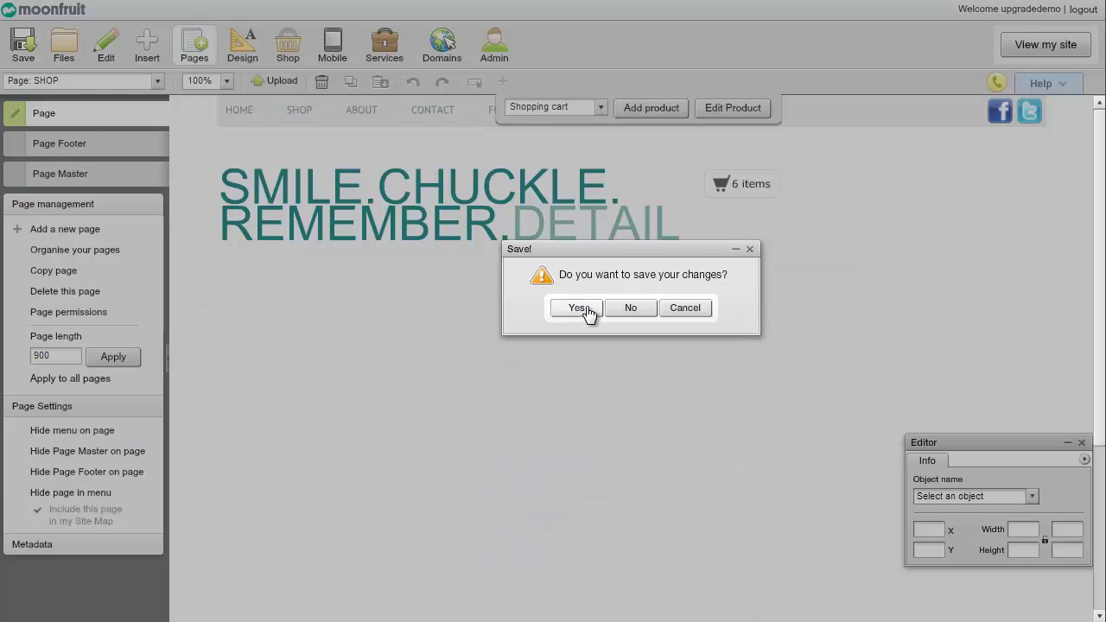
left_click(579, 308)
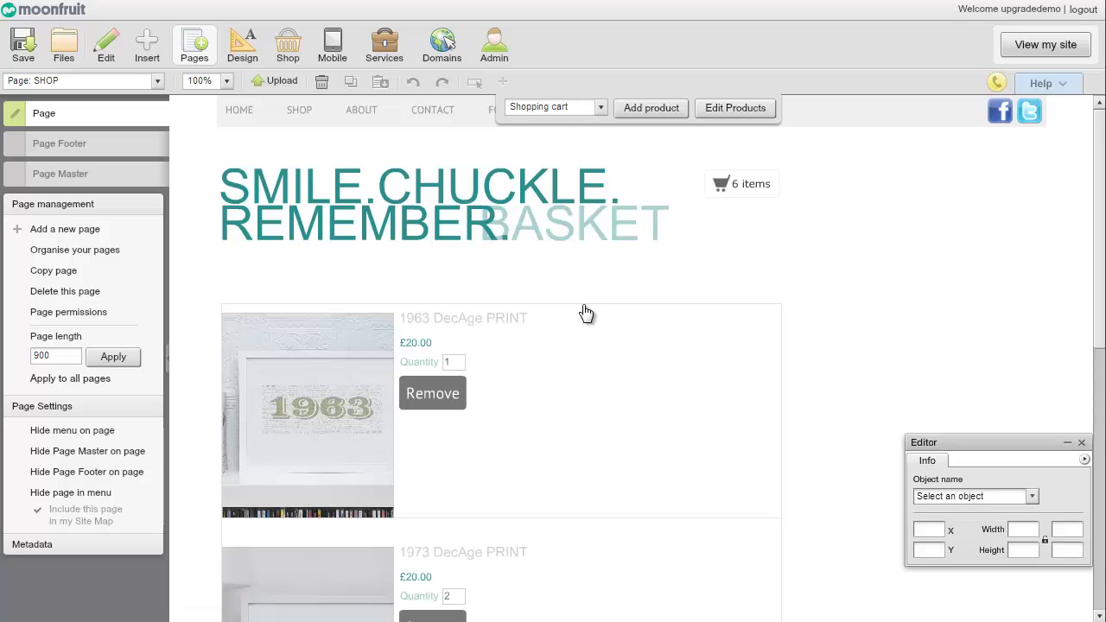
left_click(574, 278)
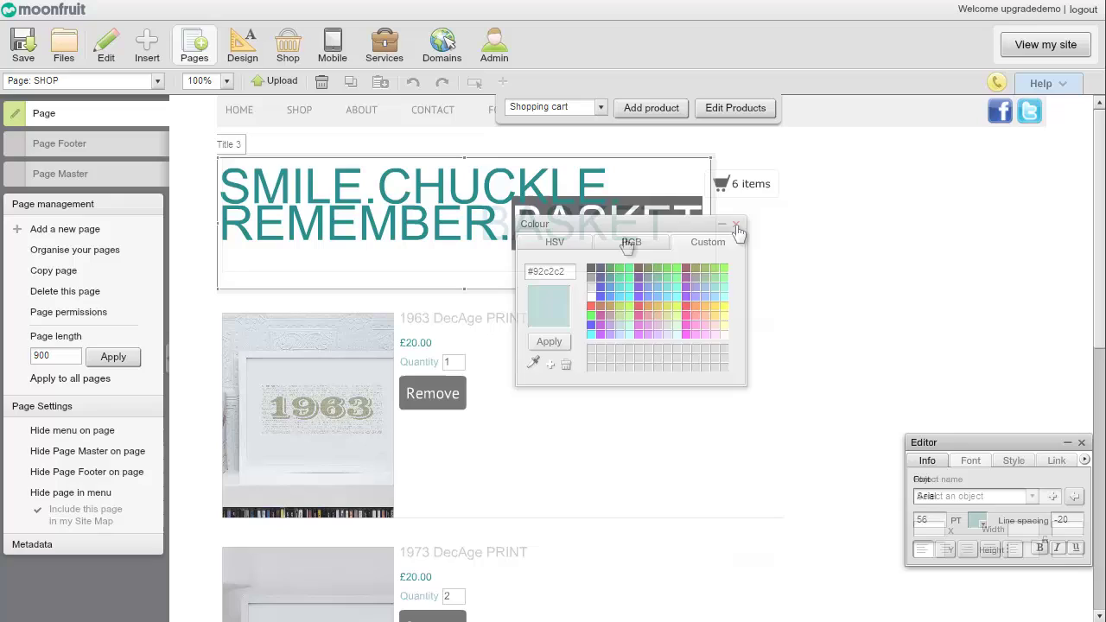
left_click(712, 323)
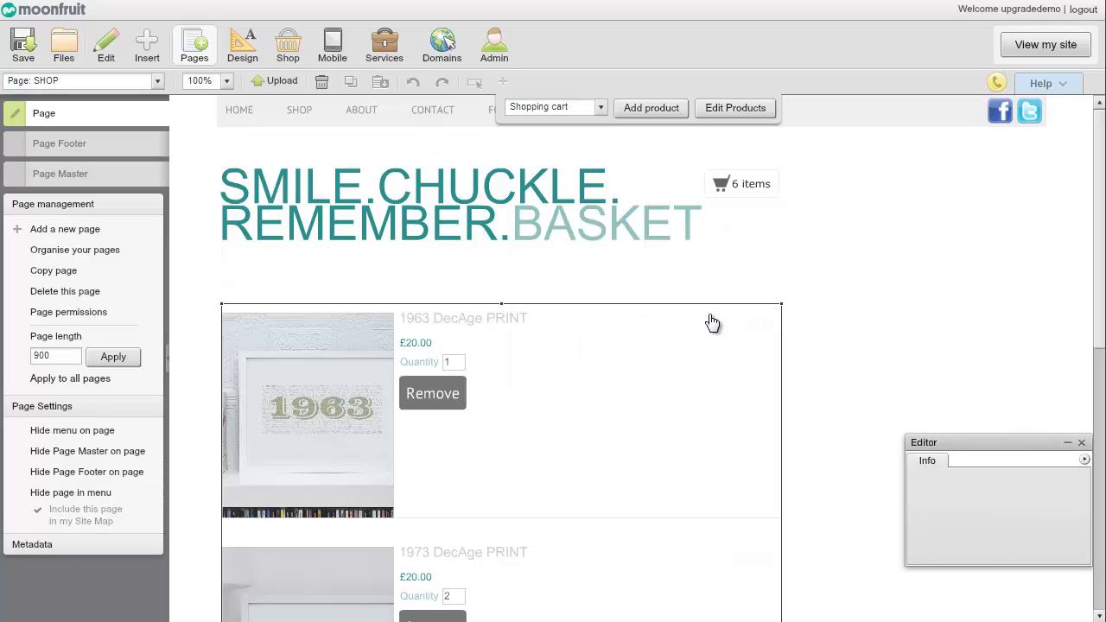
Set the Normal button colour of the shopping cart's "Remove" button to #92c2c2
left_click(444, 402)
left_click(445, 402)
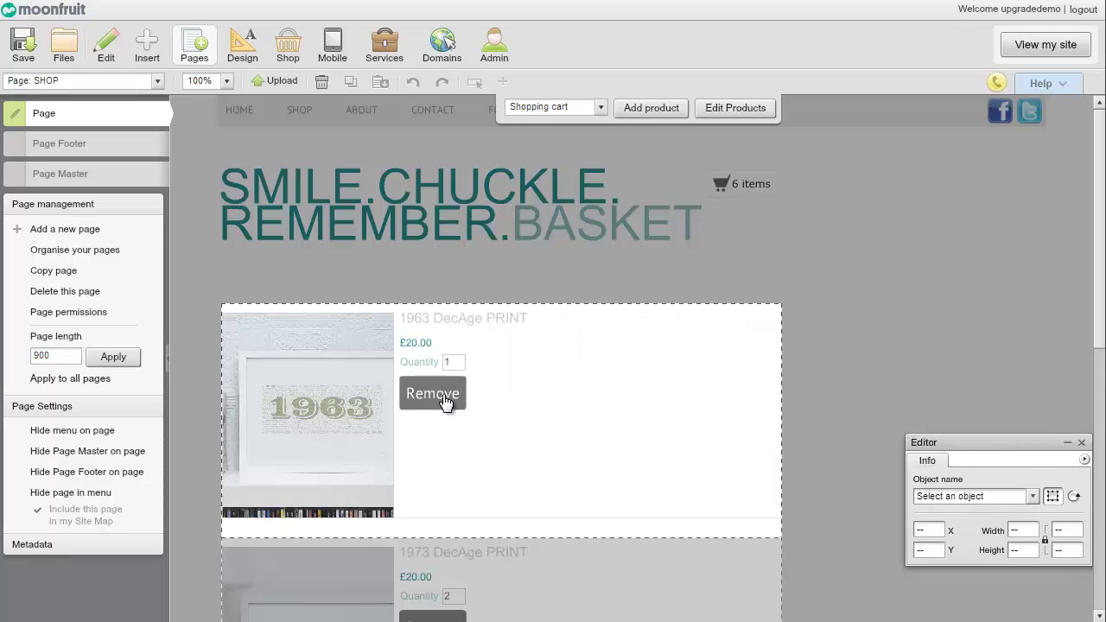
left_click(1024, 462)
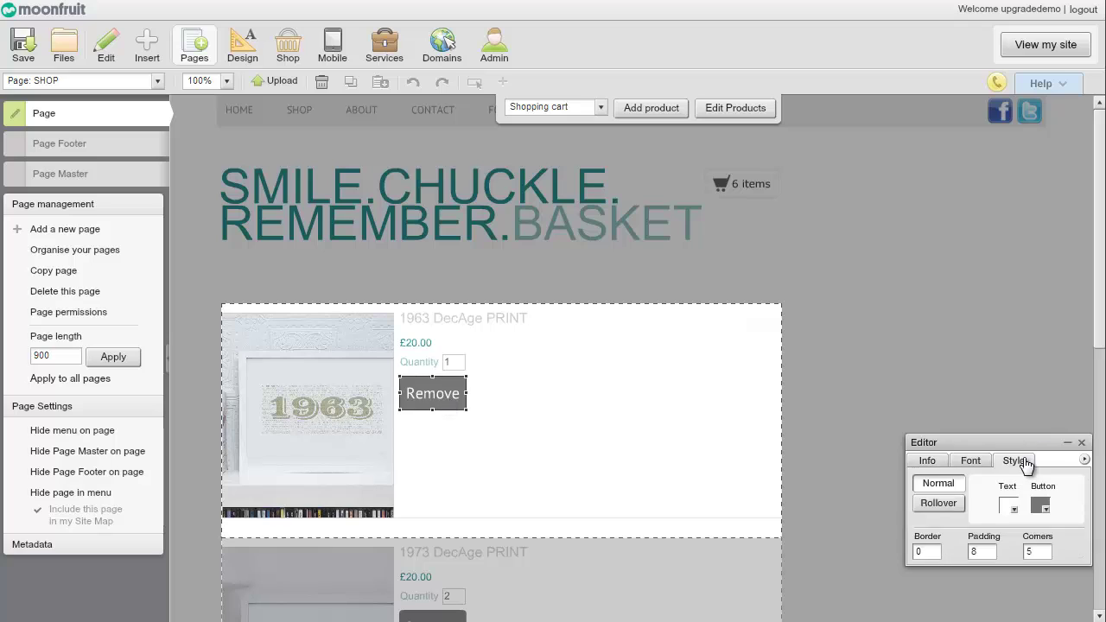
left_click(925, 512)
left_click(1040, 505)
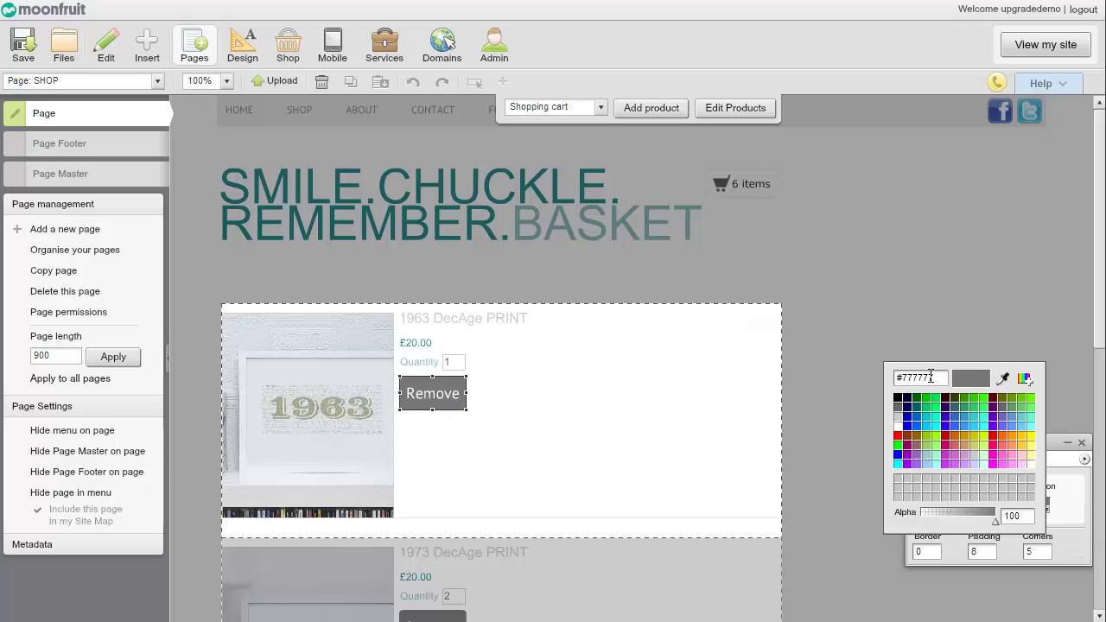
double_click(898, 378)
key("ctrl+v")
key("Return")
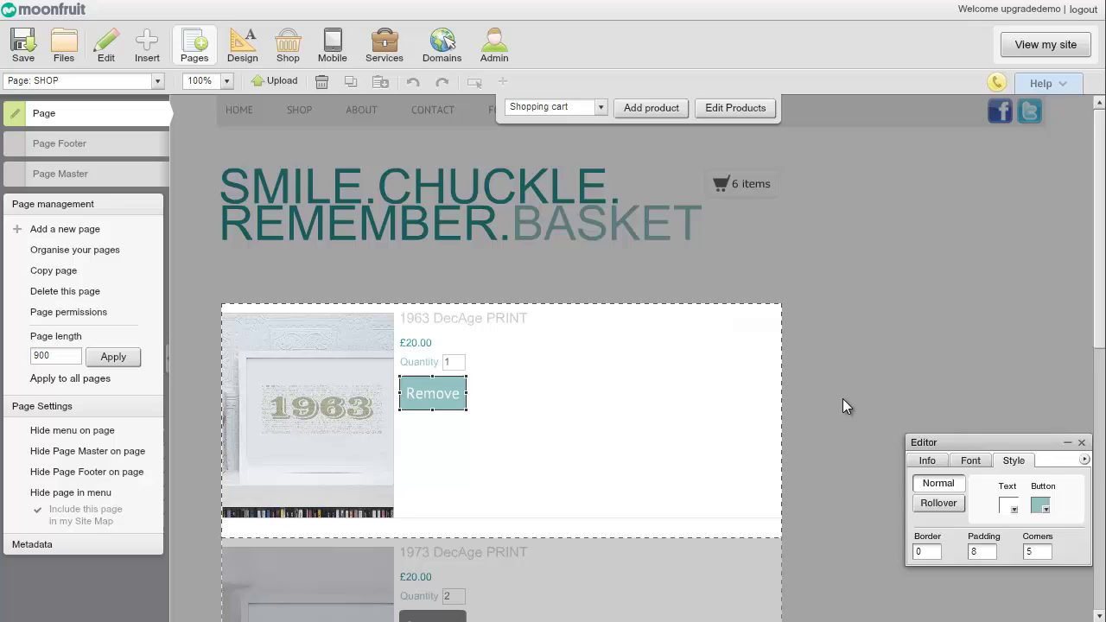
left_click(842, 401)
Set the Normal button colour of the "Continue shopping" button below the cart items to #92c2c2
scroll(843, 401, "down", 3)
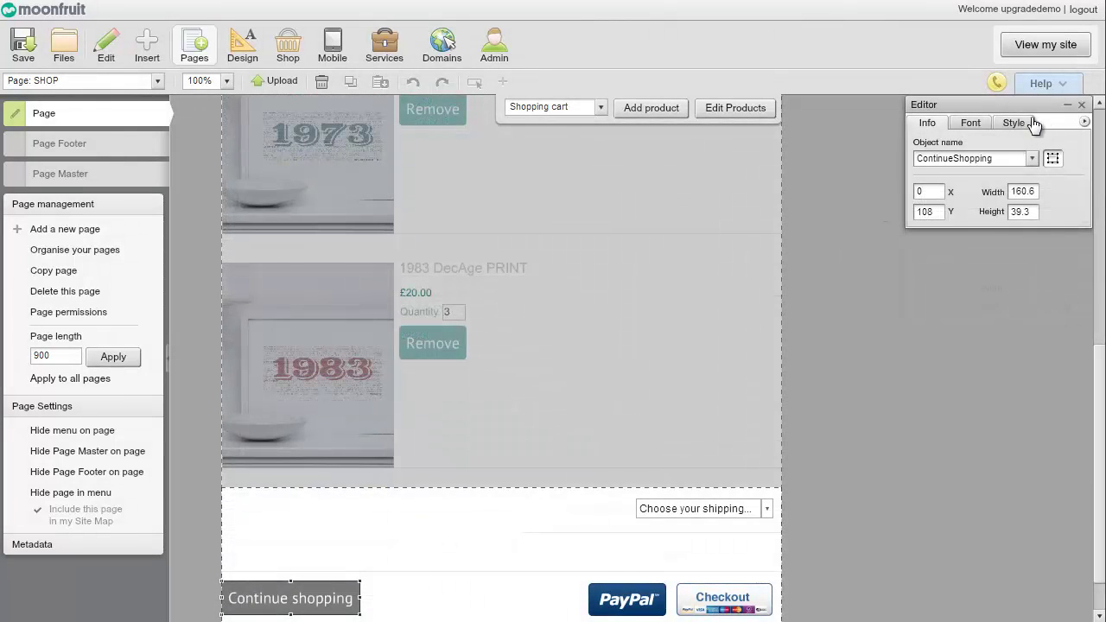
left_click(1013, 122)
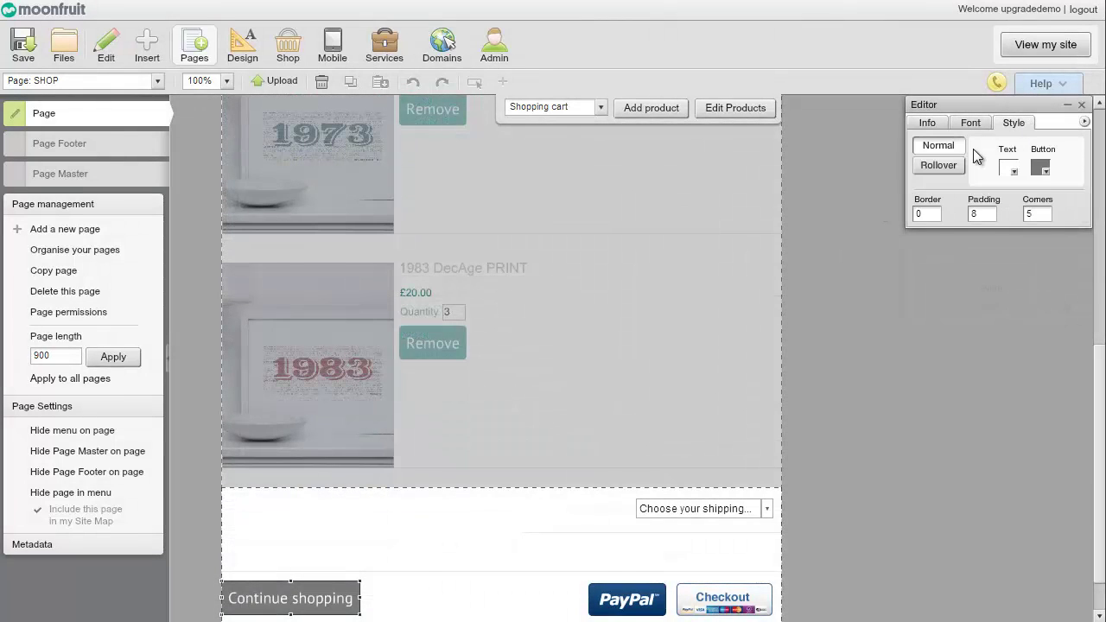
left_click(1040, 168)
left_click_drag(940, 191, 880, 191)
type("#92c2c2")
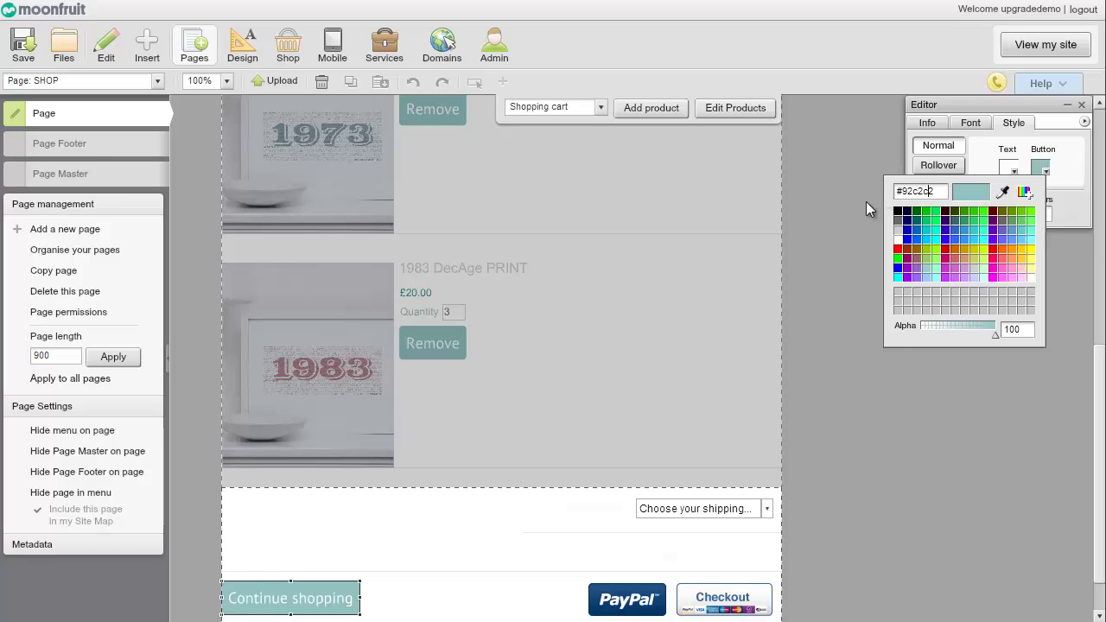
Open the shop's Sale confirmation view, saving the changes, and place "YOUR ORDER" directly after "REMEMBER." in its large title
left_click(835, 227)
left_click_drag(1099, 437, 1096, 119)
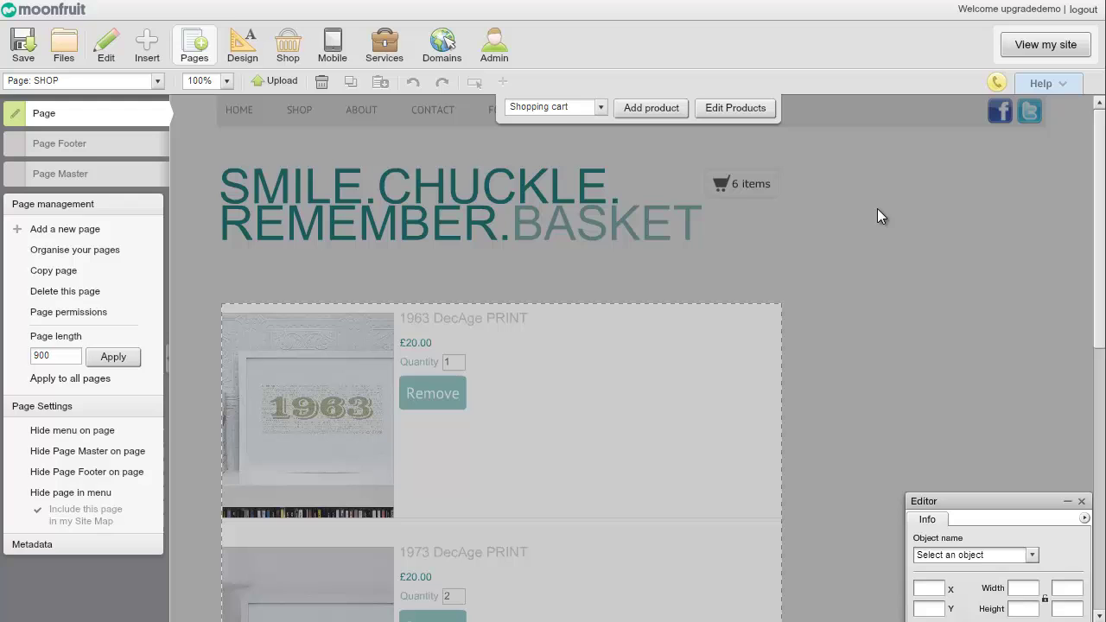
left_click(587, 115)
left_click(556, 175)
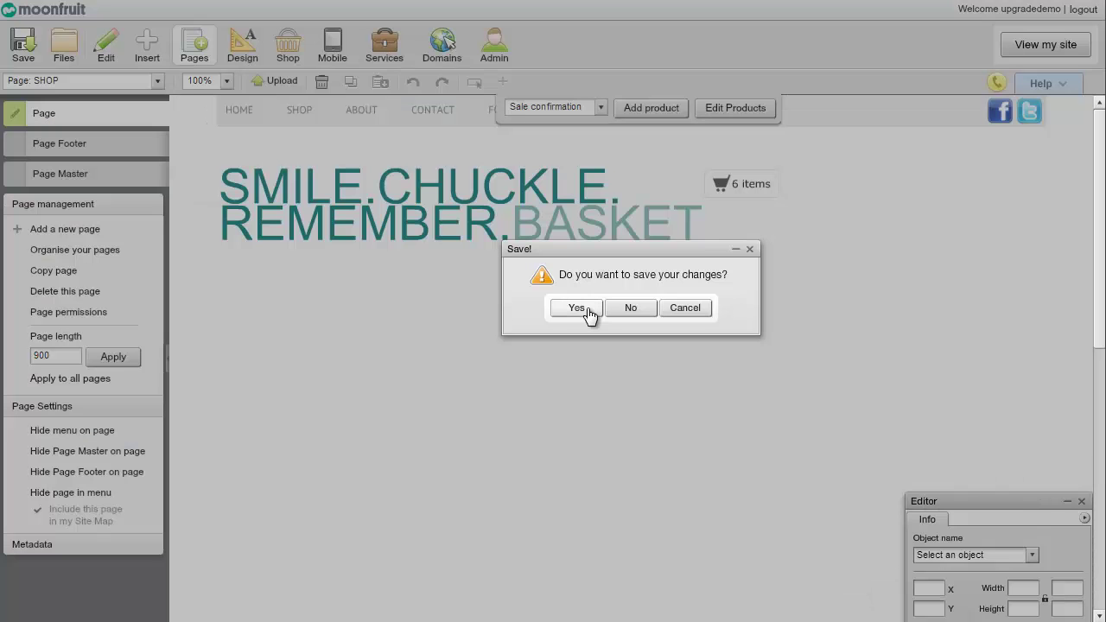
left_click(577, 307)
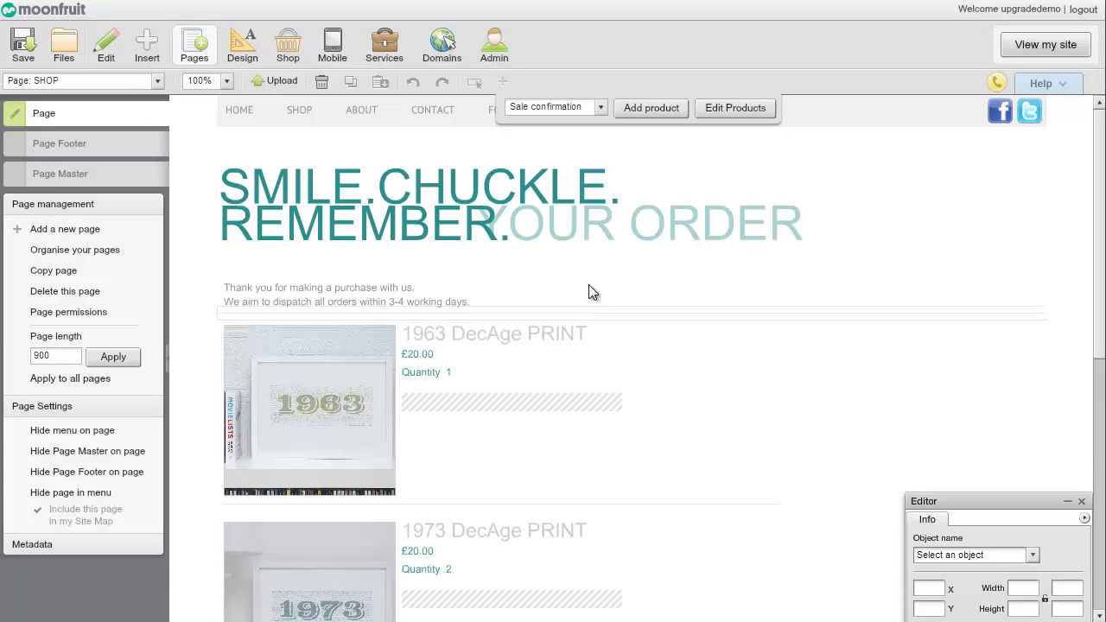
left_click(587, 238)
left_click(785, 279)
Set the Normal button colour of the sale confirmation's "Continue shopping" button to #92c2c2
scroll(788, 352, "down", 3)
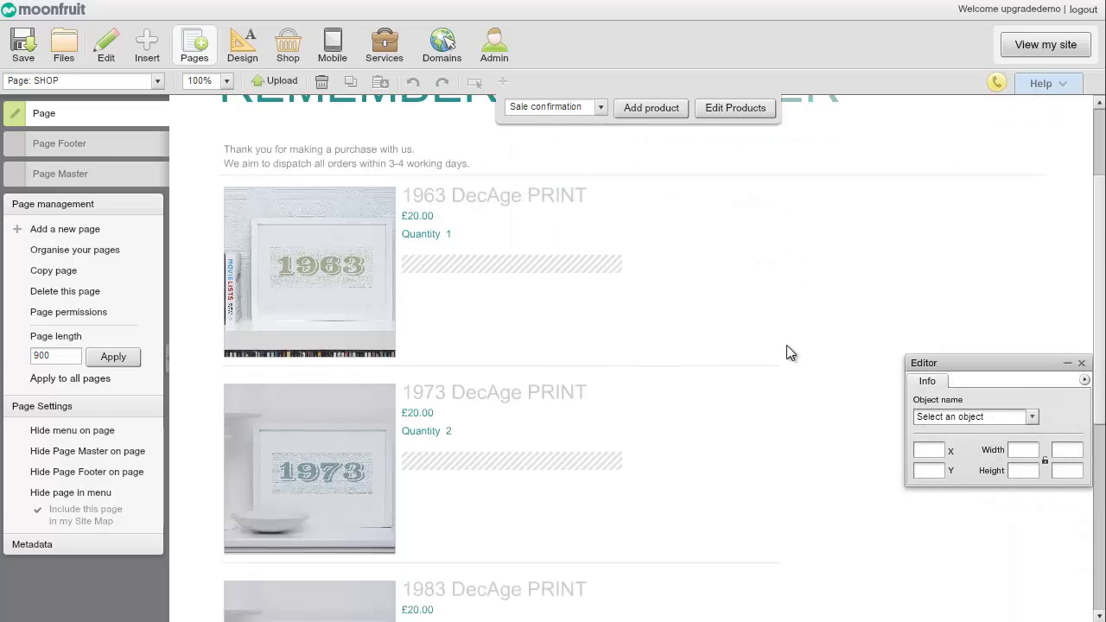
scroll(787, 353, "down", 5)
left_click(691, 531)
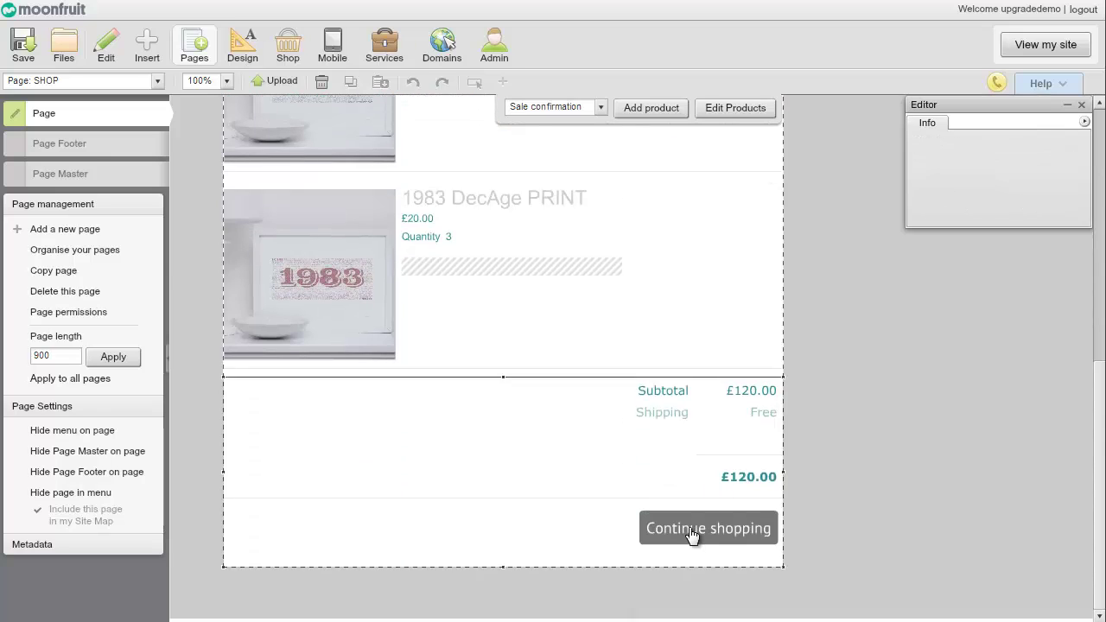
left_click(691, 533)
left_click(1013, 123)
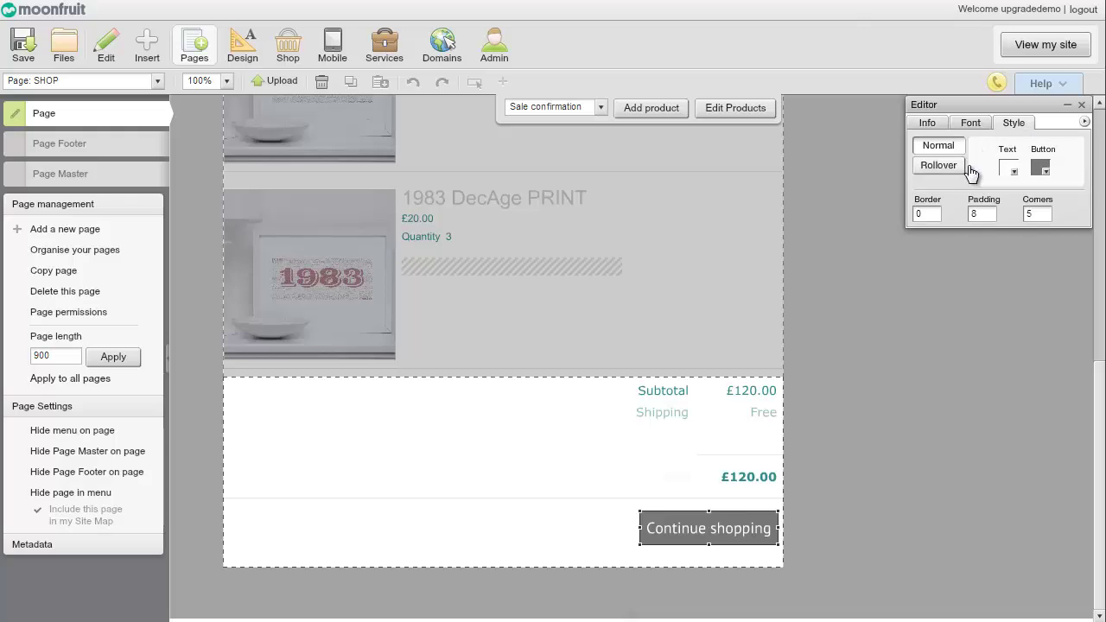
left_click(1041, 169)
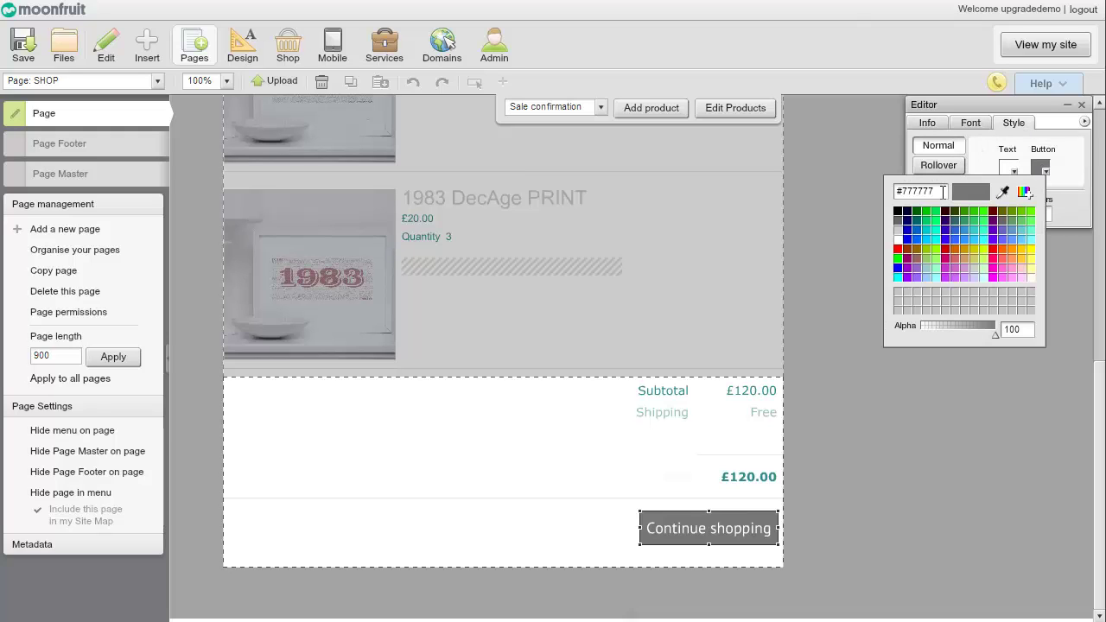
key("Return")
left_click(864, 201)
scroll(864, 201, "up", 1)
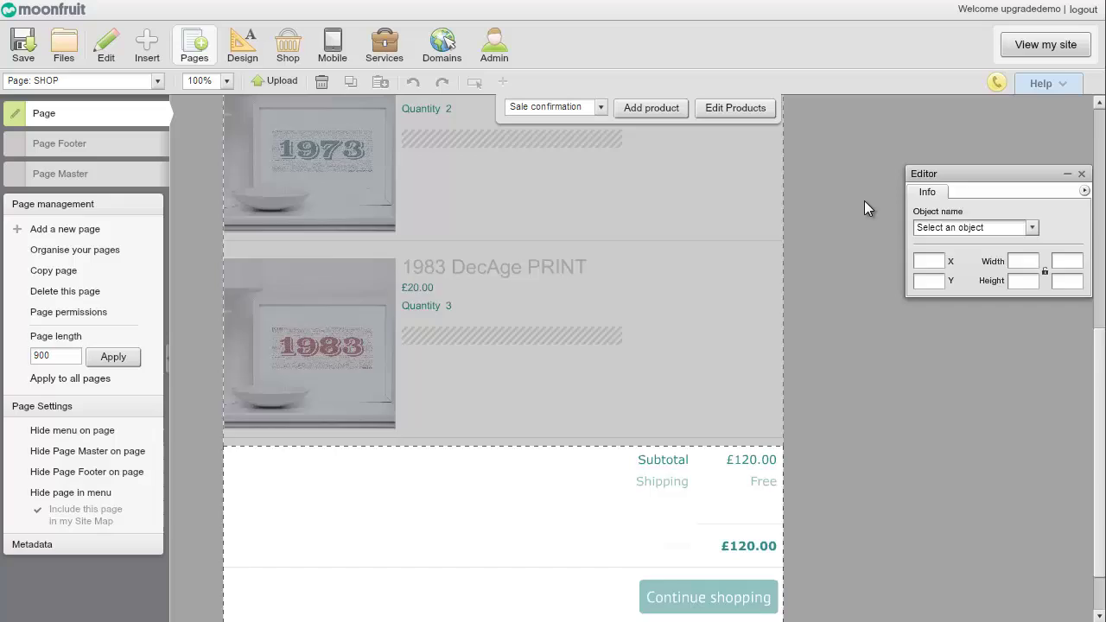
On the CONTACT page, place "CONTACT" directly after "REMEMBER." in the large title
scroll(863, 200, "up", 5)
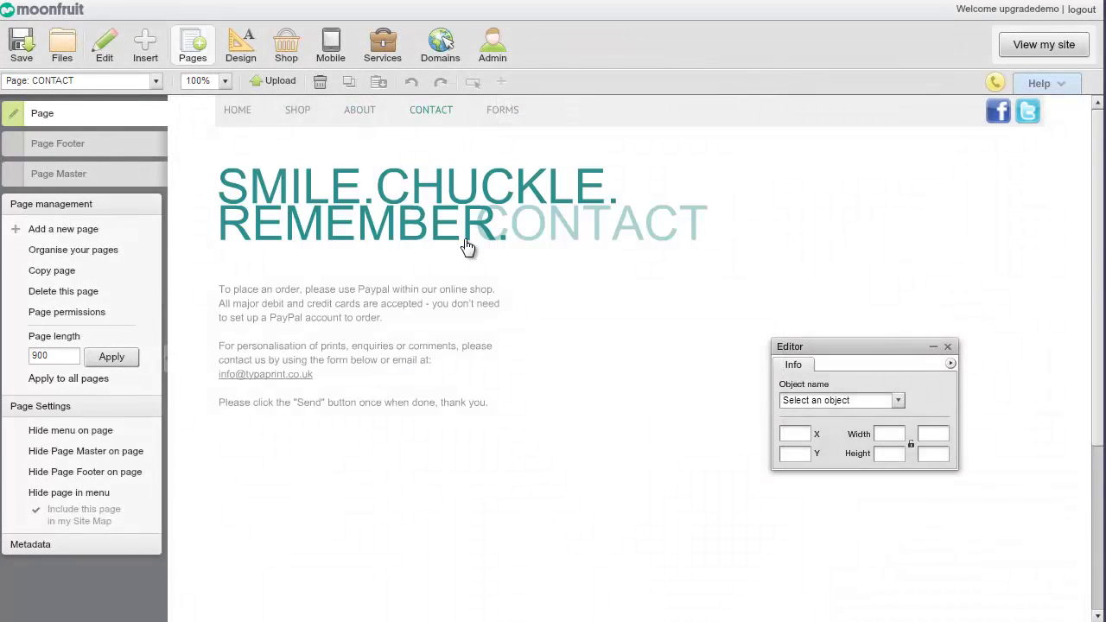
left_click(536, 233)
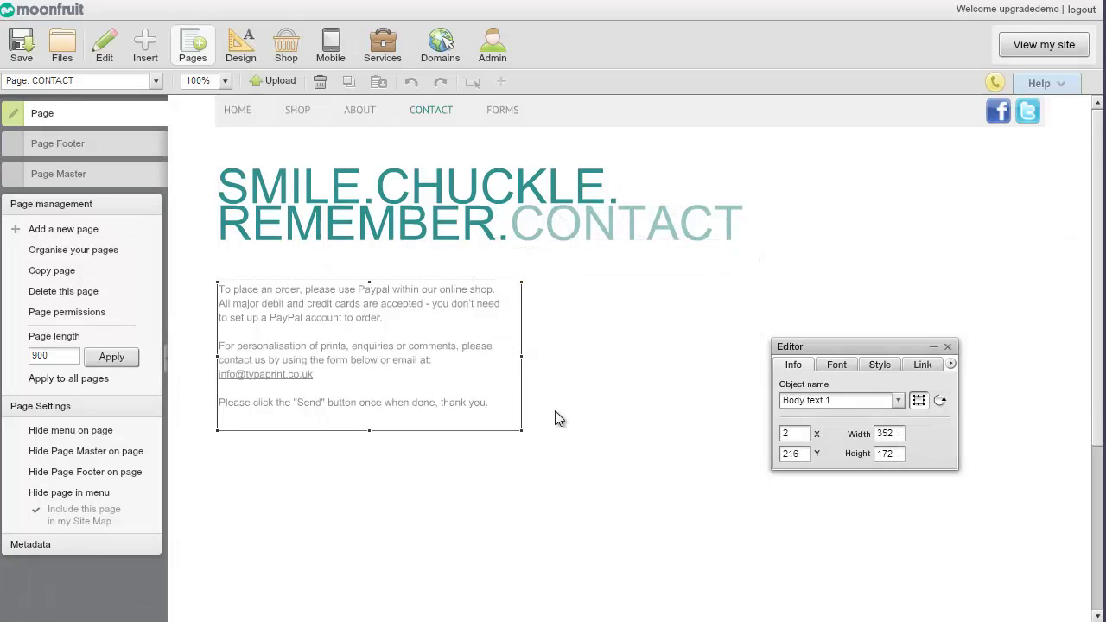
left_click(405, 471)
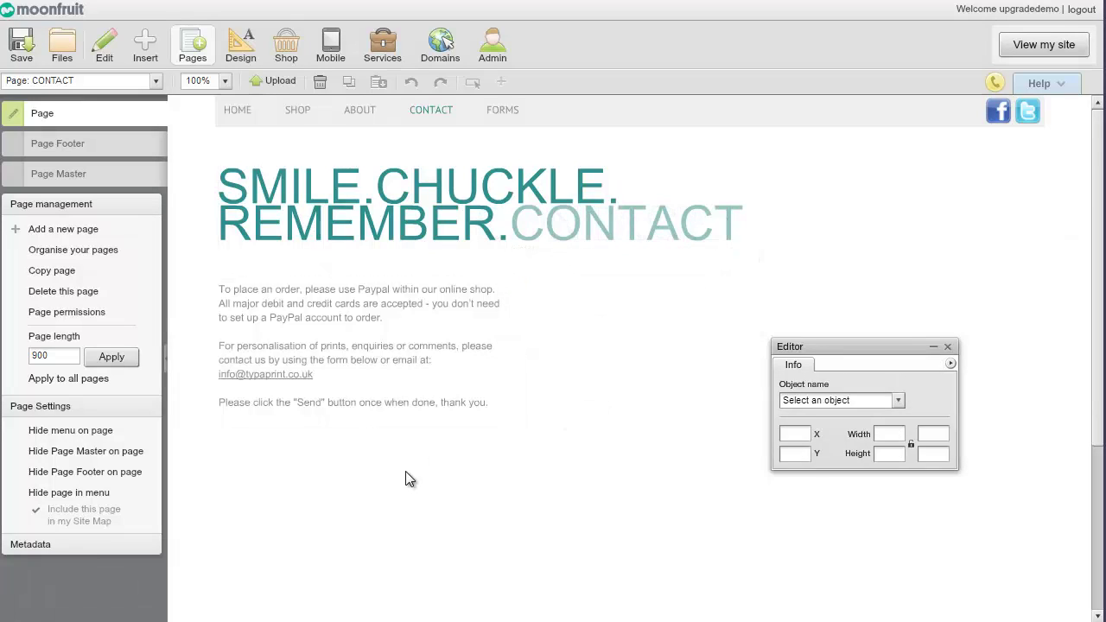
Insert an HTML snippet below the contact text, aligned with it and sized about 506 wide by 510 high
scroll(405, 471, "down", 3)
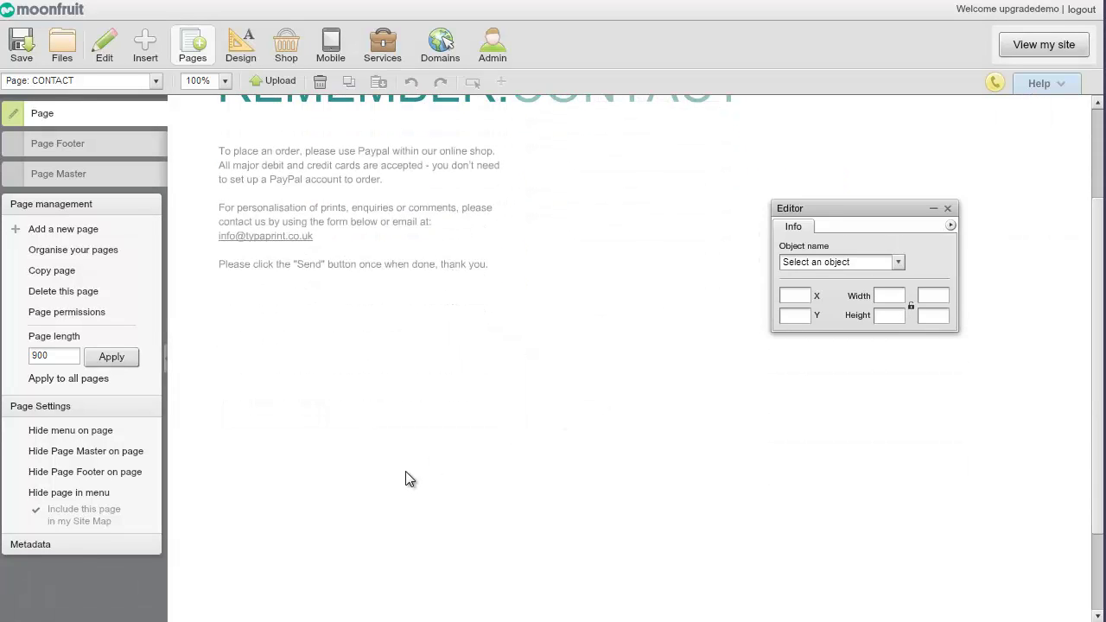
left_click(145, 43)
left_click_drag(71, 304, 331, 424)
left_click_drag(446, 517, 661, 585)
scroll(723, 507, "down", 1)
scroll(723, 508, "down", 1)
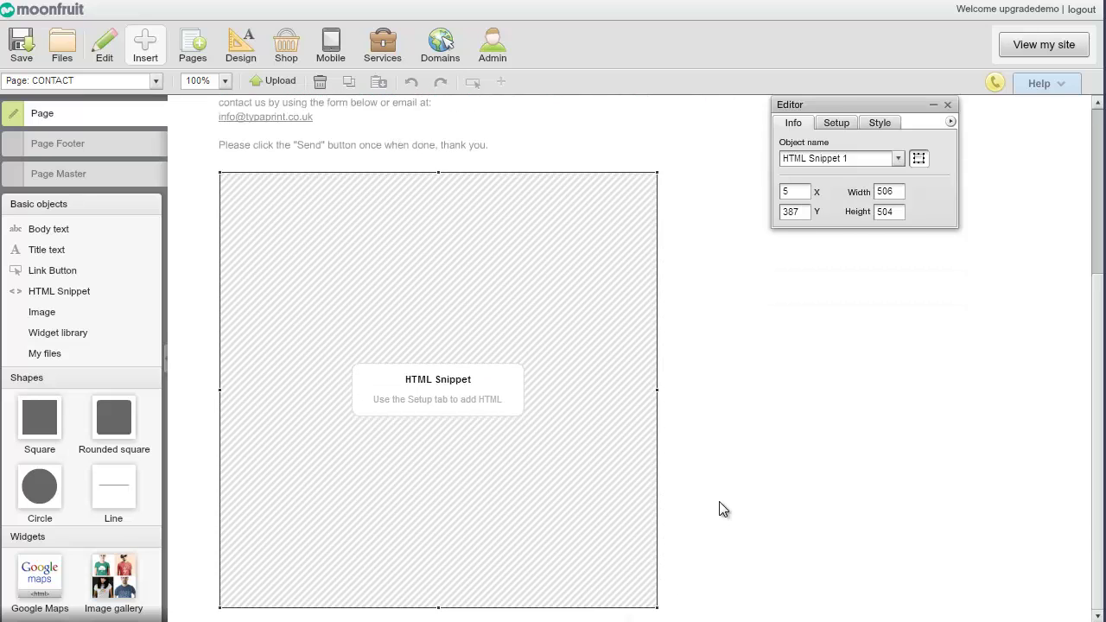
scroll(723, 508, "up", 1)
scroll(719, 502, "down", 1)
left_click_drag(439, 612, 439, 617)
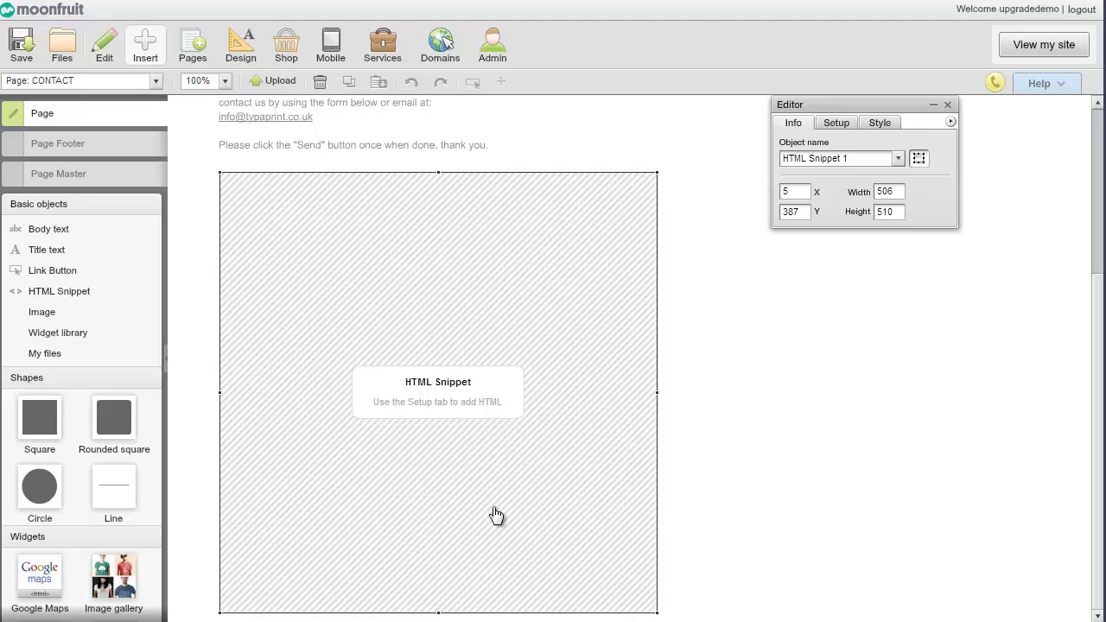
Copy the JavaScript embed code of the Contact us form from Wufoo and apply it to the CONTACT page's HTML snippet
left_click(836, 123)
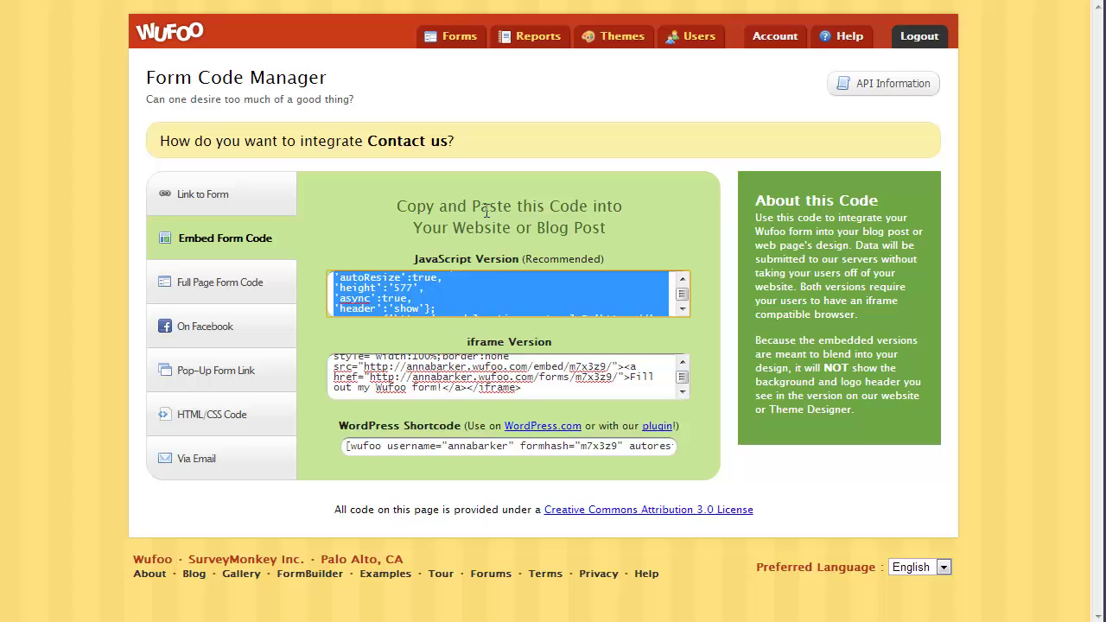
left_click(669, 307)
scroll(669, 294, "up", 10)
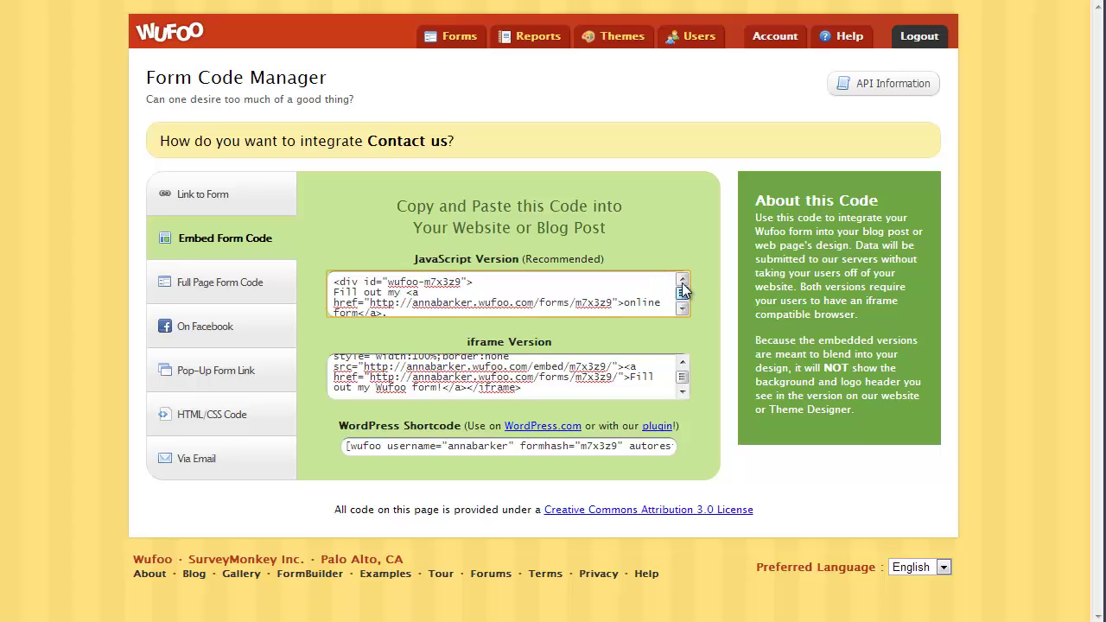
left_click_drag(333, 284, 579, 305)
right_click(411, 289)
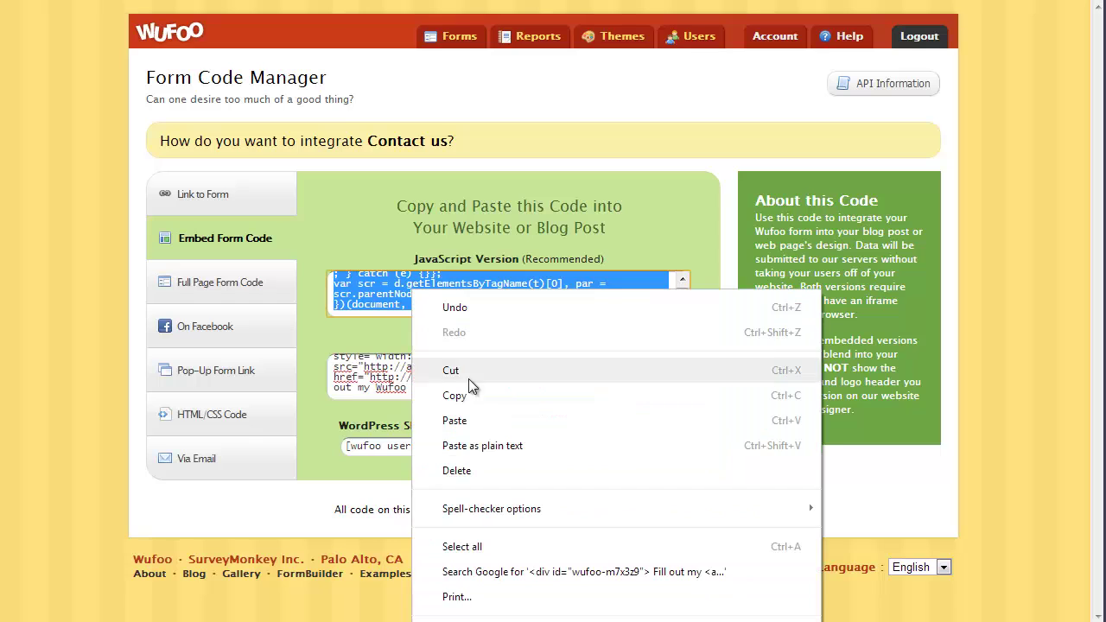
left_click(471, 395)
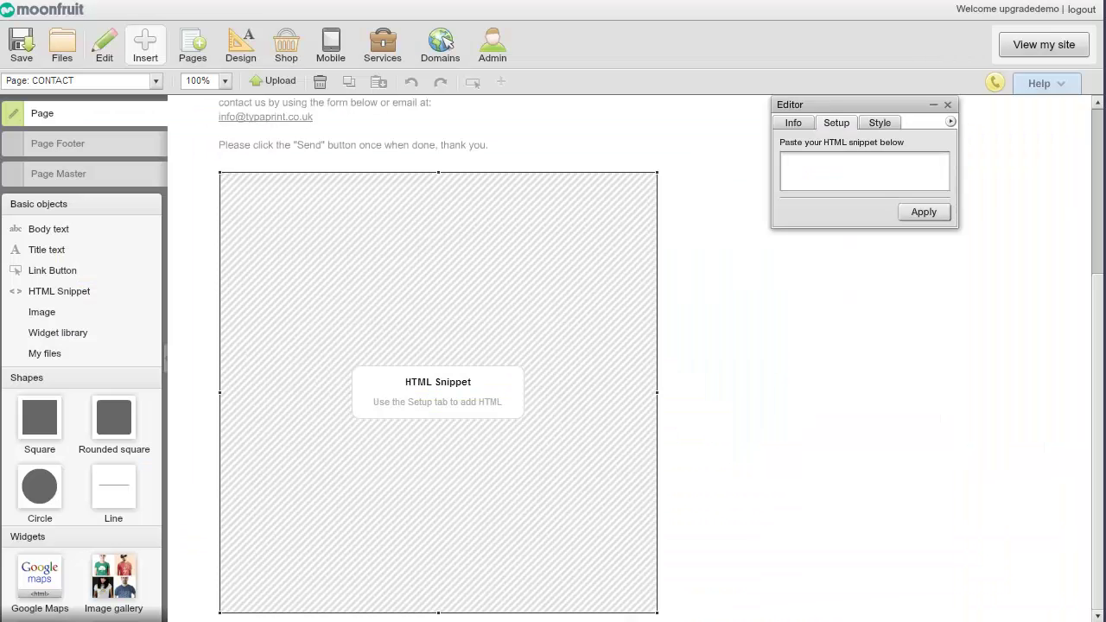
key("ctrl+v")
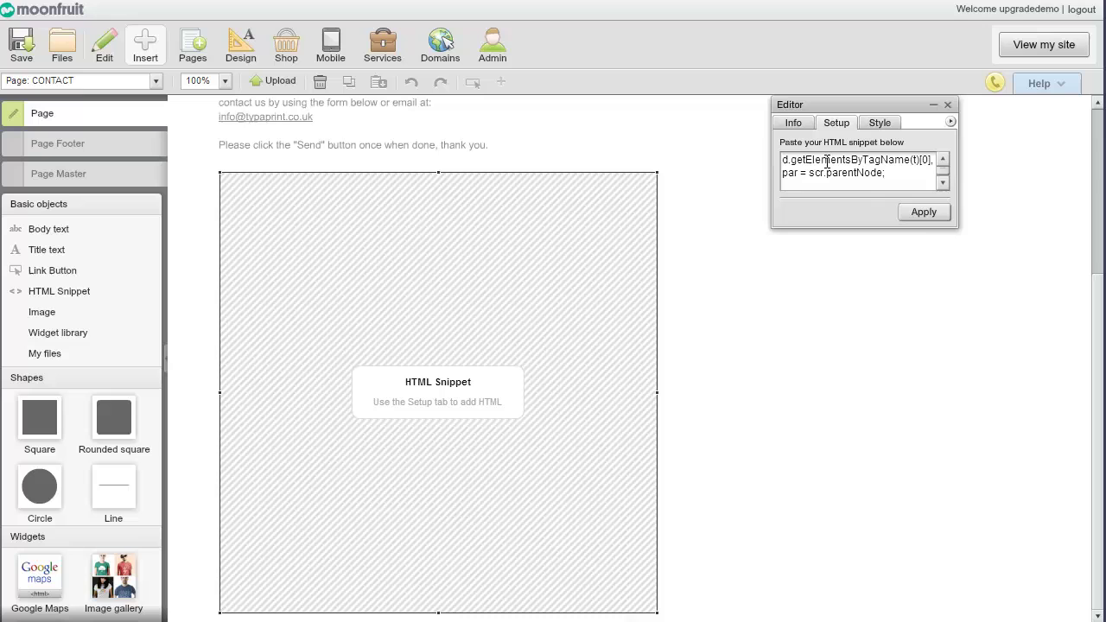
left_click(914, 216)
Change "Send" to "Submit" in the contact text and preview the site, saving the changes
scroll(748, 353, "up", 5)
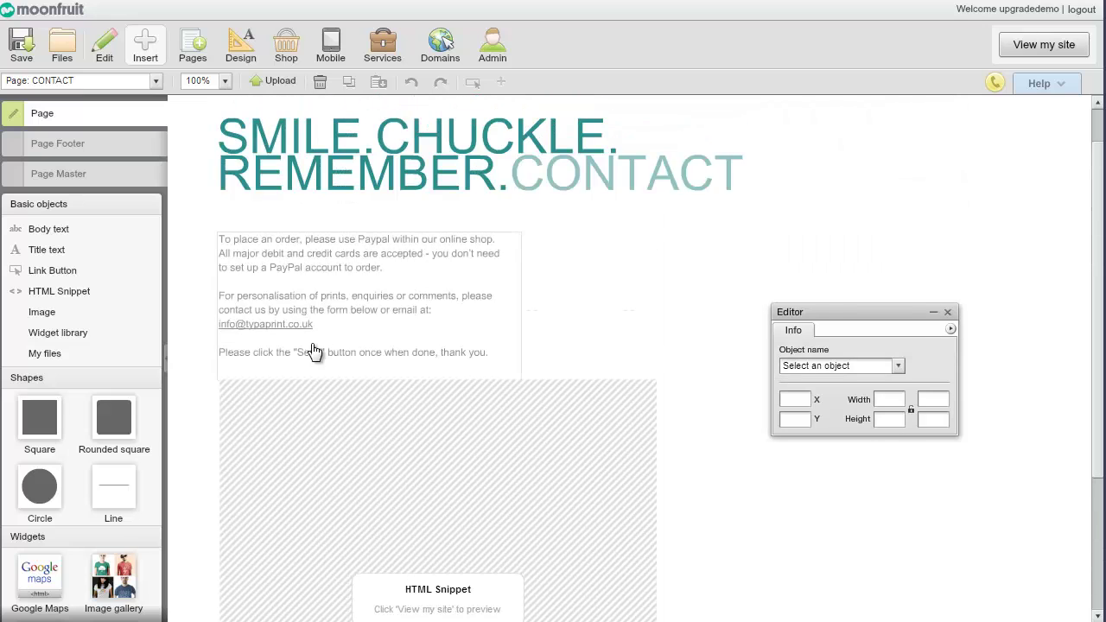
left_click(310, 350)
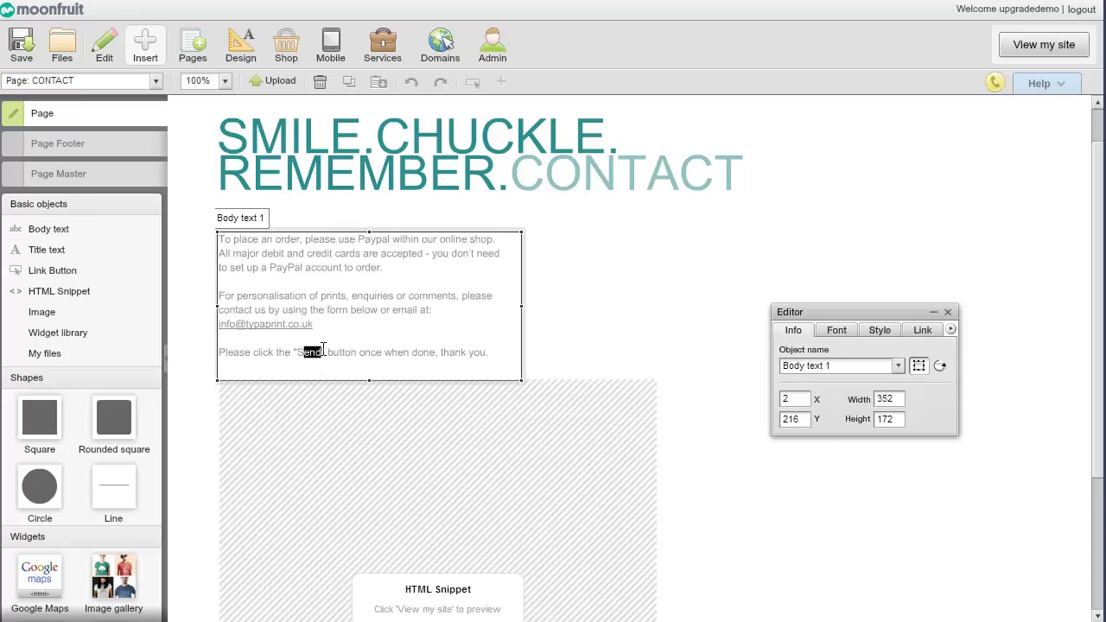
type("ubmit")
left_click(590, 338)
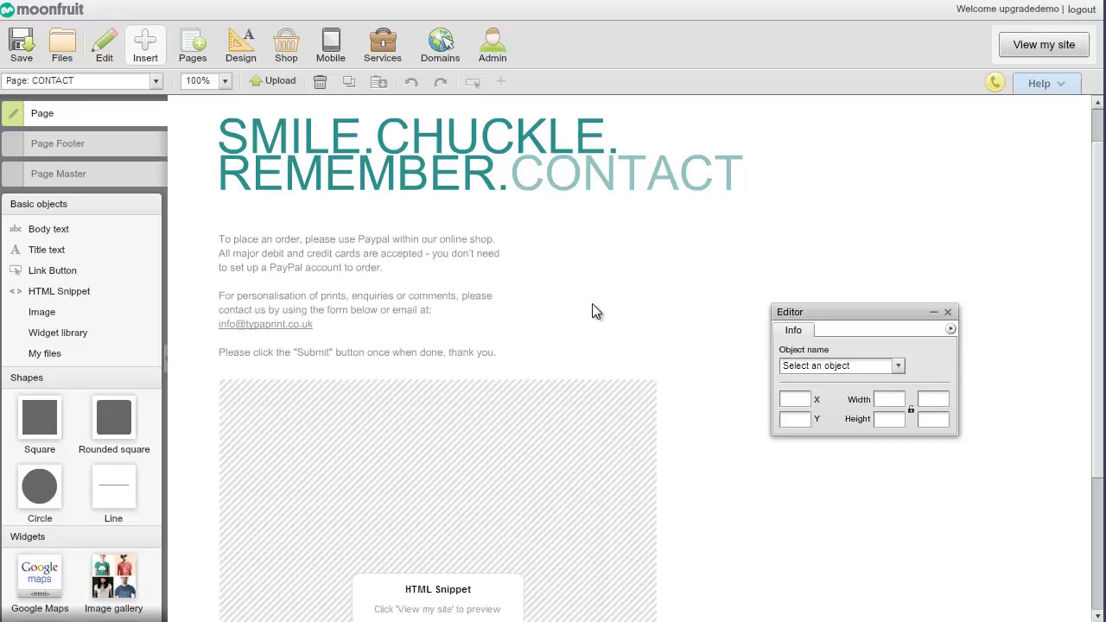
left_click(1033, 59)
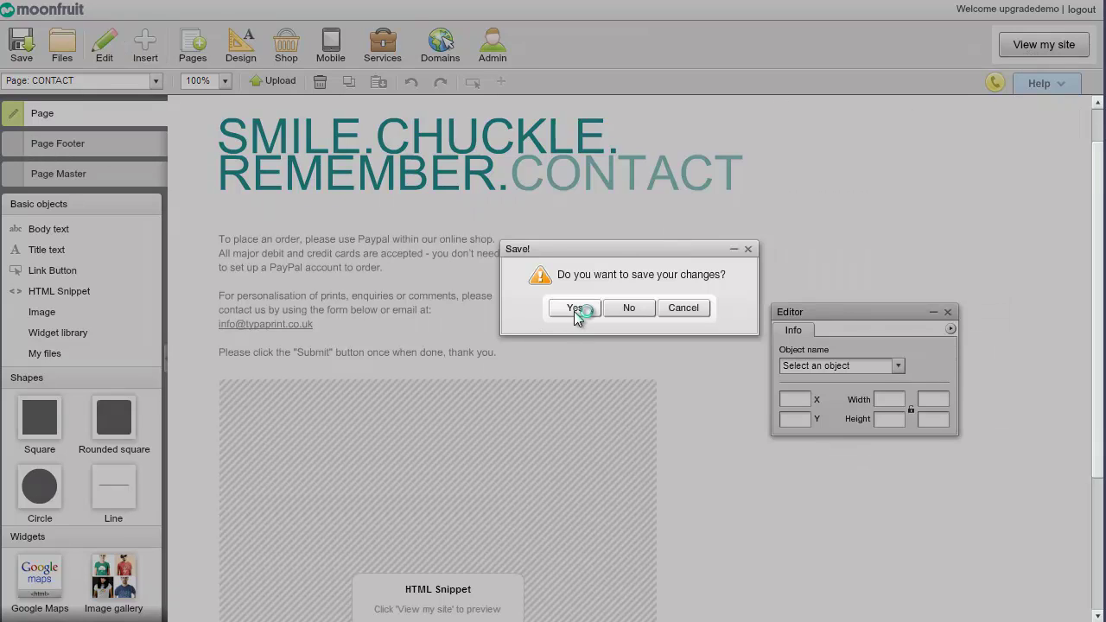
left_click(575, 317)
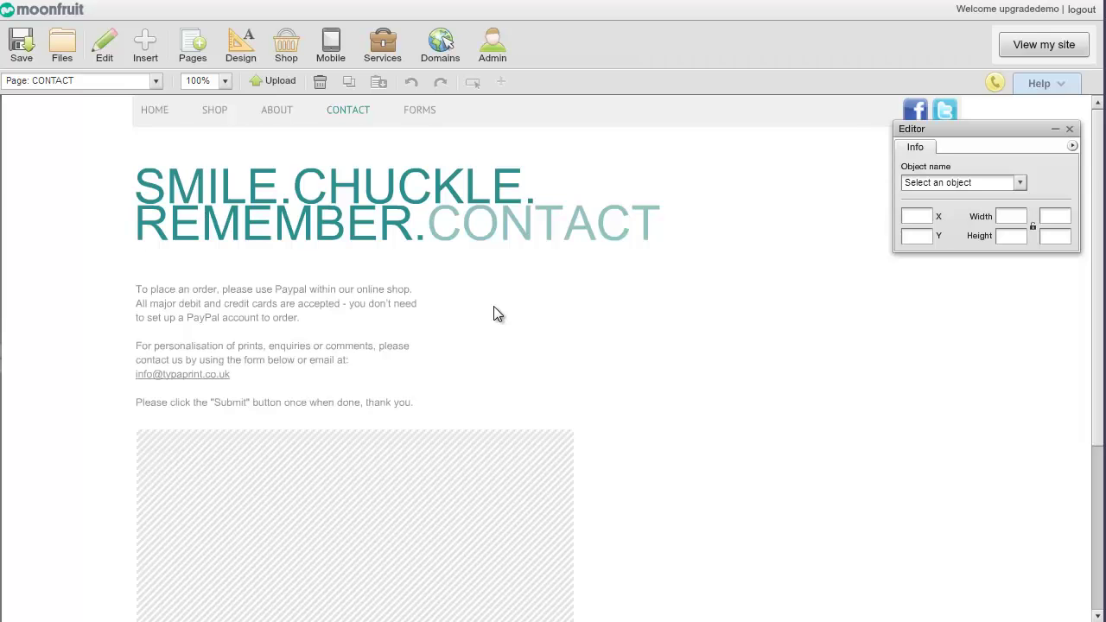
On the FORMS page, place "FORMS" directly after "REMEMBER." in the large title, and preview the site
left_click(422, 112)
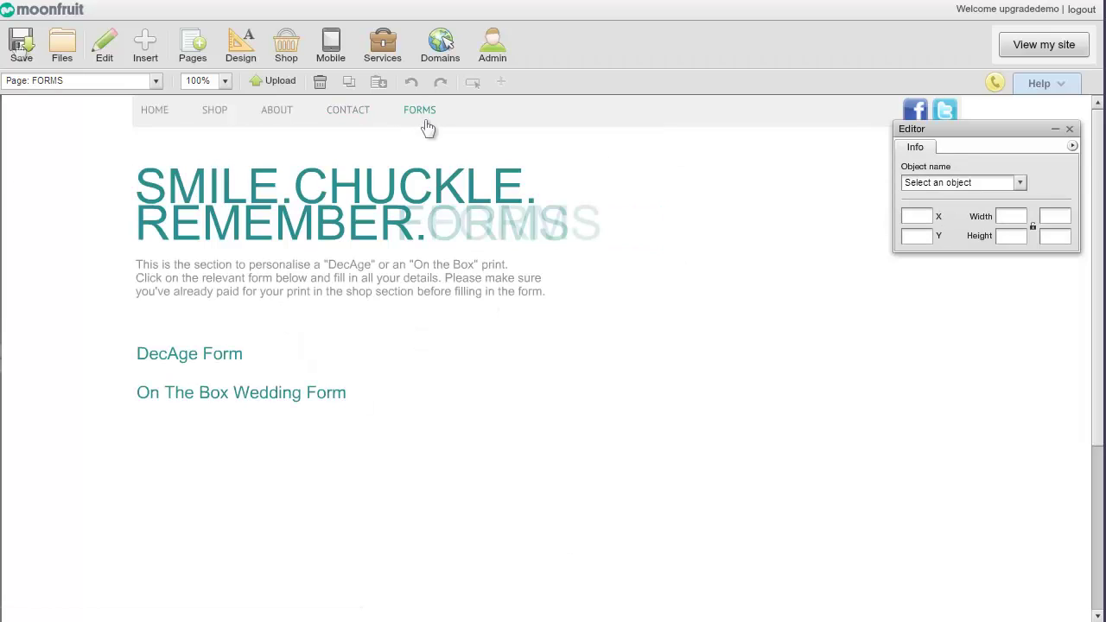
left_click(1018, 55)
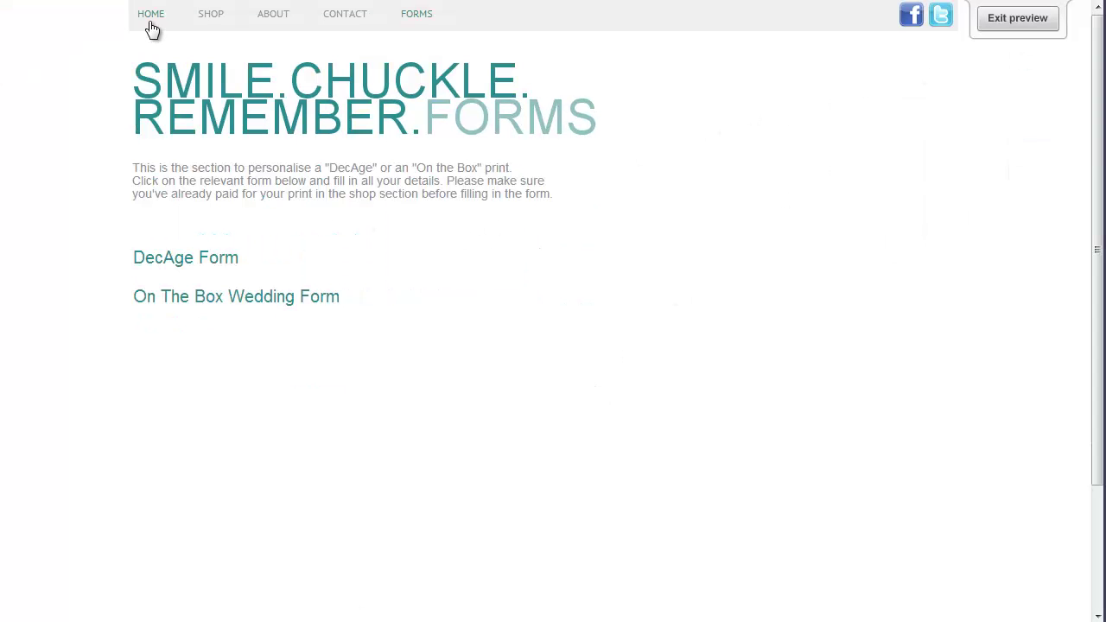
Check the HOME page, the SHOP product list and the "VIDEO KILLED..." product detail in the preview
left_click(150, 21)
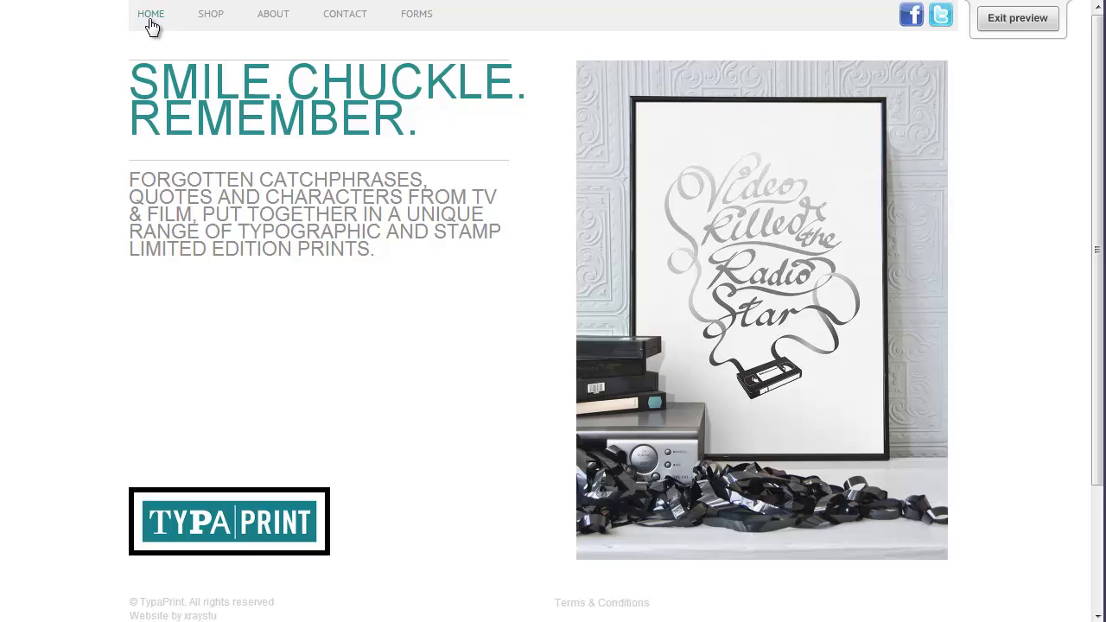
left_click(210, 19)
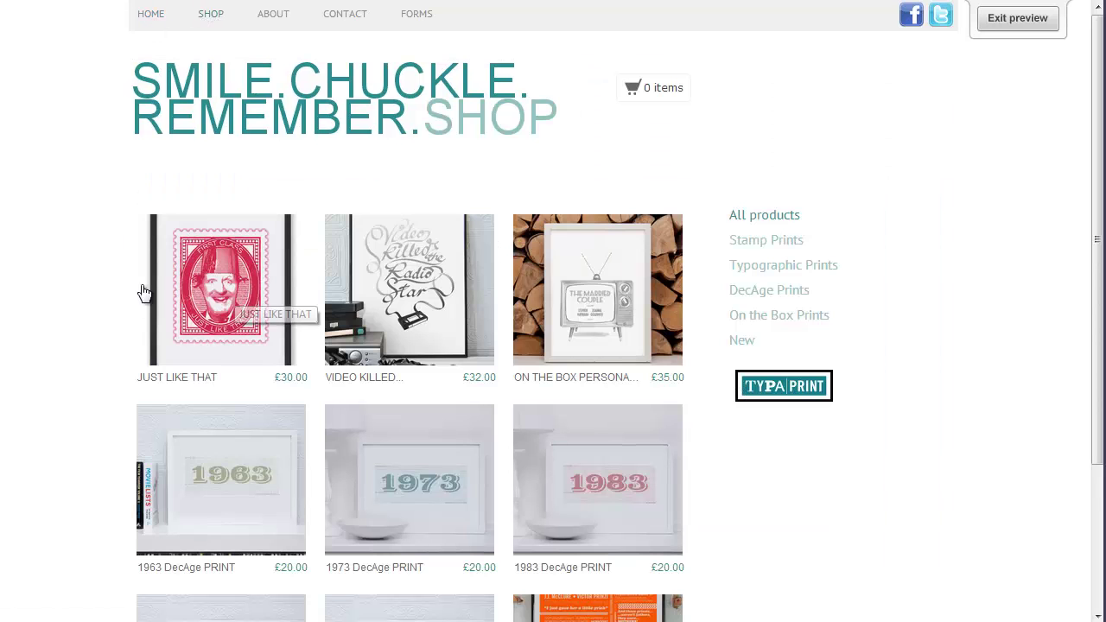
scroll(1095, 126, "down", 1)
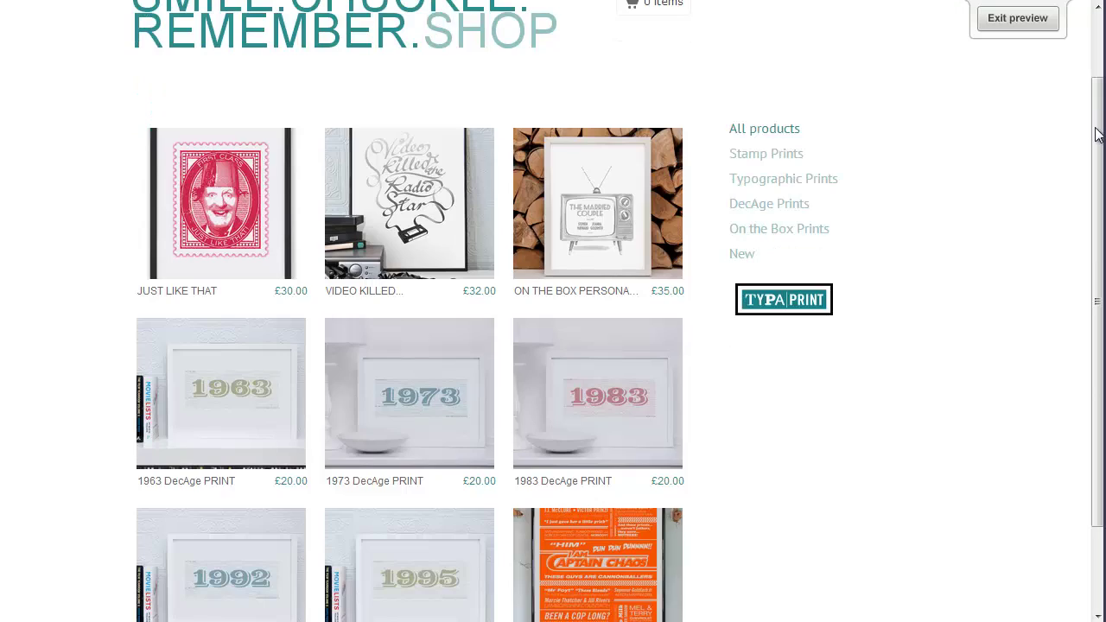
scroll(1097, 133, "down", 1)
left_click_drag(1092, 245, 1079, 81)
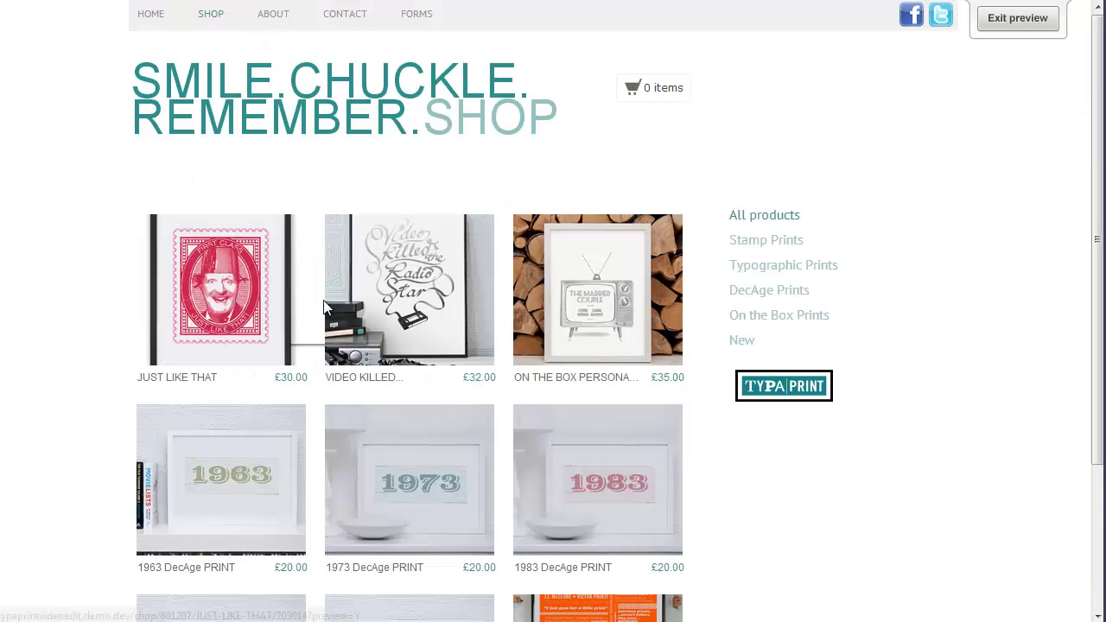
left_click(434, 290)
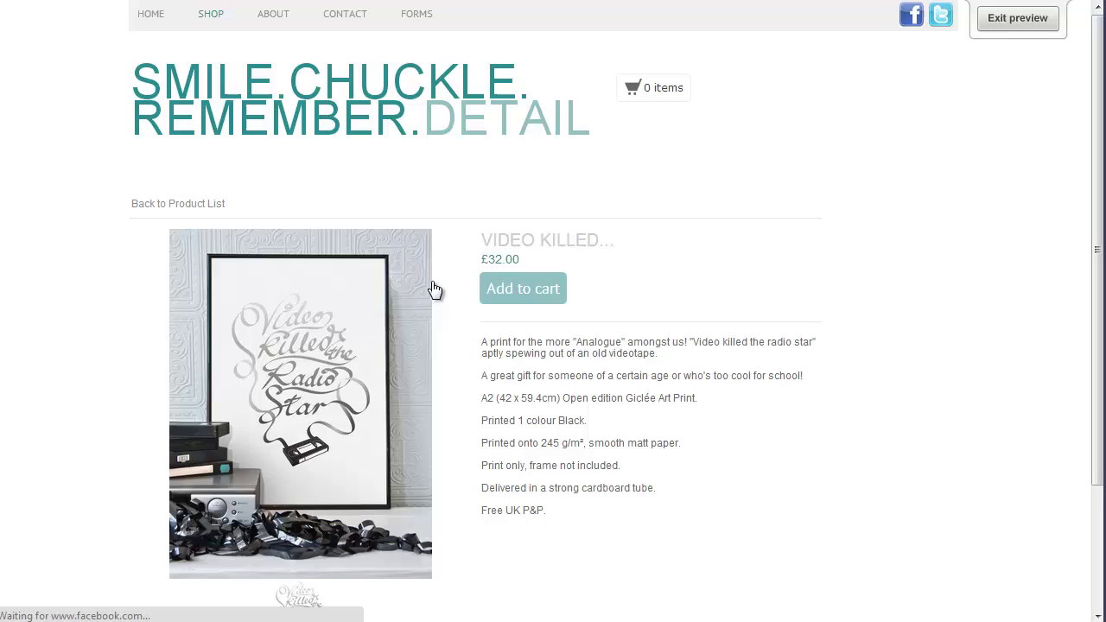
mouse_move(1086, 130)
left_mouse_down()
mouse_move(1092, 256)
mouse_move(1093, 111)
left_mouse_up()
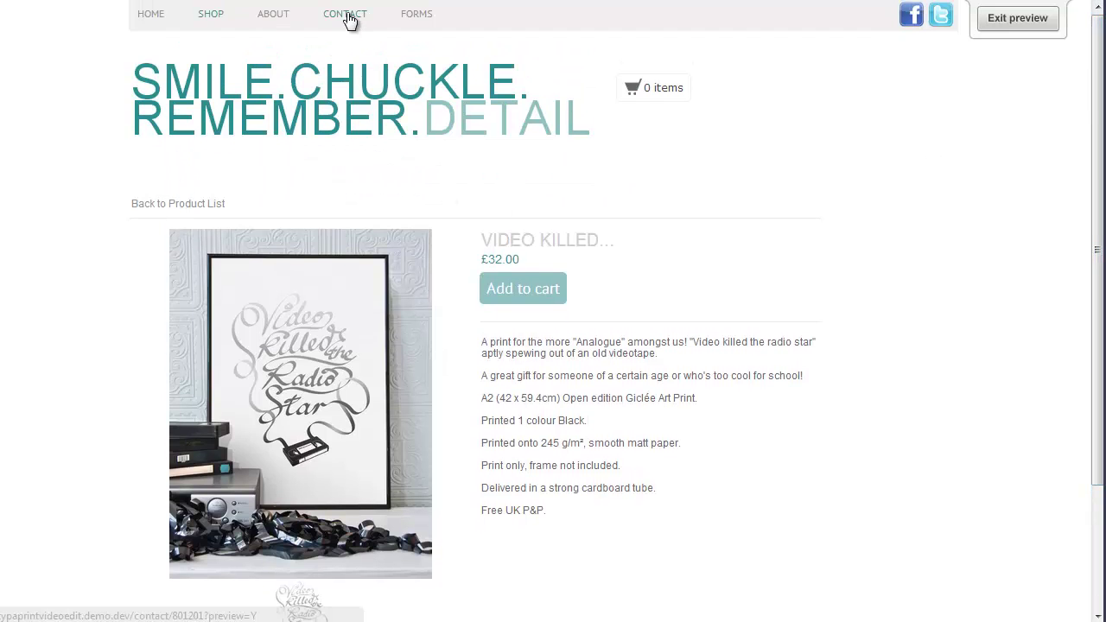
Check the ABOUT, CONTACT and FORMS pages in the preview
left_click(273, 15)
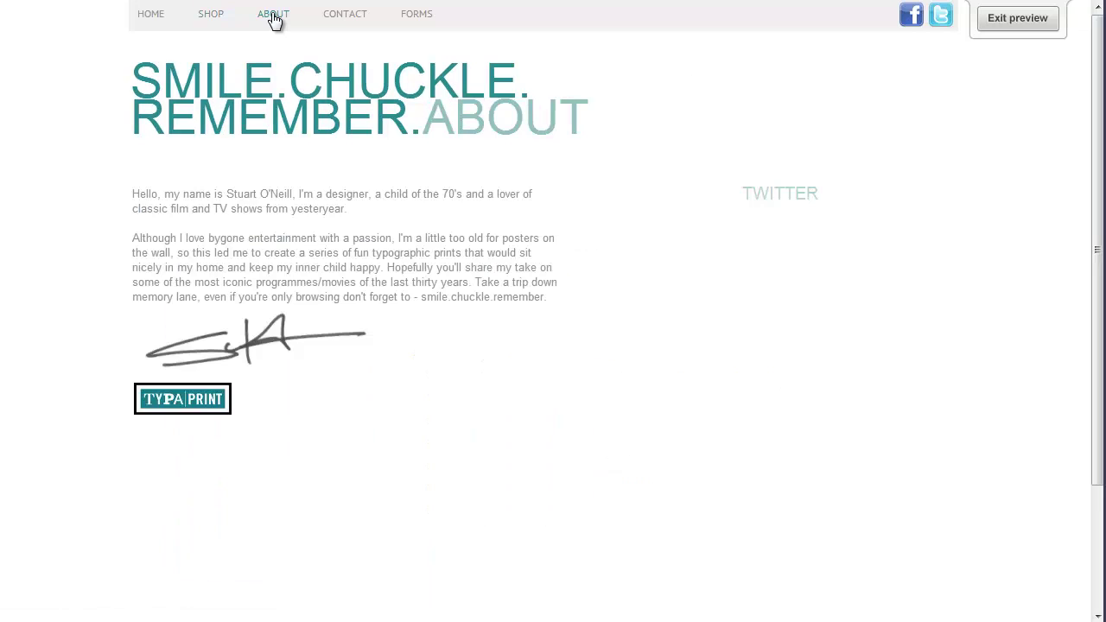
left_click(344, 17)
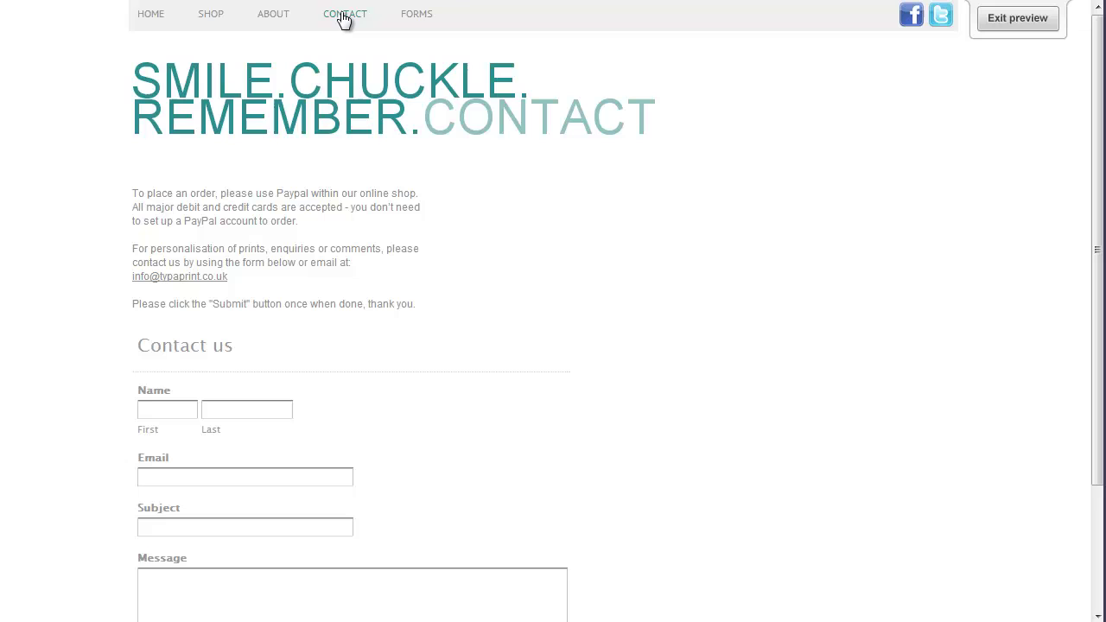
left_click(419, 21)
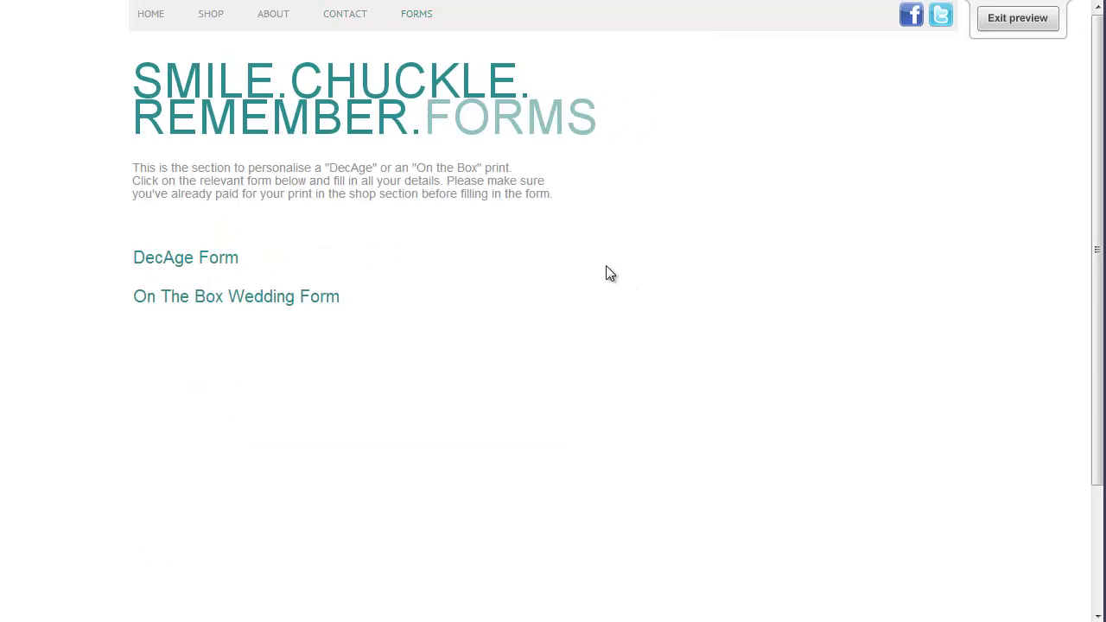
Return to the HOME page in the site preview
left_click(162, 17)
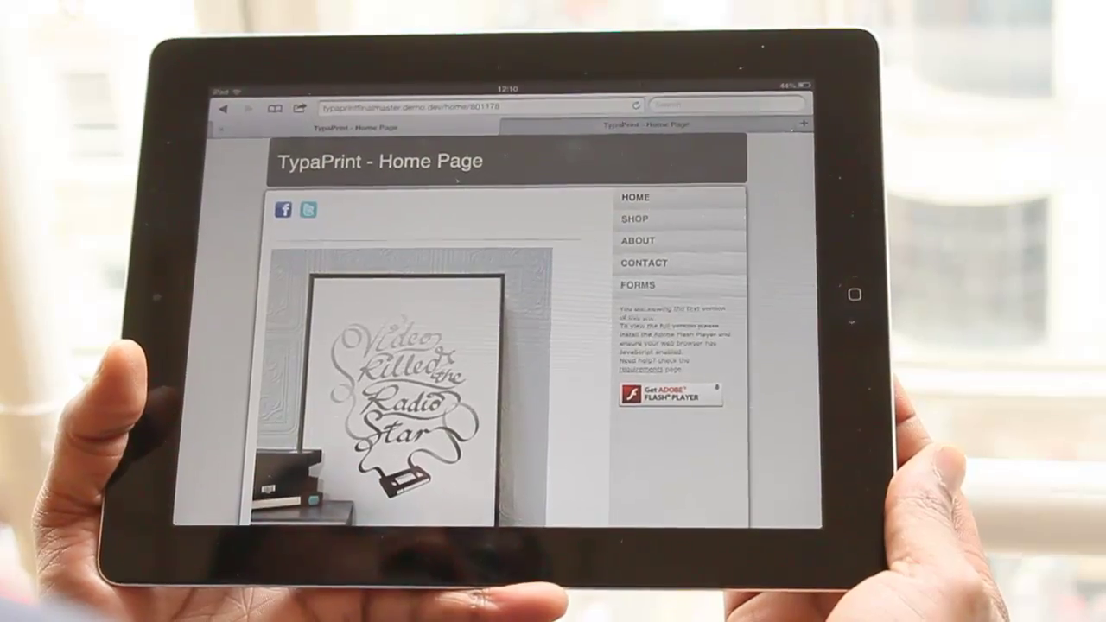
left_click(624, 213)
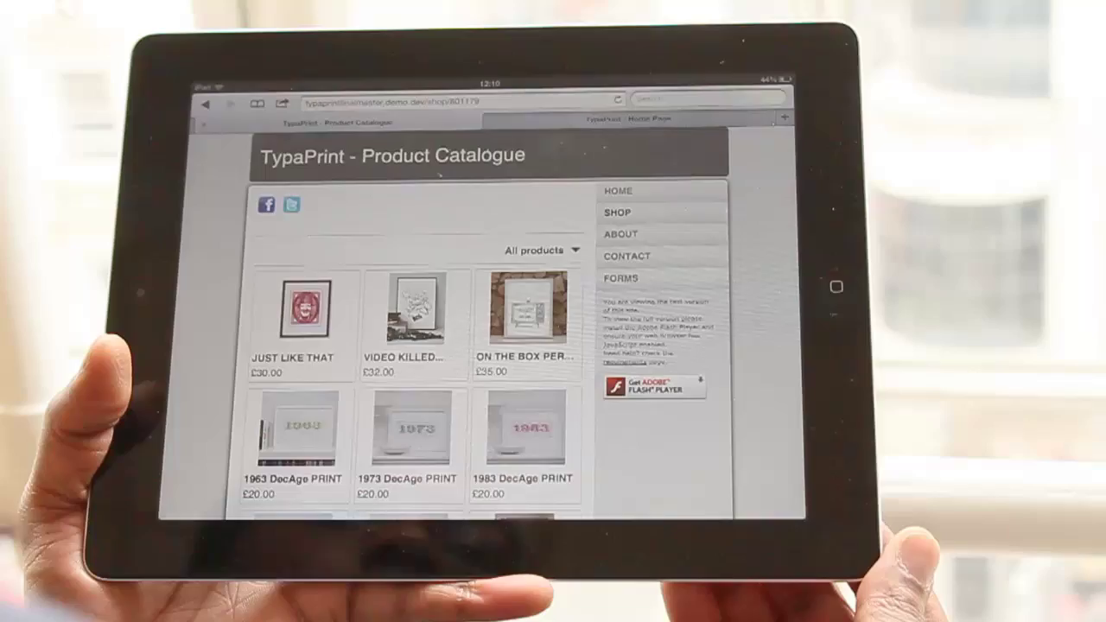
left_click(611, 212)
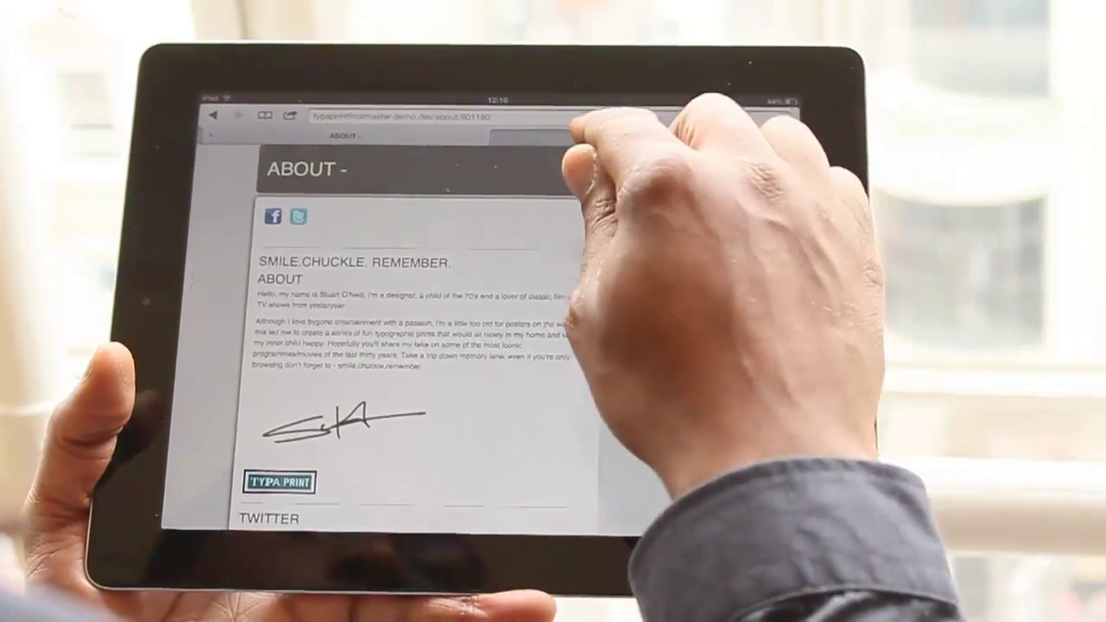
left_click(596, 126)
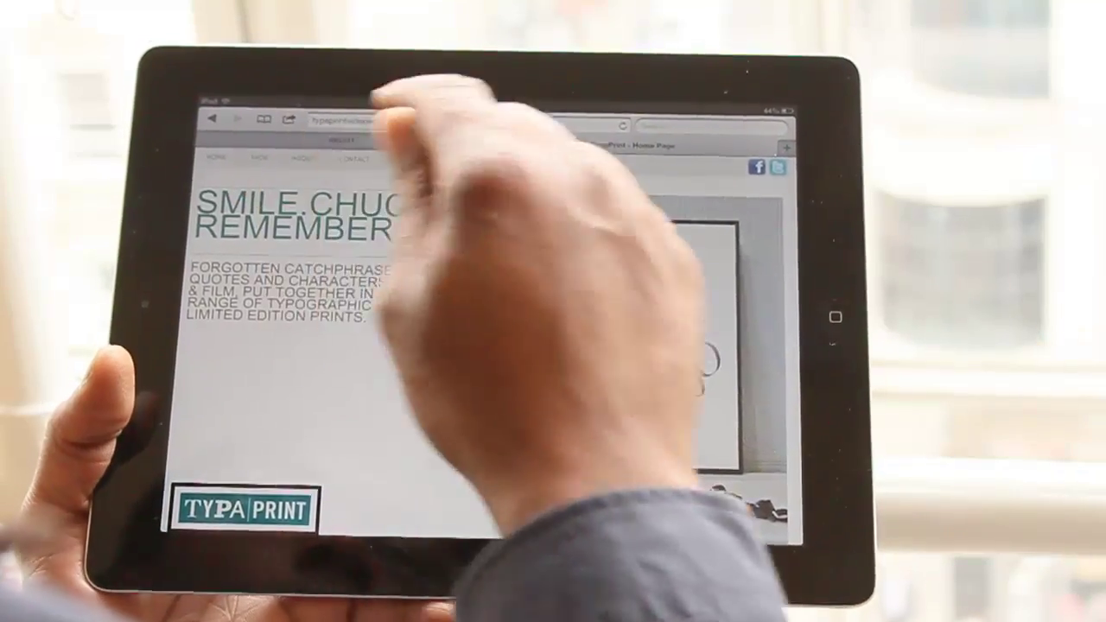
left_click(345, 119)
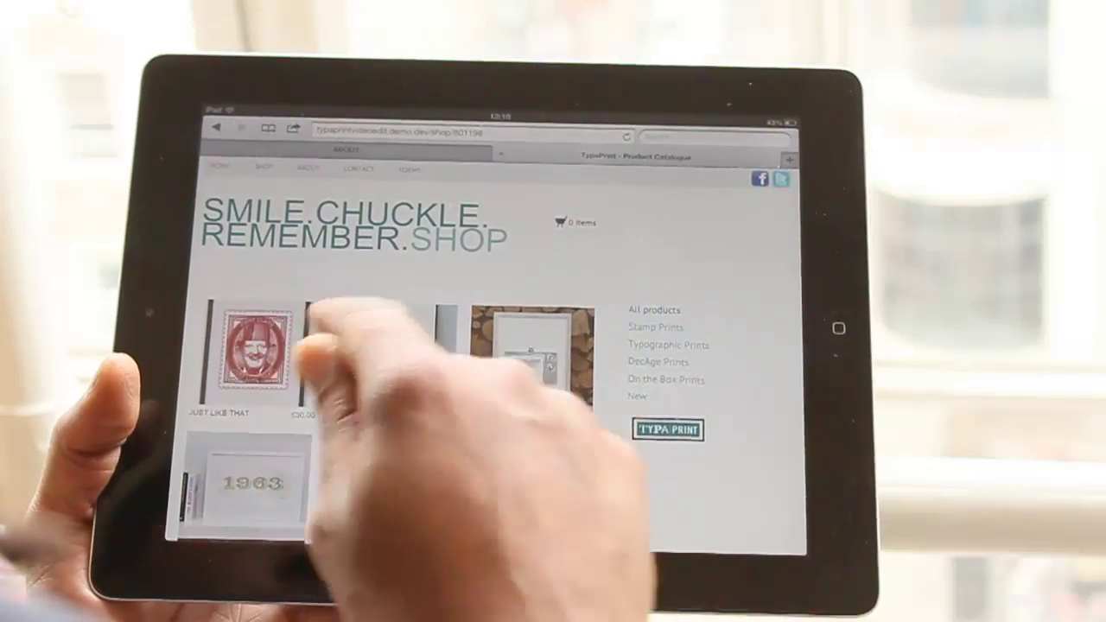
left_click(303, 332)
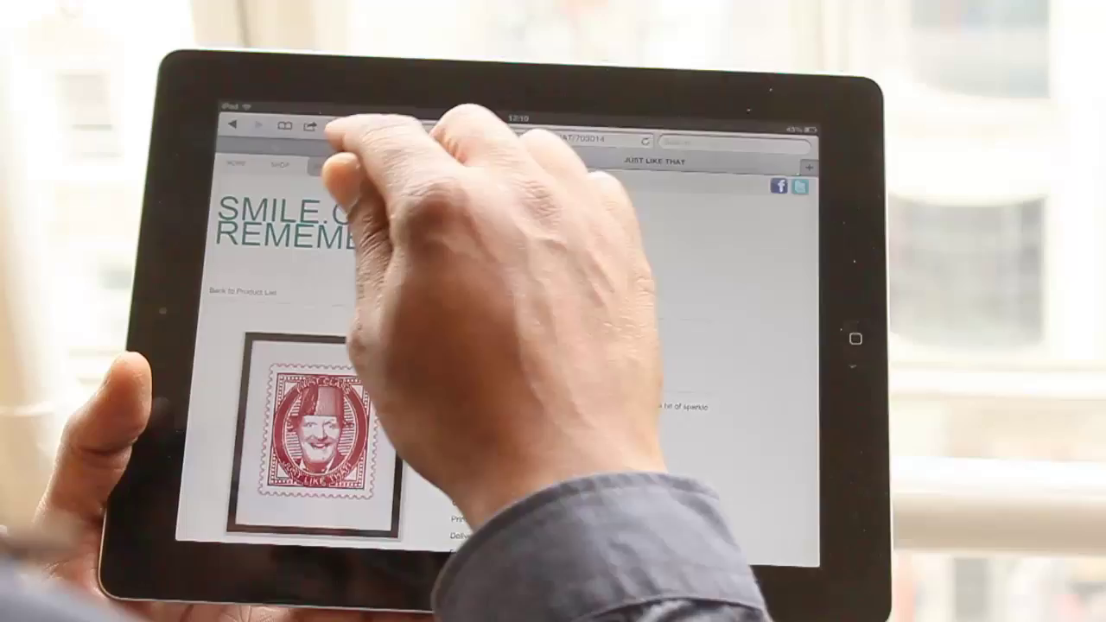
left_click(363, 138)
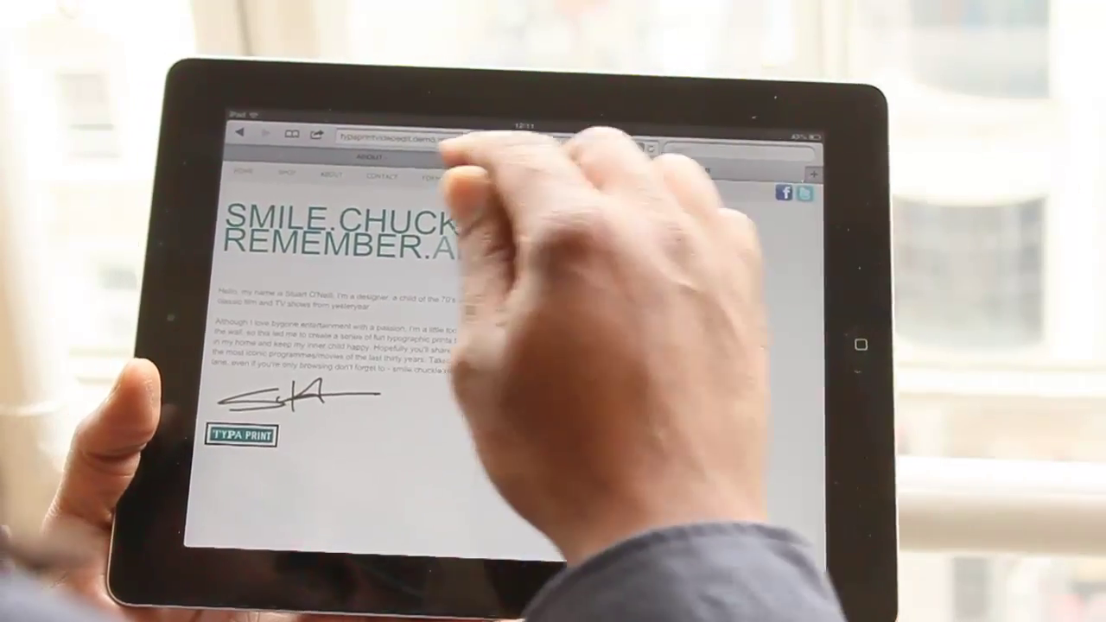
left_click(380, 138)
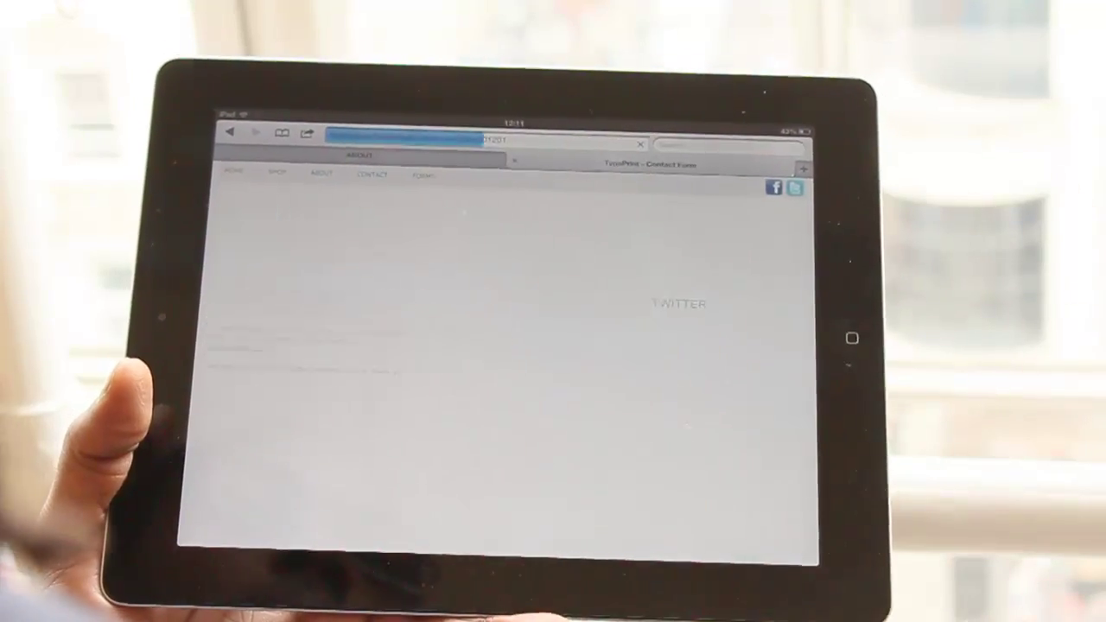